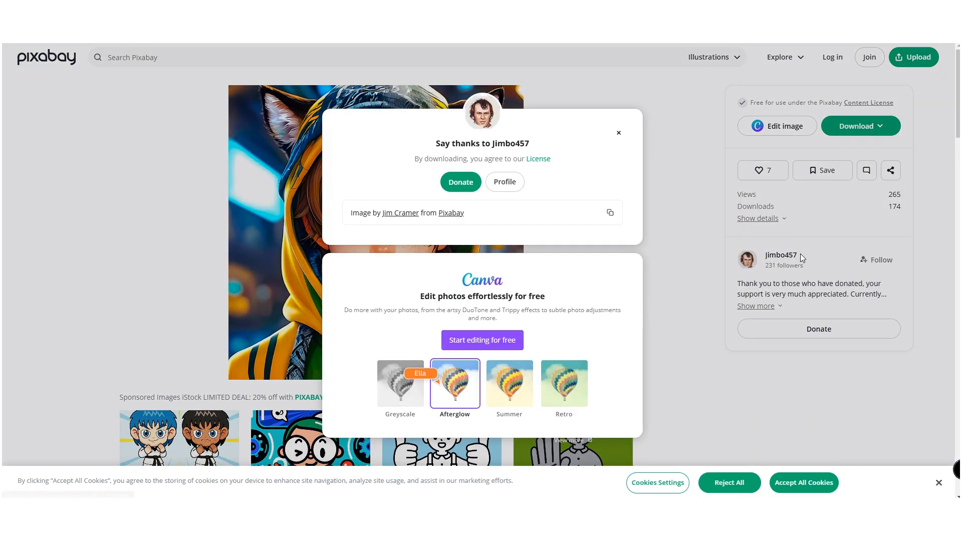
Dismiss the image download pop-up, switch to After Effects and create a new composition with the HDTV 1080 25 preset.
click(617, 132)
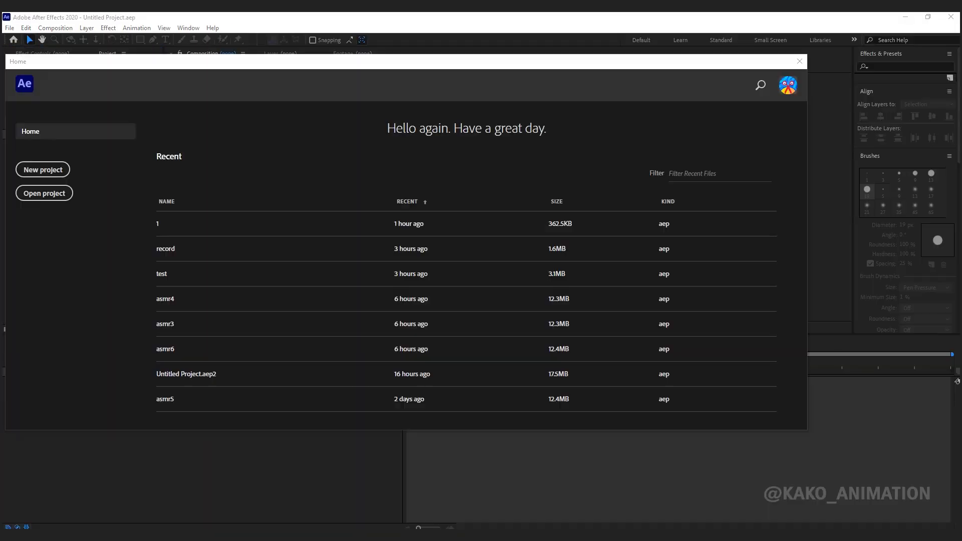
click(797, 61)
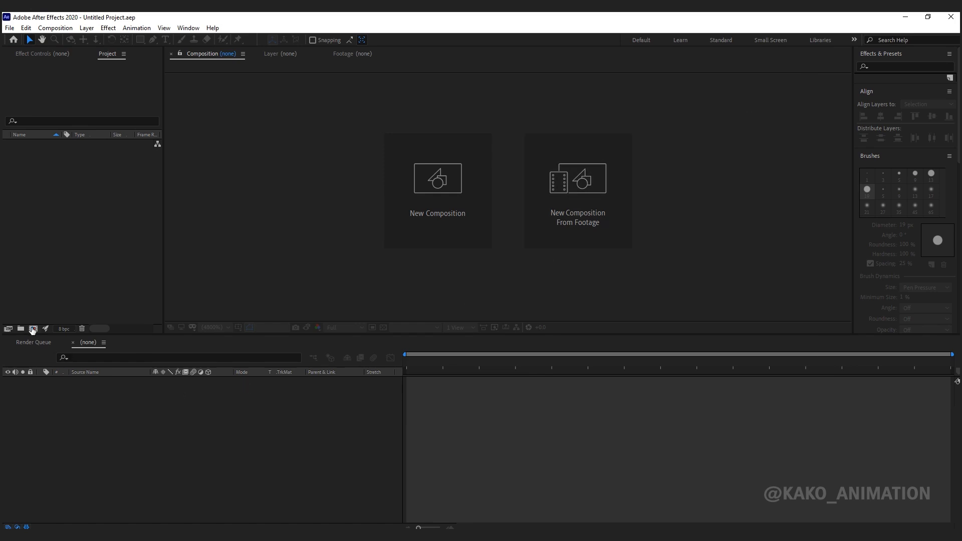
click(34, 328)
click(190, 180)
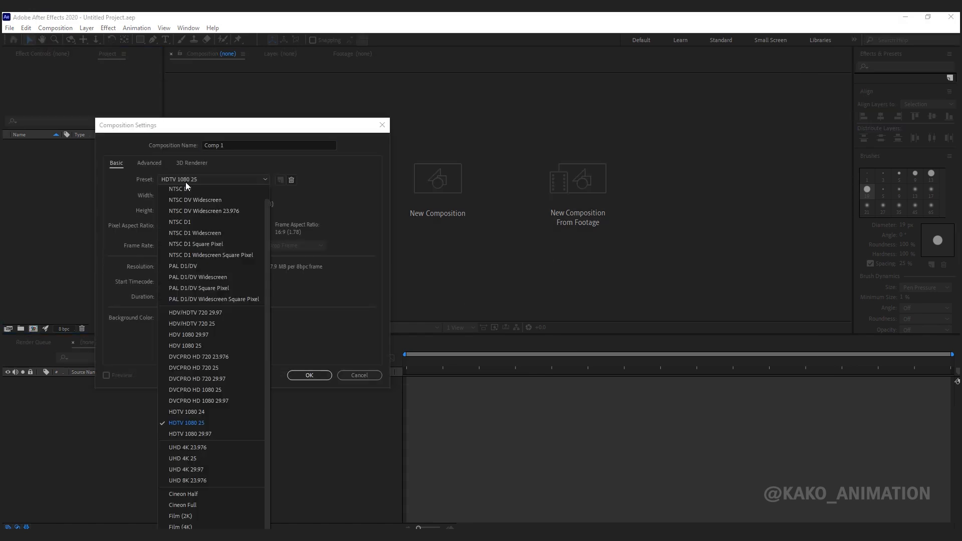
click(195, 425)
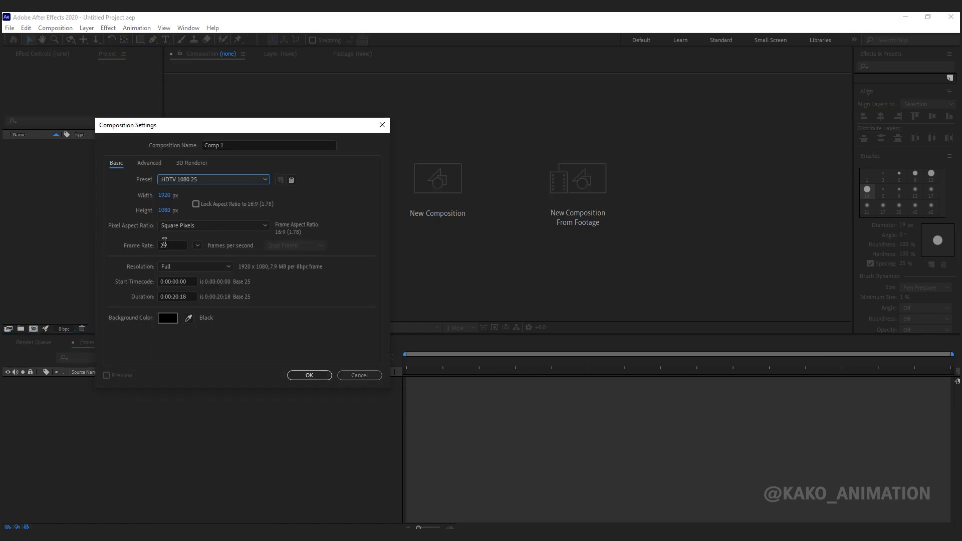
click(296, 374)
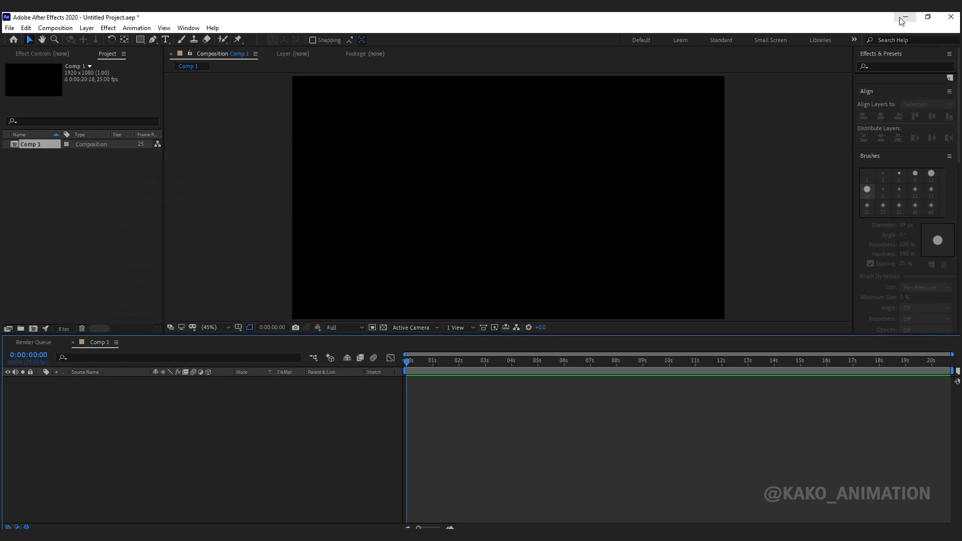
Import "After Effects Anime Tutorial By KAKO ANIMATION.psd" from its folder as a layered composition and place it in Comp 1.
click(902, 20)
double_click(366, 148)
click(245, 233)
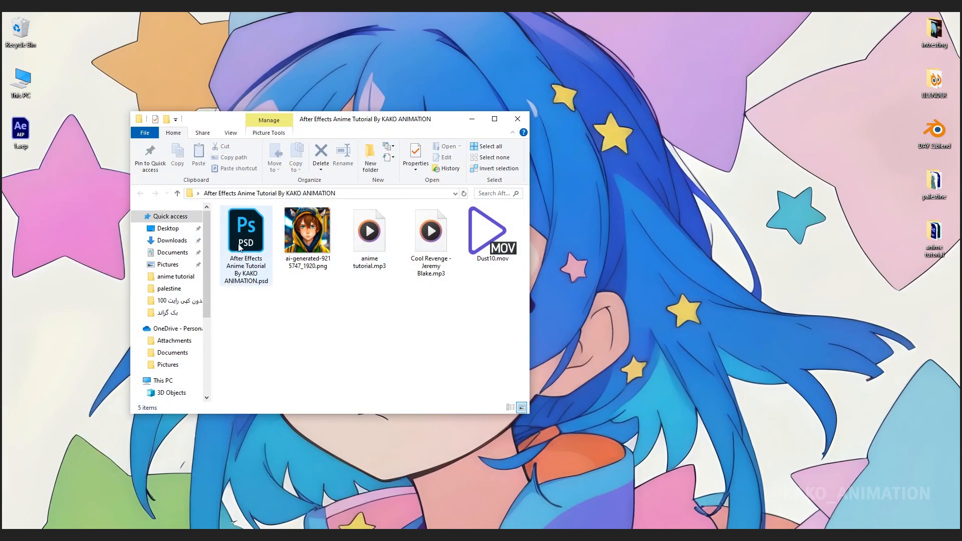
drag(245, 233, 524, 265)
click(508, 220)
click(489, 254)
click(497, 335)
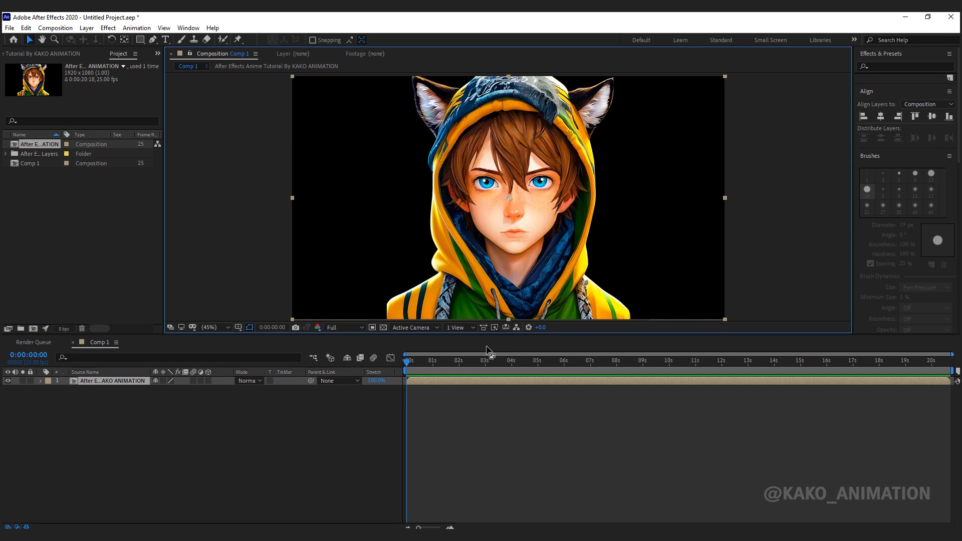
Add a black 1920 x 1080 px solid above the character layer in Comp 1.
right_click(349, 423)
mouse_move(373, 308)
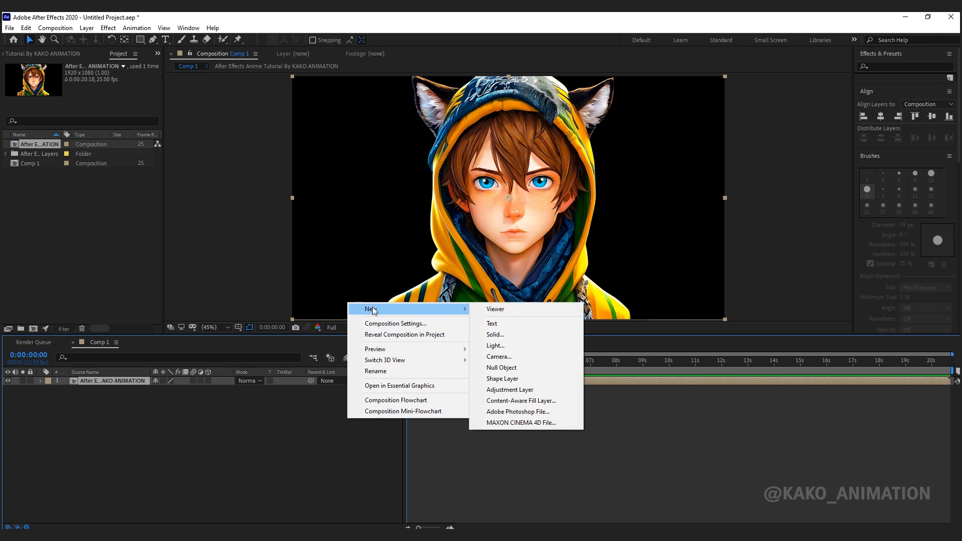
click(493, 334)
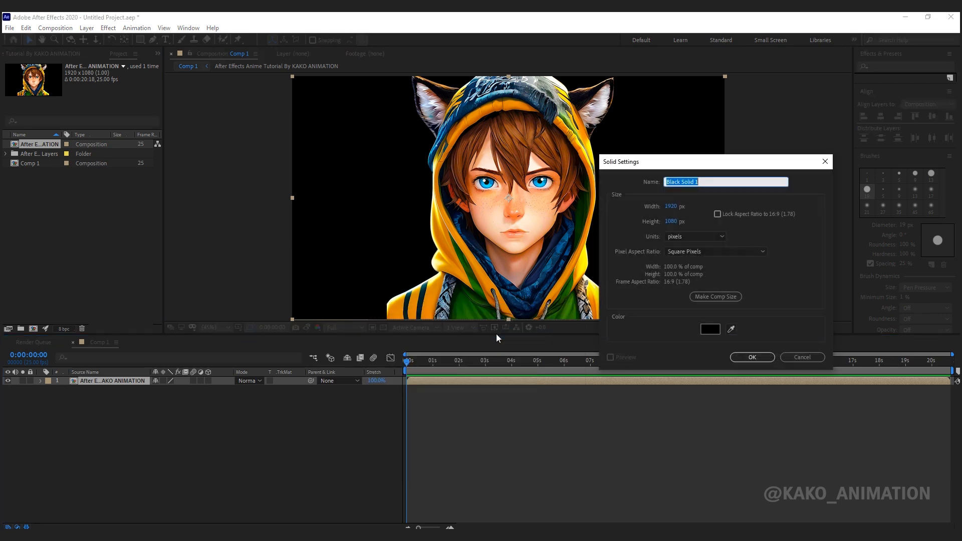
click(749, 359)
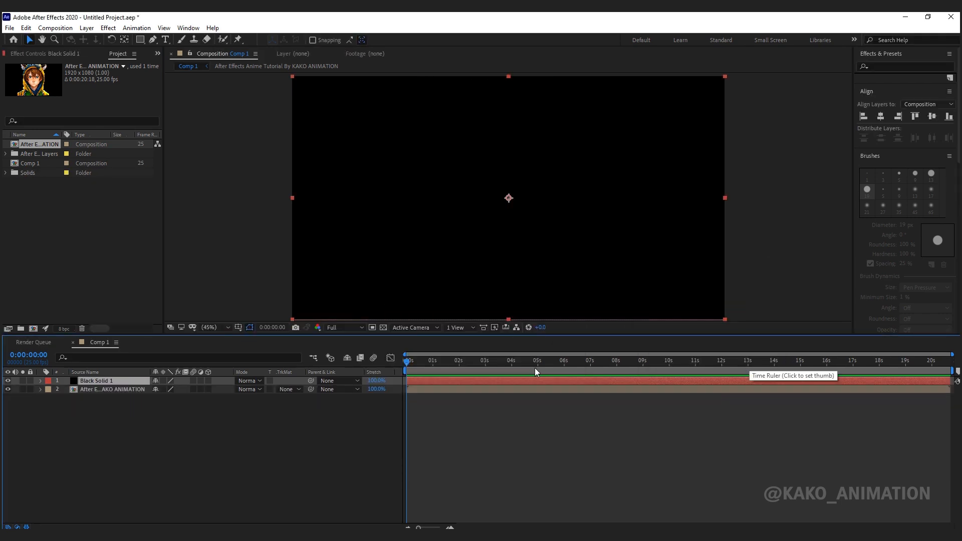
Start keyframing the black solid's opacity at 0:00:00:18 with a value of 0%.
click(41, 379)
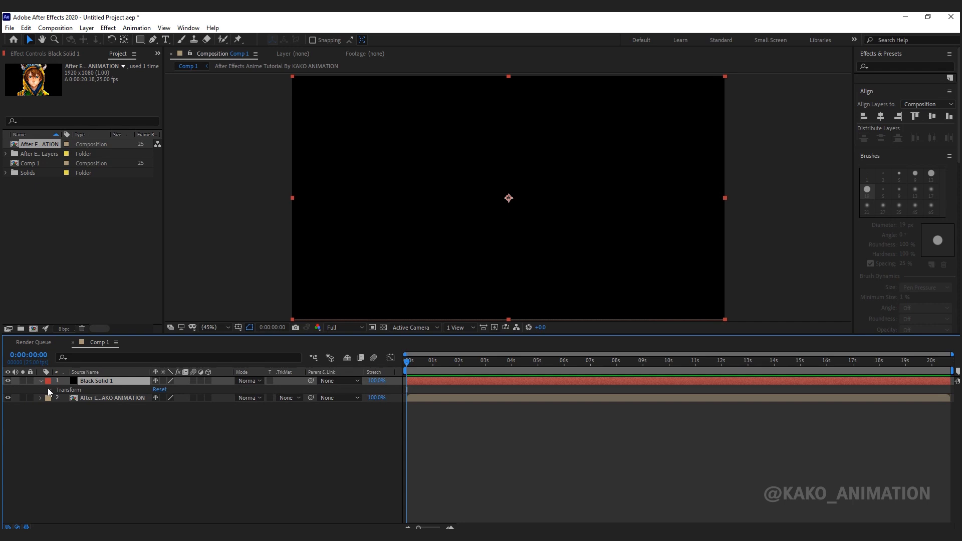
click(50, 390)
key(semicolon)
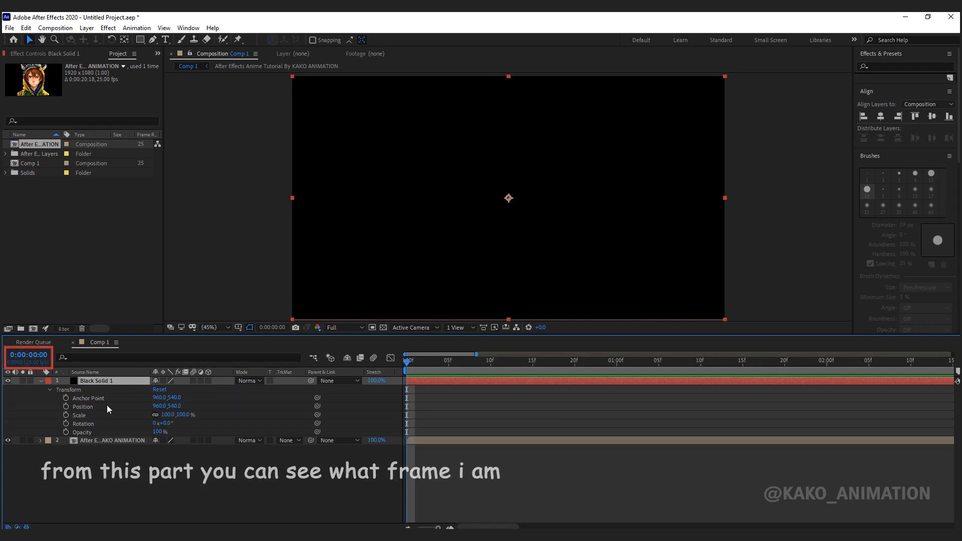
key(shift+Page_Down)
key(Page_Down)
key(Page_Down)
key(Page_Down)
key(Page_Down)
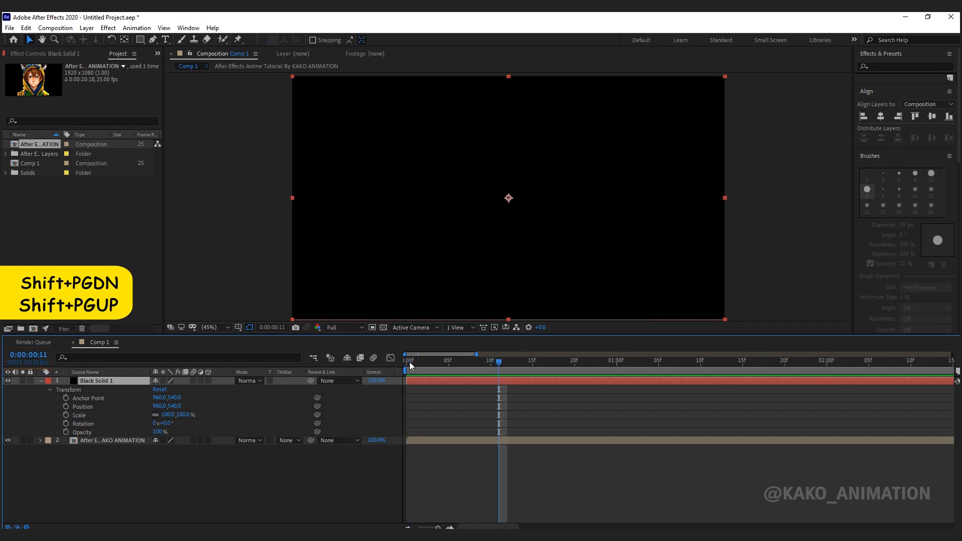
key(Page_Down)
key(Page_Down)
key(Page_Down)
key(Page_Down)
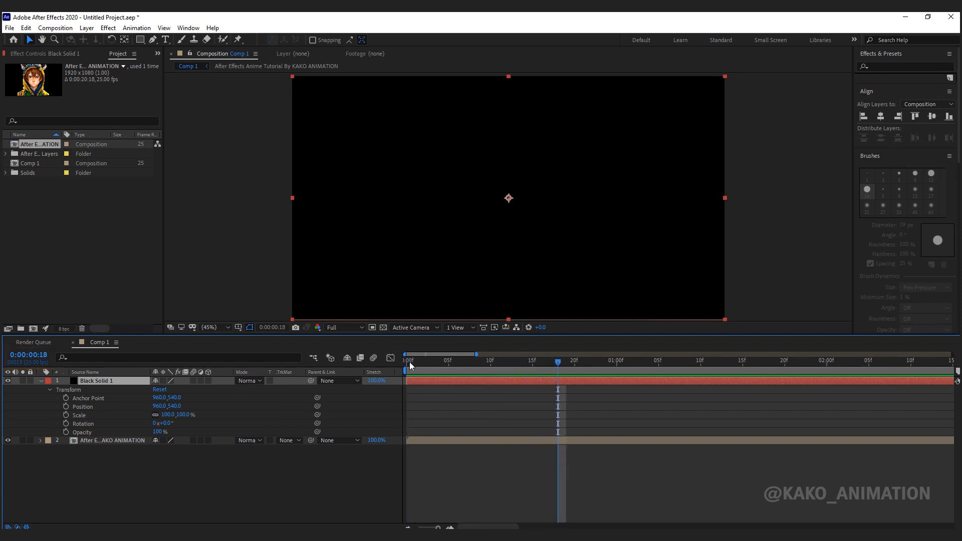
click(66, 432)
drag(159, 432, 50, 435)
Add an opacity keyframe of 100% to the black solid at 0:00:00:24.
key(Page_Down)
key(Page_Down)
key(Page_Down)
key(Page_Down)
key(Page_Down)
key(Page_Down)
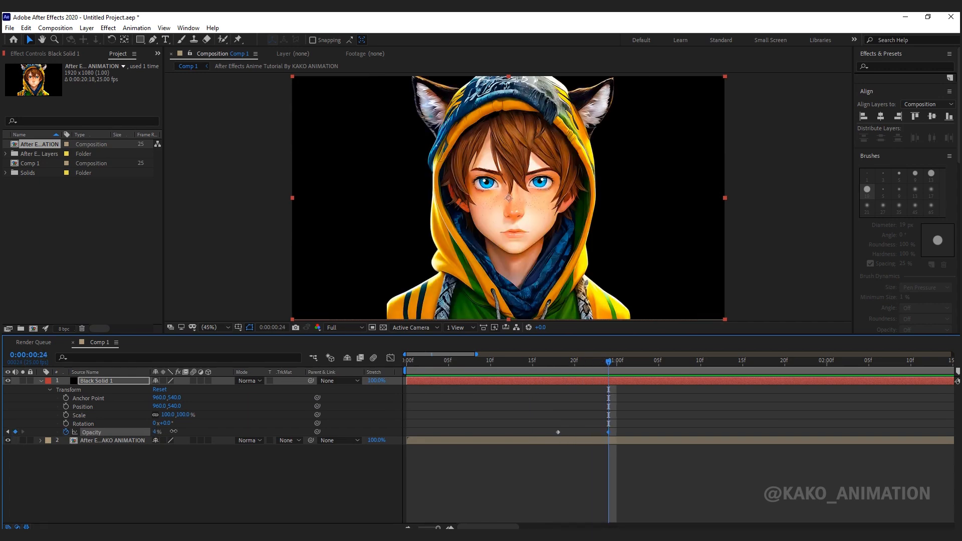
drag(173, 431, 344, 431)
Keyframe the black solid's opacity at 100% on 0:00:01:01 and at 0% on 0:00:01:02.
key(Page_Down)
key(Page_Down)
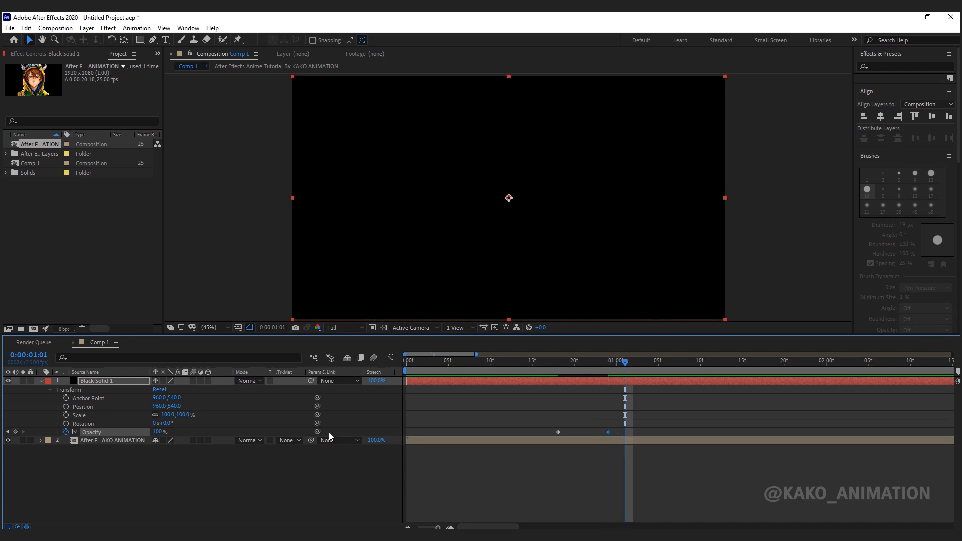
key(Page_Down)
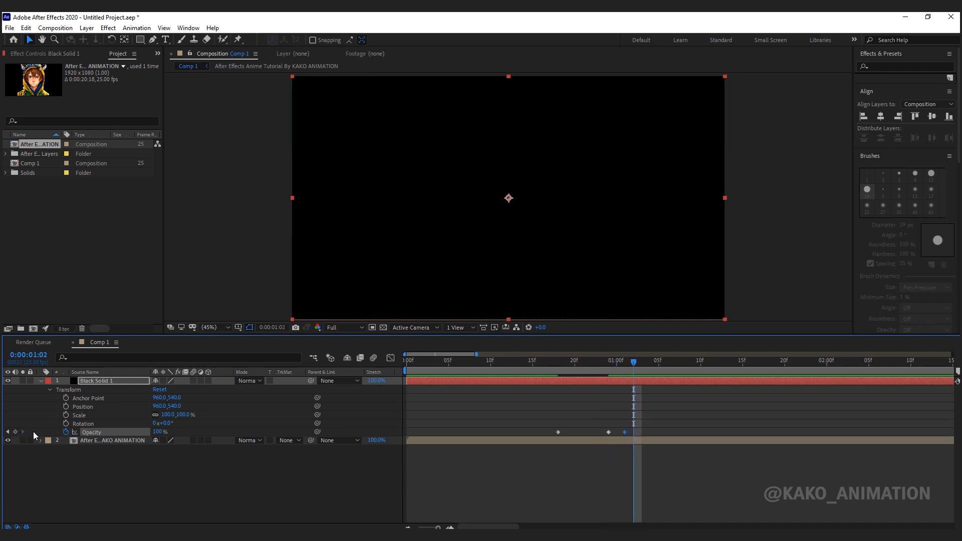
drag(157, 432, 65, 441)
End the work area at 0:00:02:02 and preview the black solid's fades.
key(space)
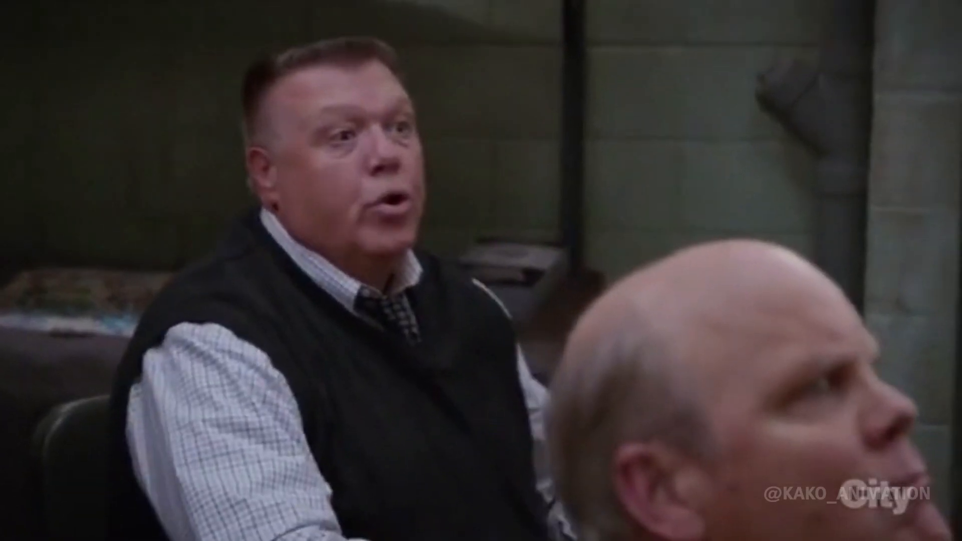
key(n)
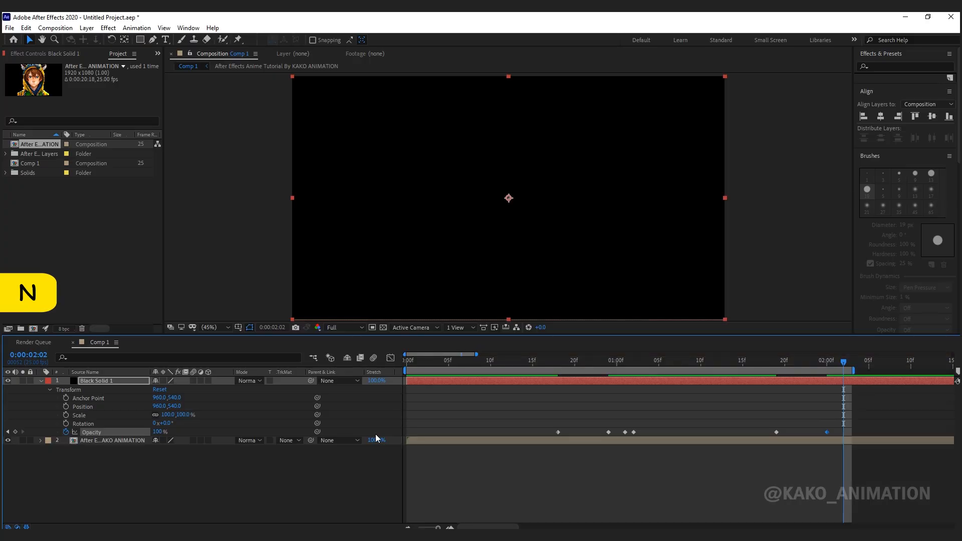
key(space)
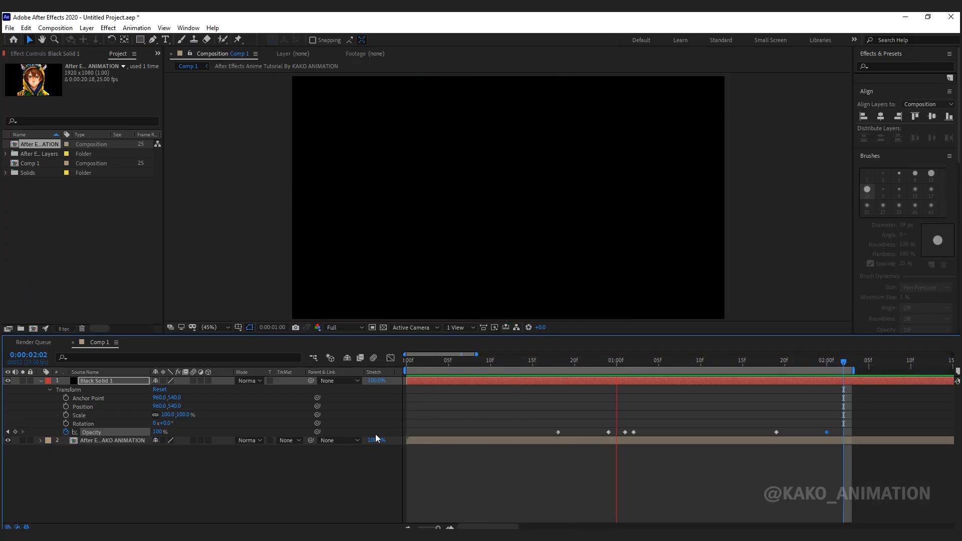
Split the character layer at the 0:00:00:24 opacity keyframe.
key(j)
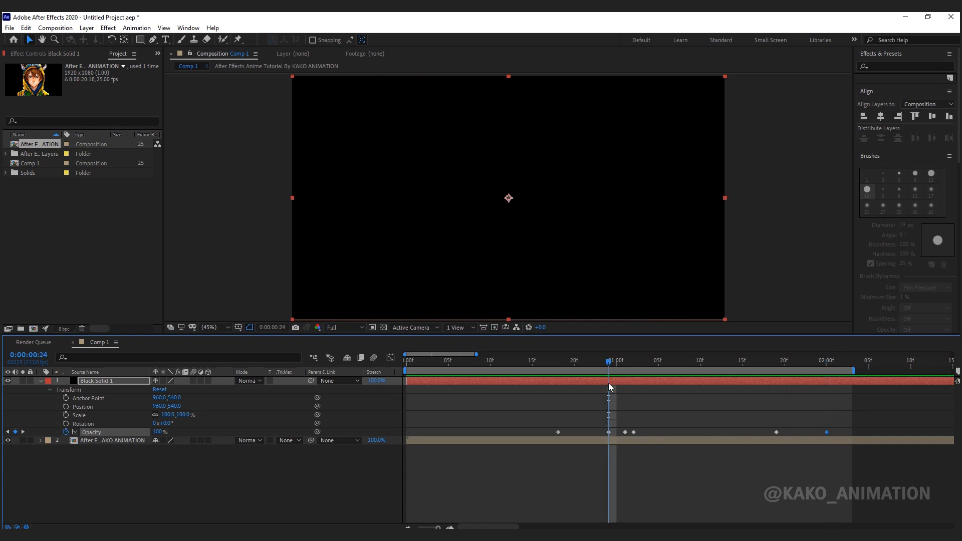
click(609, 440)
key(ctrl+shift+d)
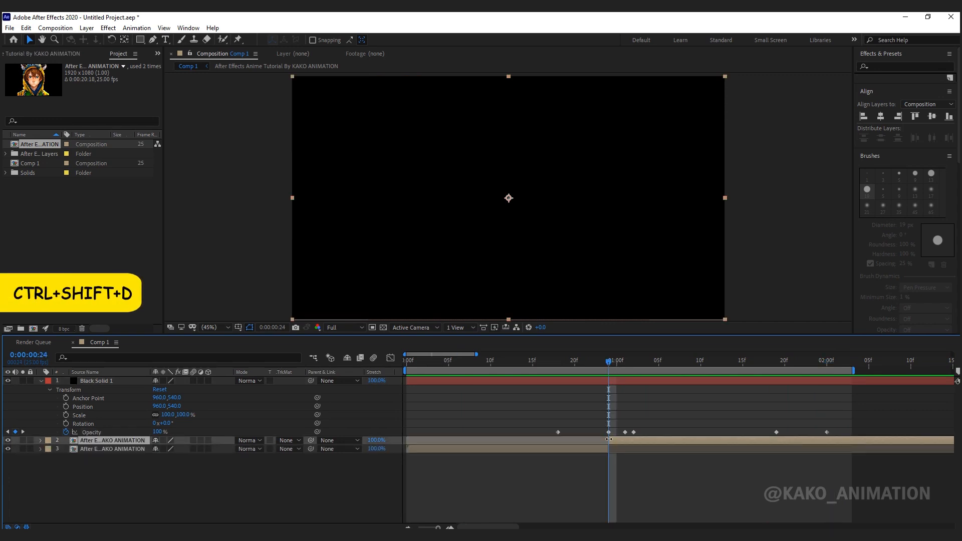
Animate the first character clip's scale from 170% at 0:00:00:00 to 180% at 0:00:00:24.
click(490, 361)
click(484, 450)
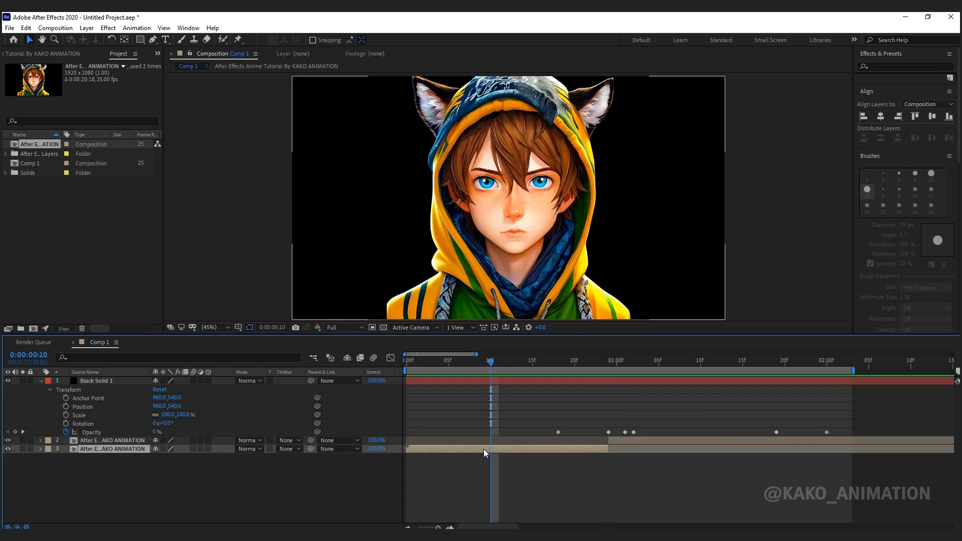
key(s)
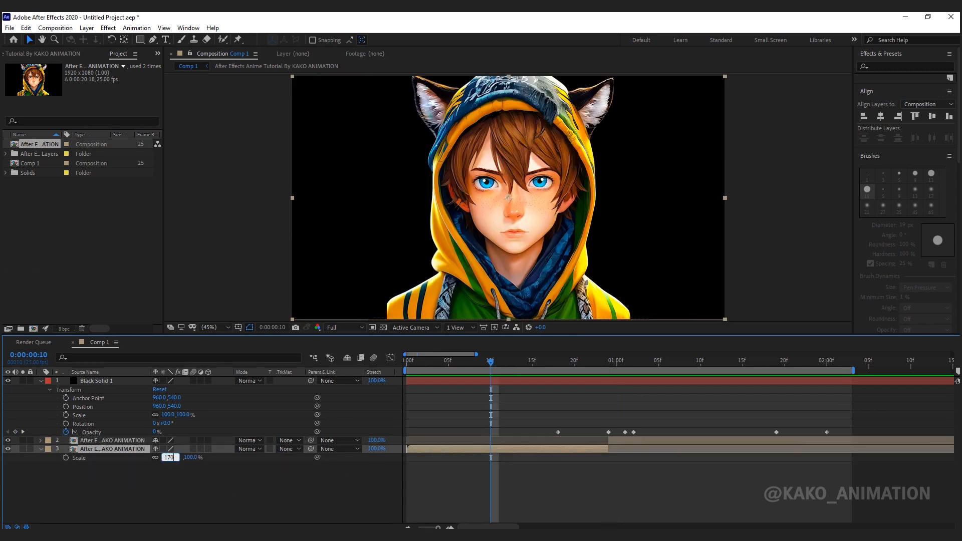
click(170, 457)
text(170)
key(Return)
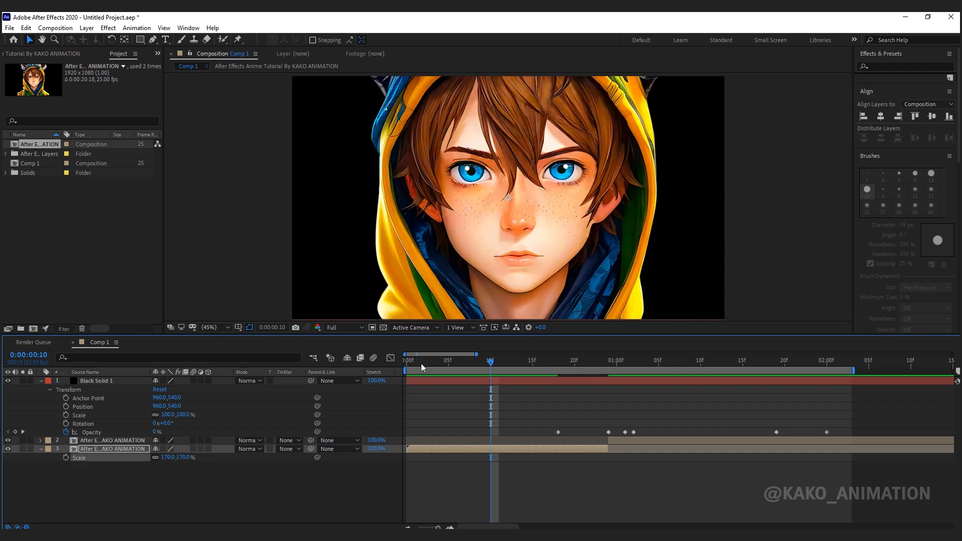
key(Home)
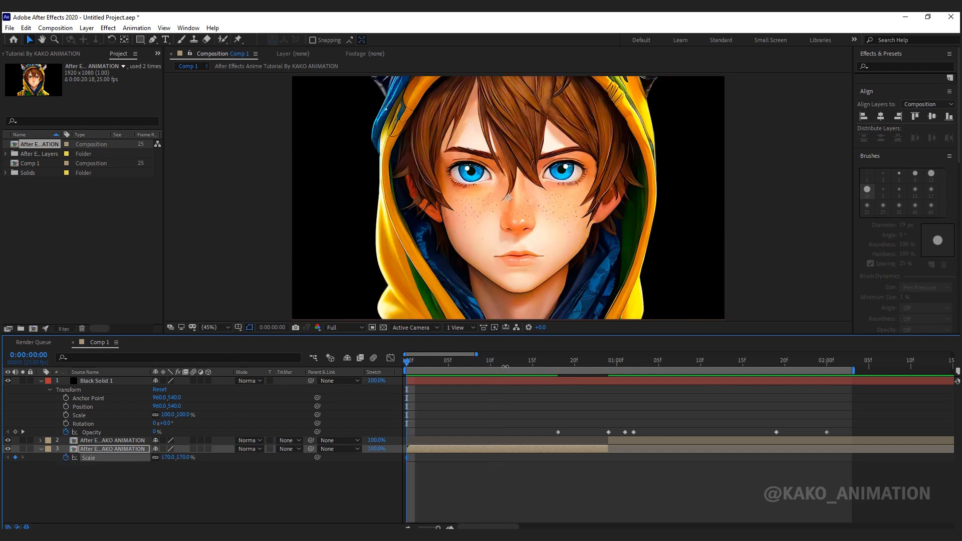
drag(556, 372, 604, 369)
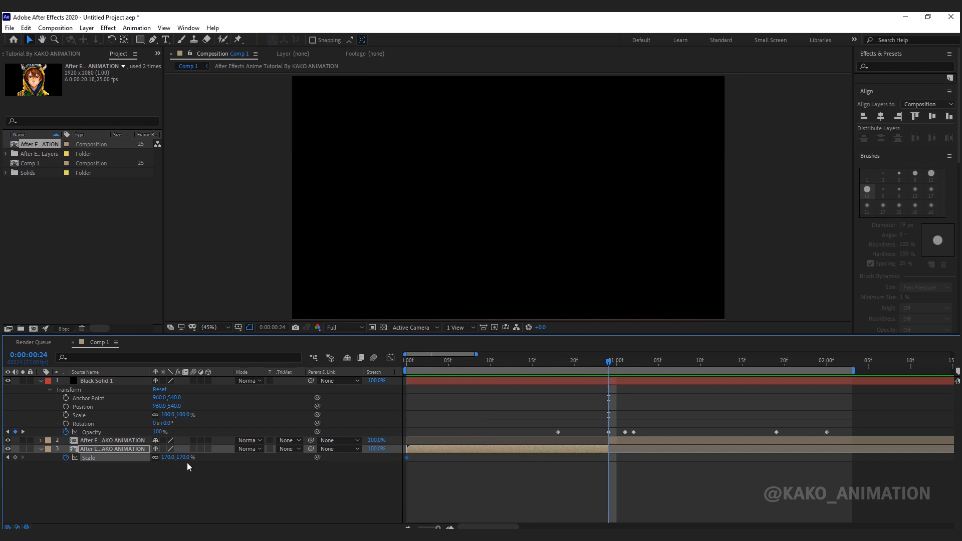
key(Return)
Scale the second character clip to 313% and move it up so the mouth and chin fill the frame.
drag(602, 367, 633, 382)
click(648, 440)
key(s)
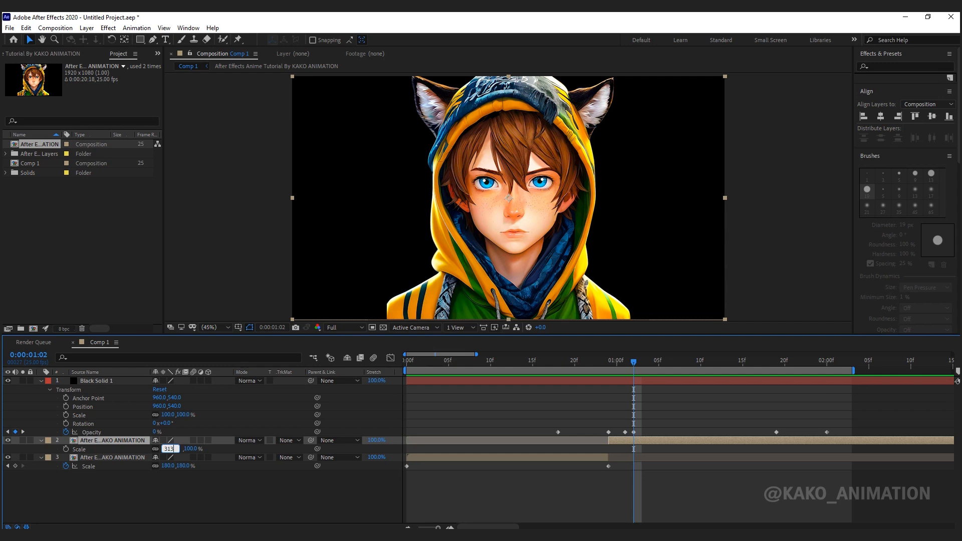
key(Return)
drag(676, 316, 666, 237)
Keyframe the second character clip's scale at 330% on 0:00:02:00 and preview the zoom.
drag(634, 362, 826, 370)
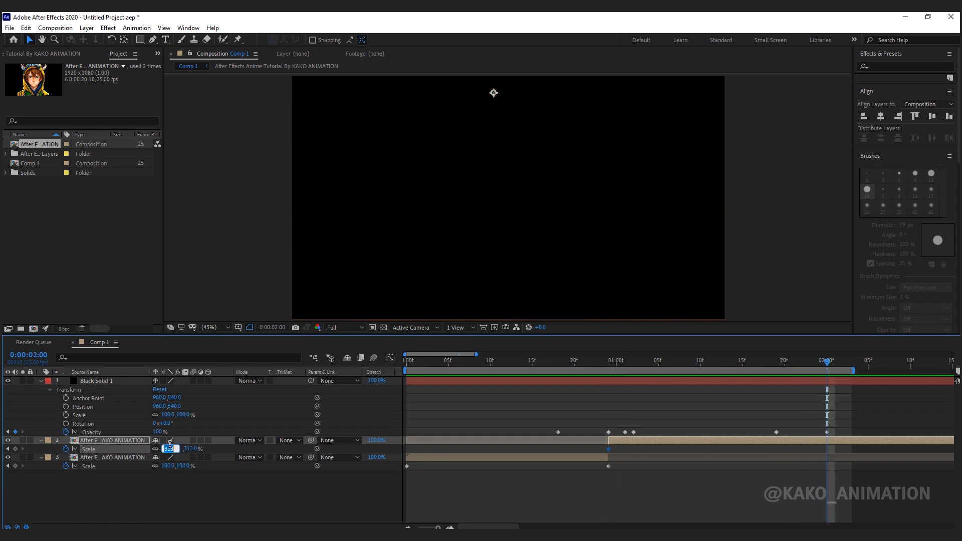
key(Return)
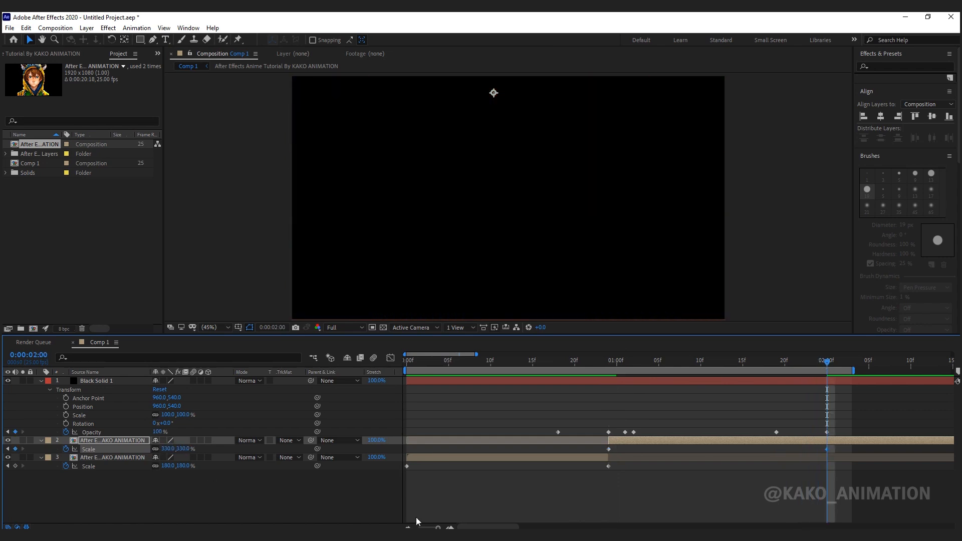
key(space)
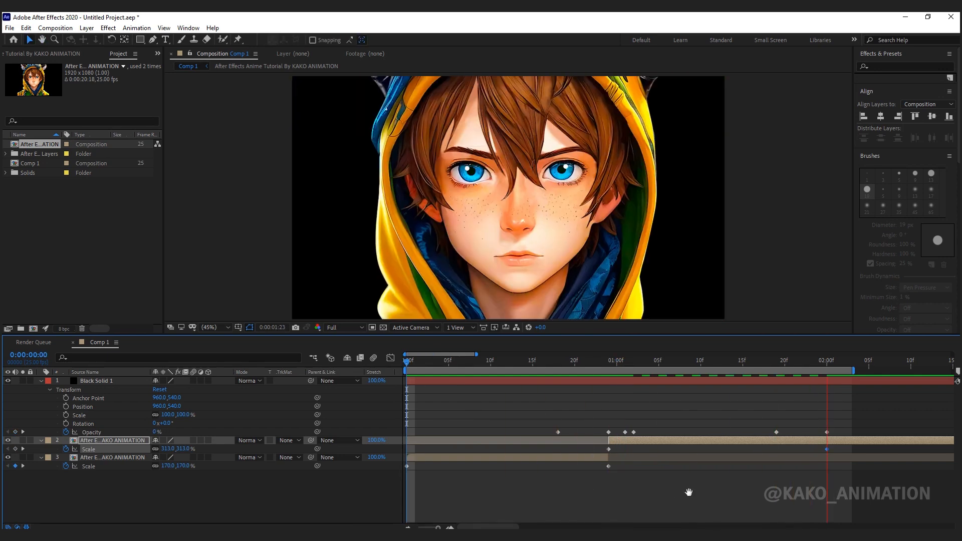
key(space)
With no layer selected, draw a full-width black rectangle along the top edge of the frame as a letterbox bar.
click(676, 361)
click(140, 40)
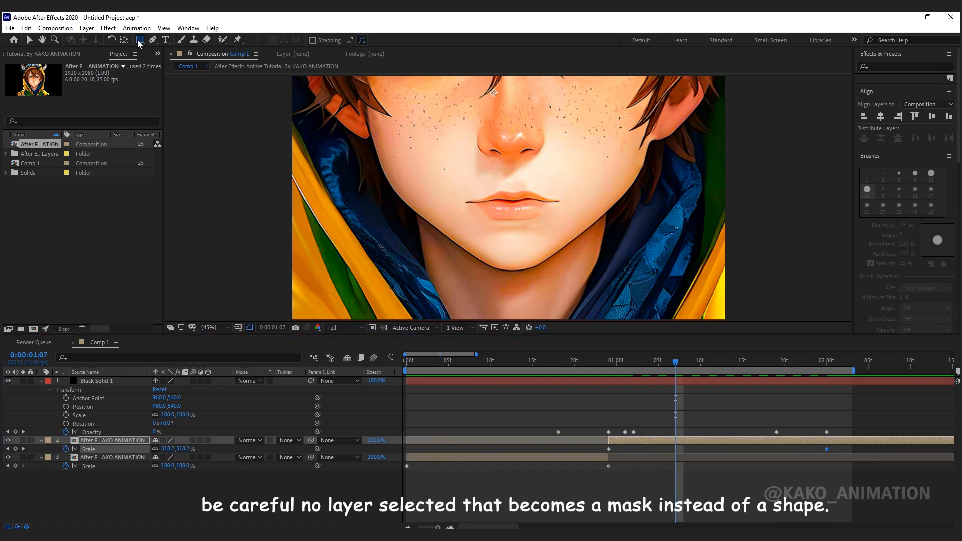
click(308, 500)
mouse_move(286, 77)
mouse_down()
mouse_move(405, 101)
mouse_move(707, 122)
mouse_move(733, 119)
mouse_move(728, 112)
mouse_up()
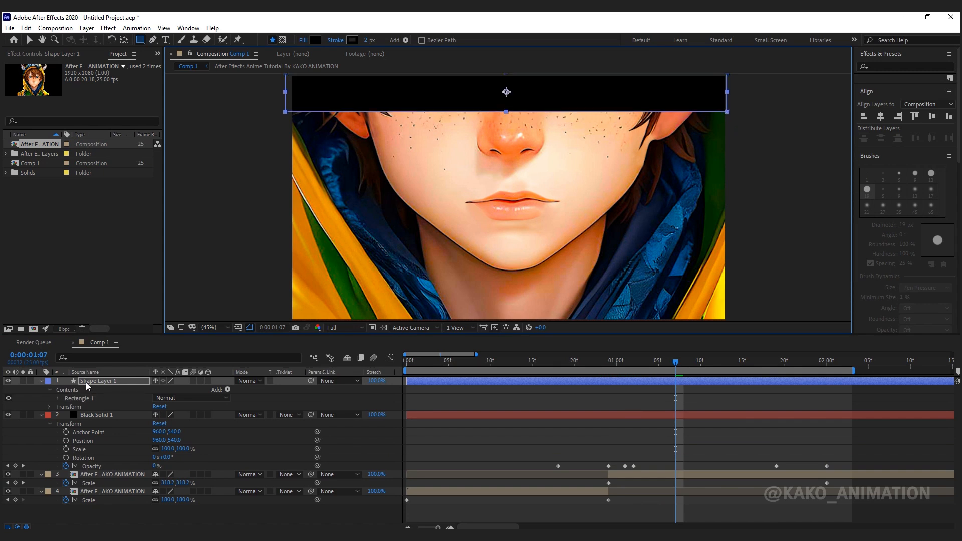
Duplicate the rectangle within the shape layer and move the copy to the bottom edge of the frame.
click(79, 399)
key(ctrl+d)
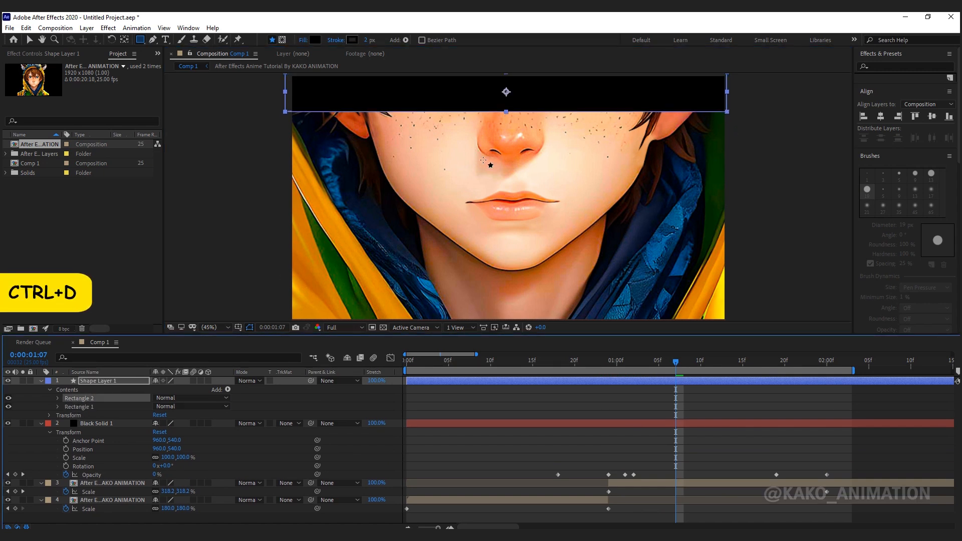
click(29, 41)
drag(622, 110, 633, 319)
Start position keyframes for both letterbox rectangles and place them at 0:00:01:16.
shift+click(84, 407)
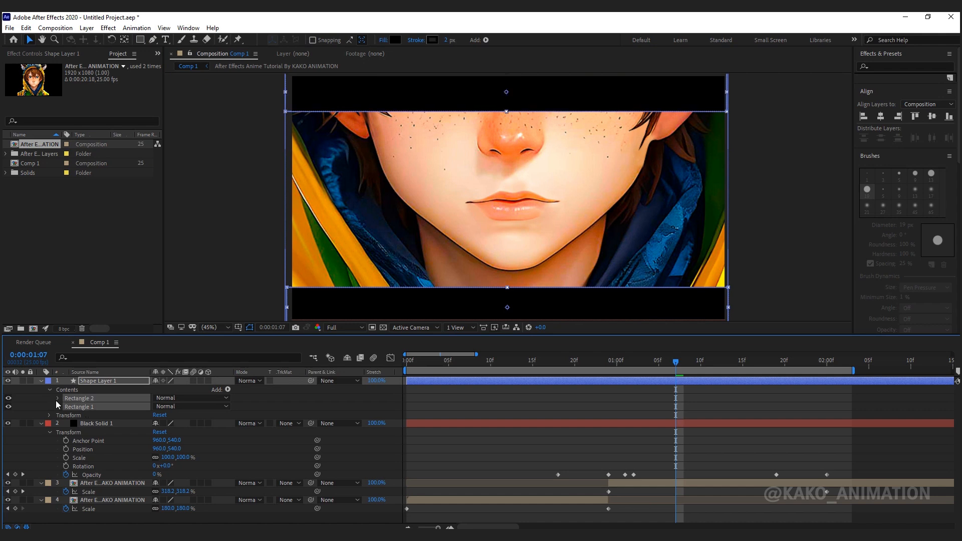
click(57, 399)
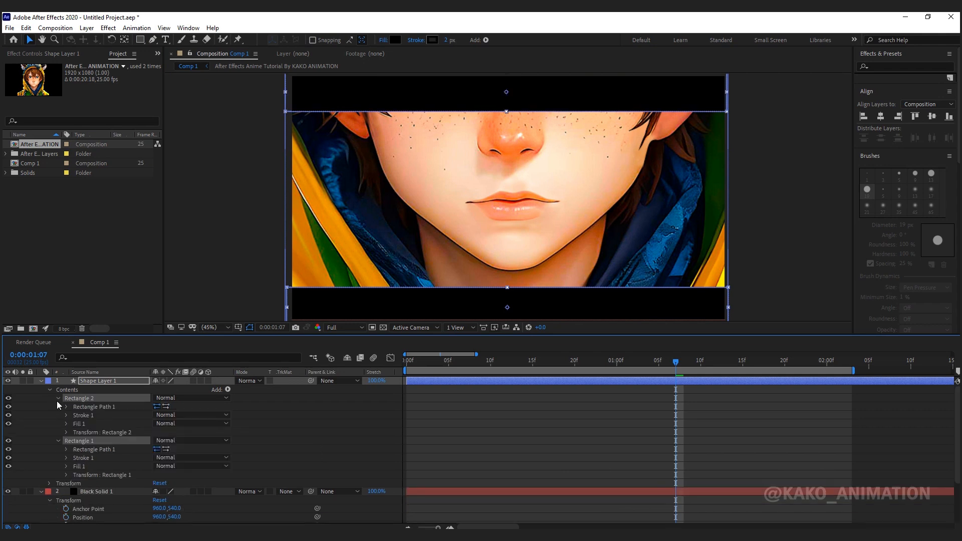
click(66, 432)
scroll(952, 418, down, 3)
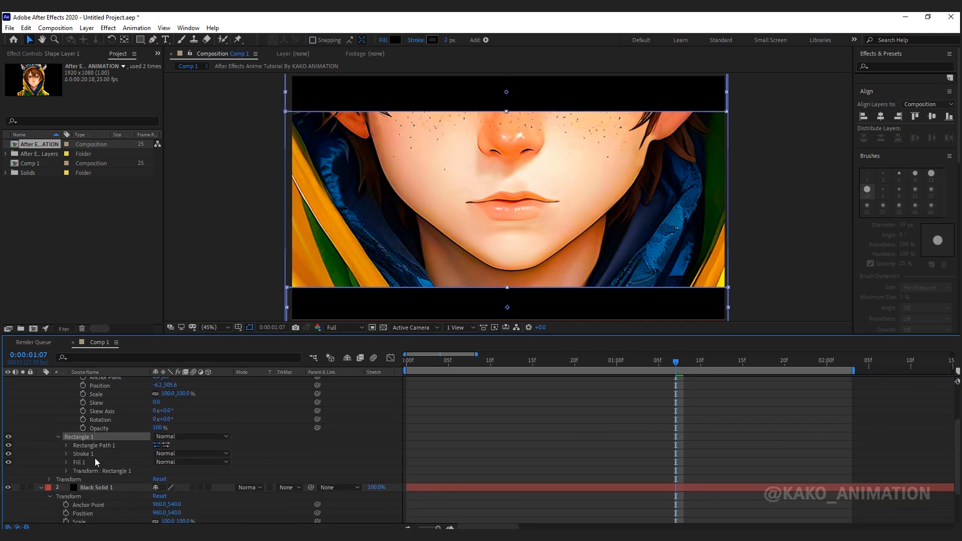
click(66, 471)
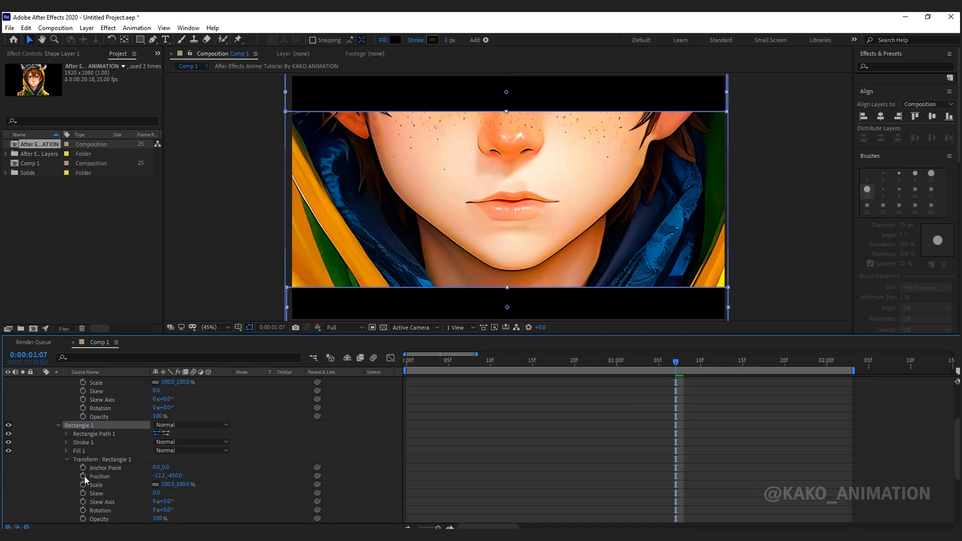
click(83, 476)
key(u)
drag(676, 361, 753, 404)
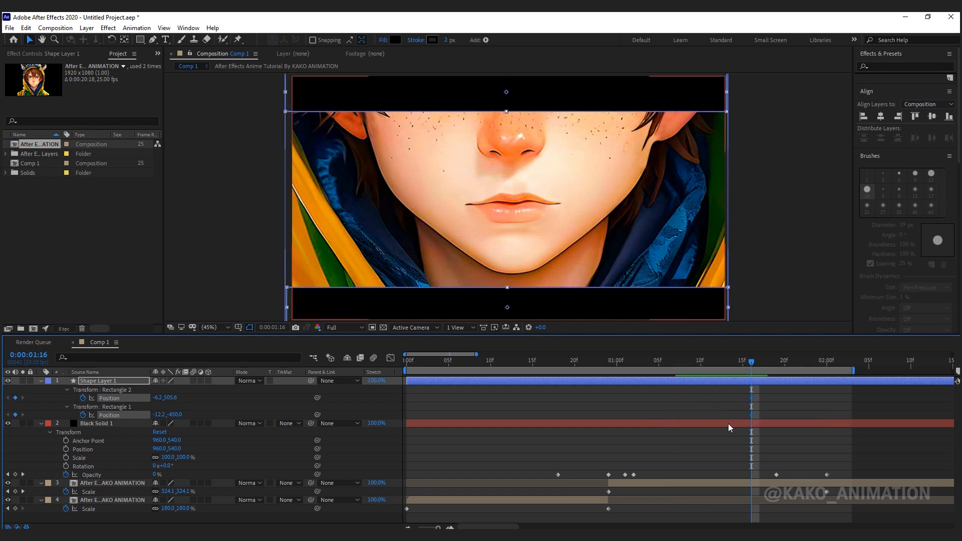
At 0:00:01:02, move both bars outward to about y 550 and -494, and shift these keyframes to just before one second.
drag(749, 363, 635, 378)
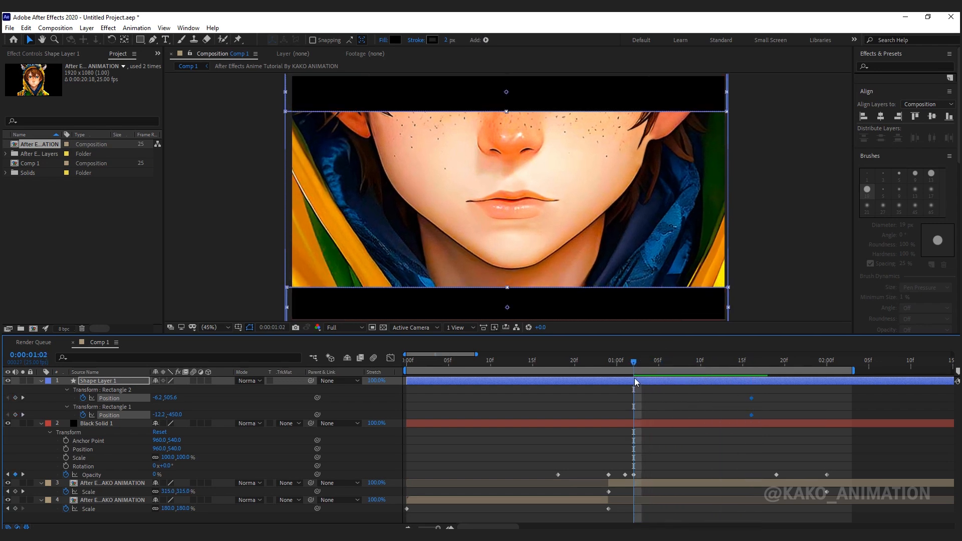
click(119, 390)
drag(640, 301, 640, 310)
click(107, 408)
drag(582, 107, 580, 94)
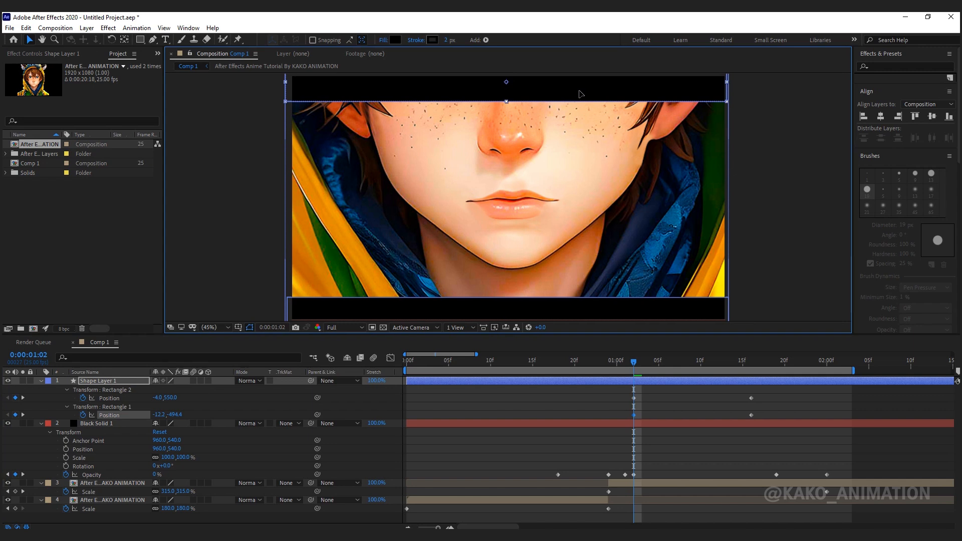
drag(629, 393, 602, 400)
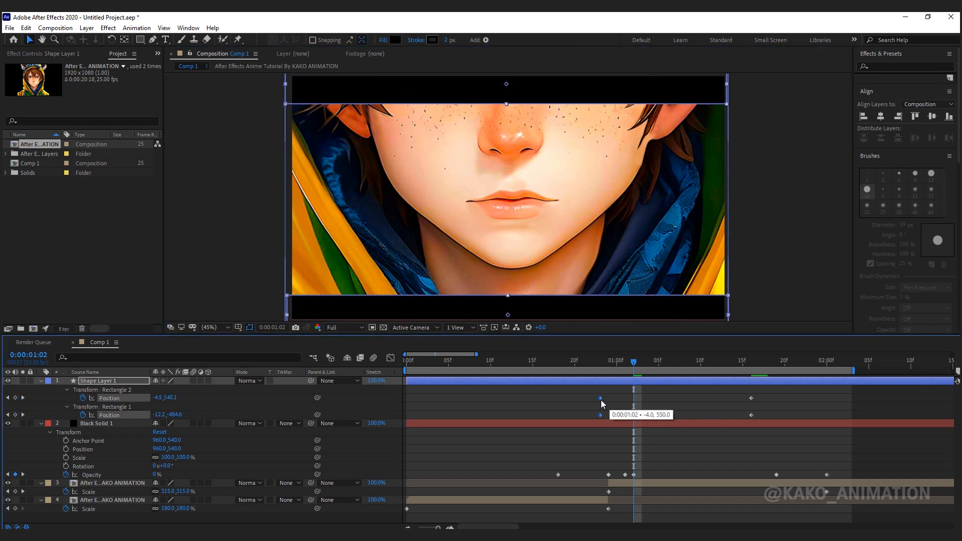
Trim the shape layer's start to the second character clip's start and apply Easy Ease to the bars' last position keyframes, previewing the result.
click(609, 370)
key(alt+bracketleft)
drag(609, 370, 732, 416)
key(F9)
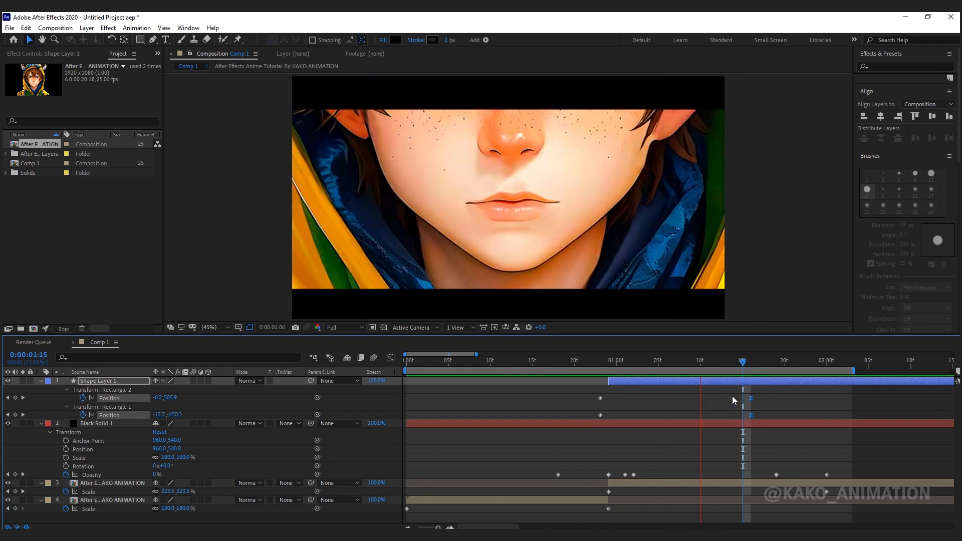
key(space)
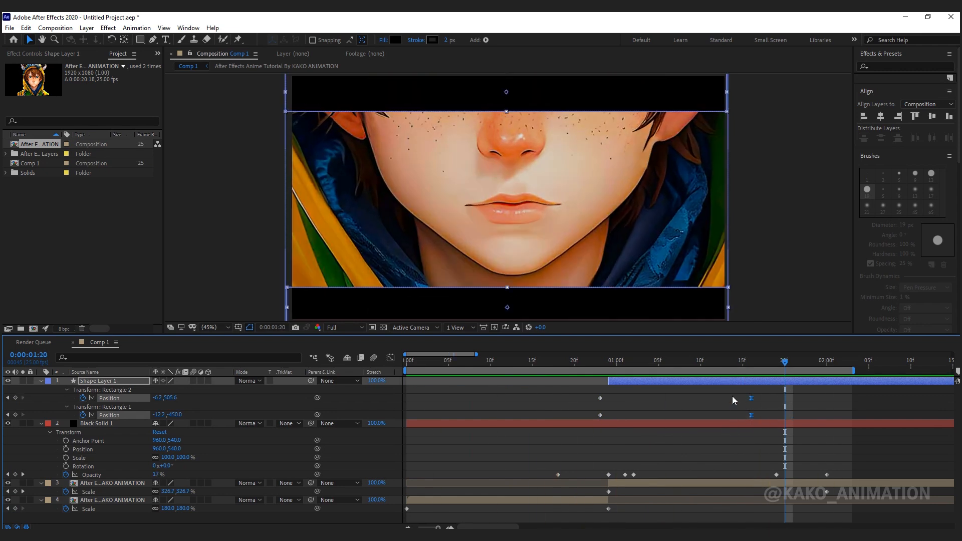
Switch to the project folder and import anime tutorial.mp3 and Dust10.mov into Comp 1 as layers.
click(908, 17)
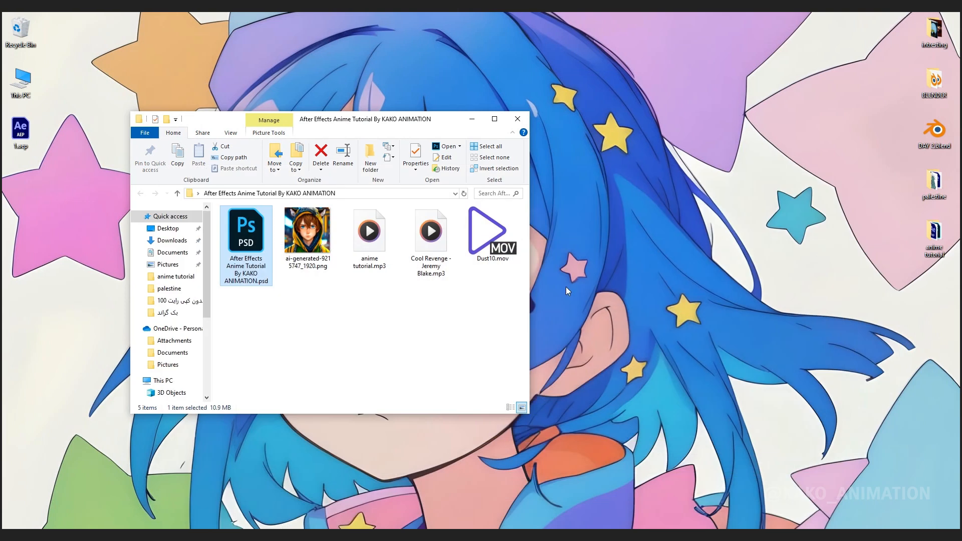
click(375, 253)
ctrl+click(485, 243)
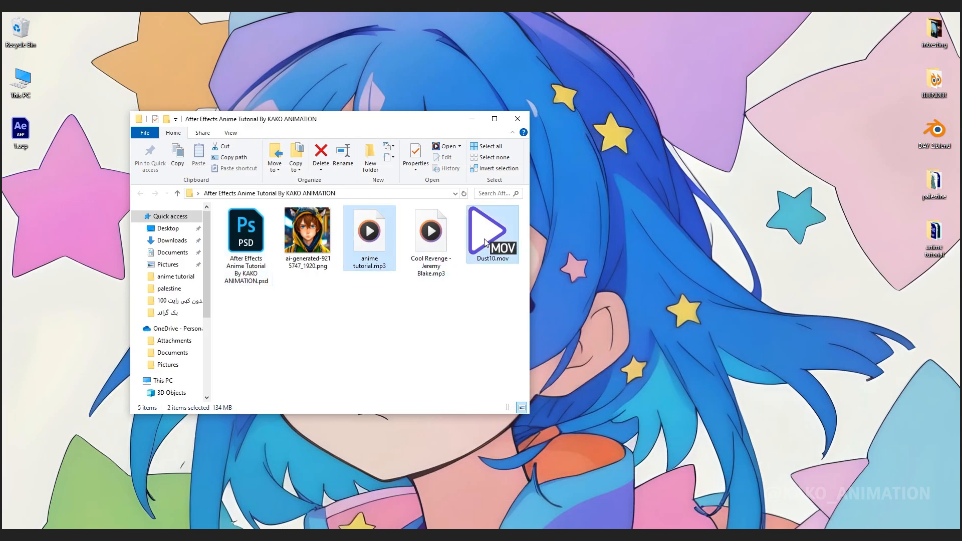
drag(485, 244, 568, 240)
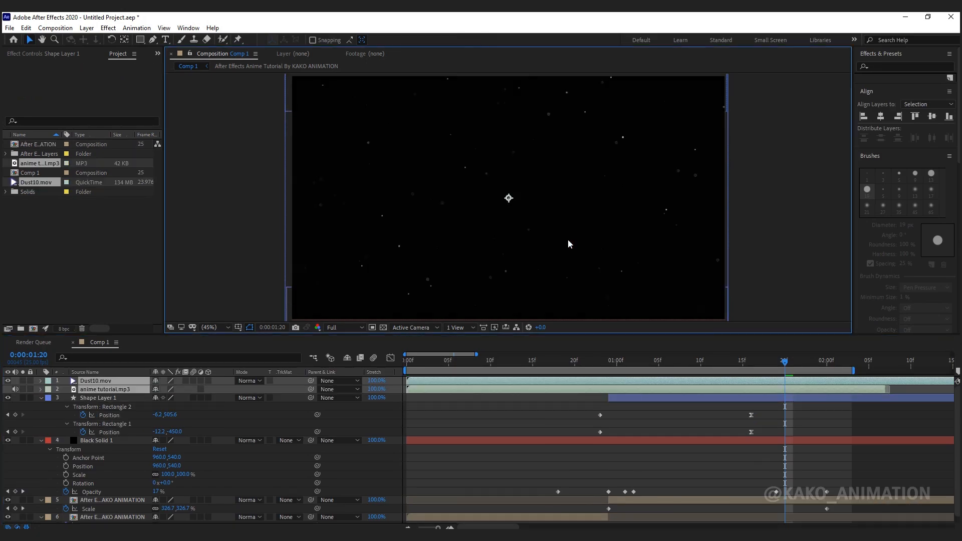
click(513, 408)
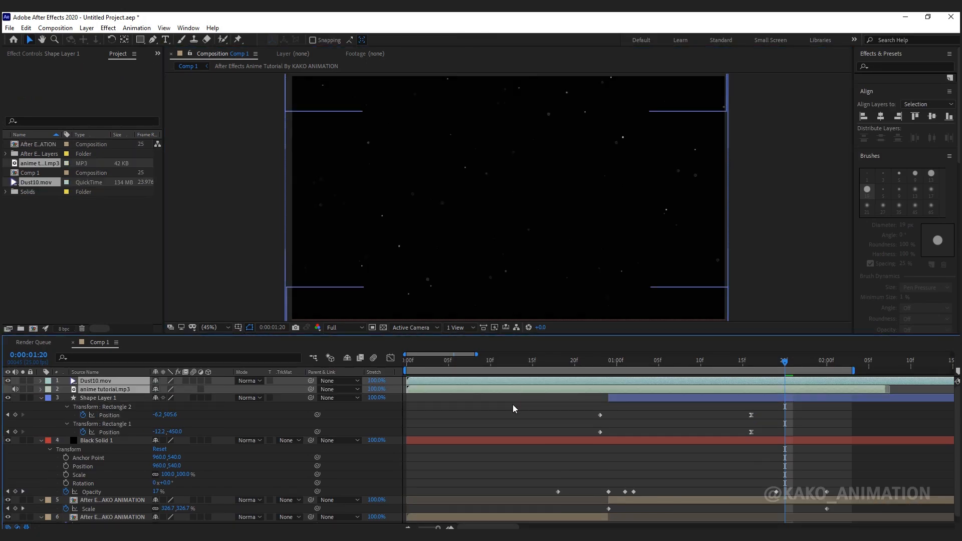
Set the Dust10.mov layer's blending mode to Add and place it beneath the Black Solid 1 layer.
click(92, 381)
click(243, 381)
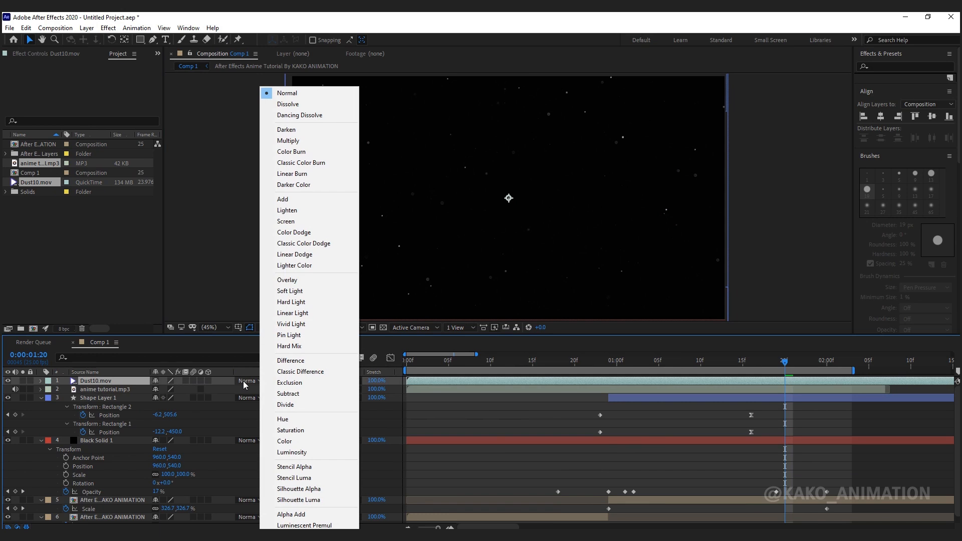
click(285, 199)
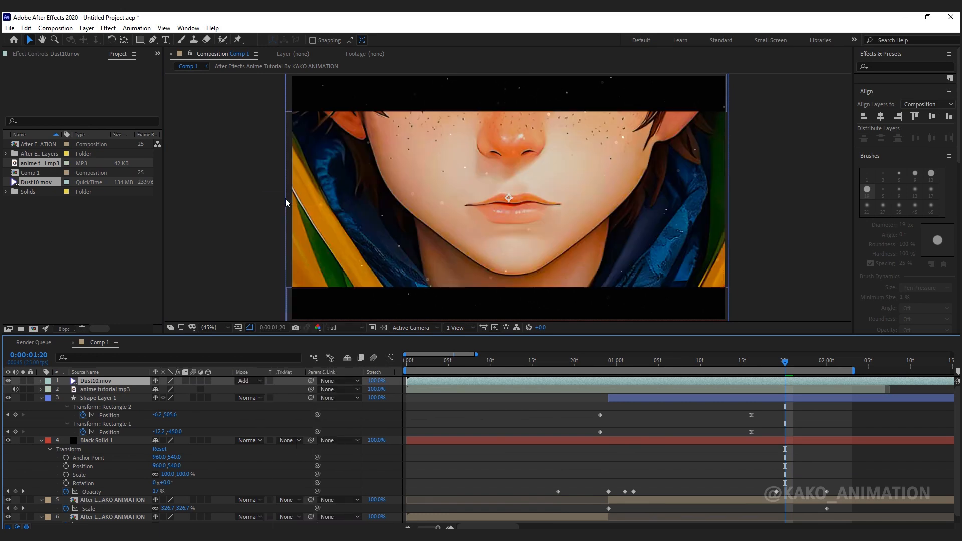
drag(131, 380, 124, 492)
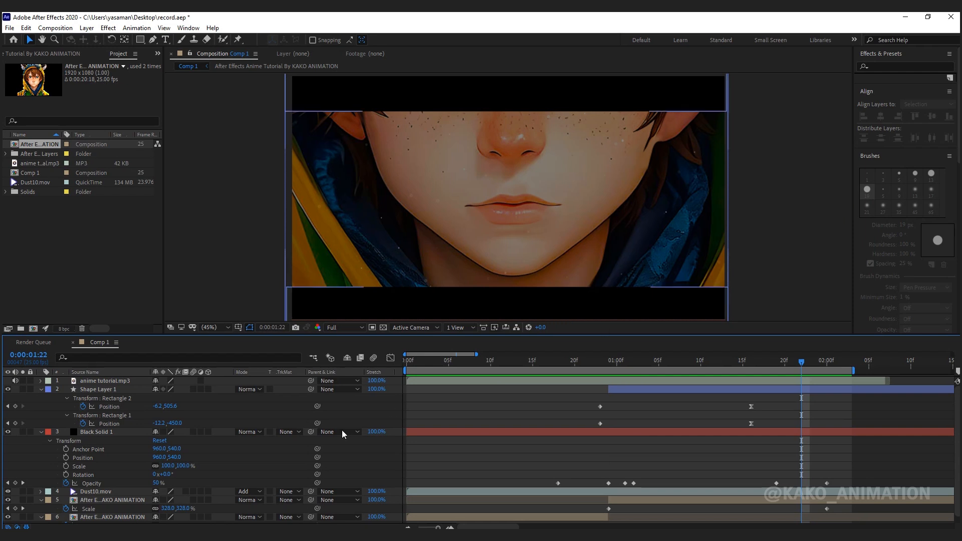
Open the character composition from the second clip and give layers Hair 1 through Hair 10 a brown label.
double_click(112, 500)
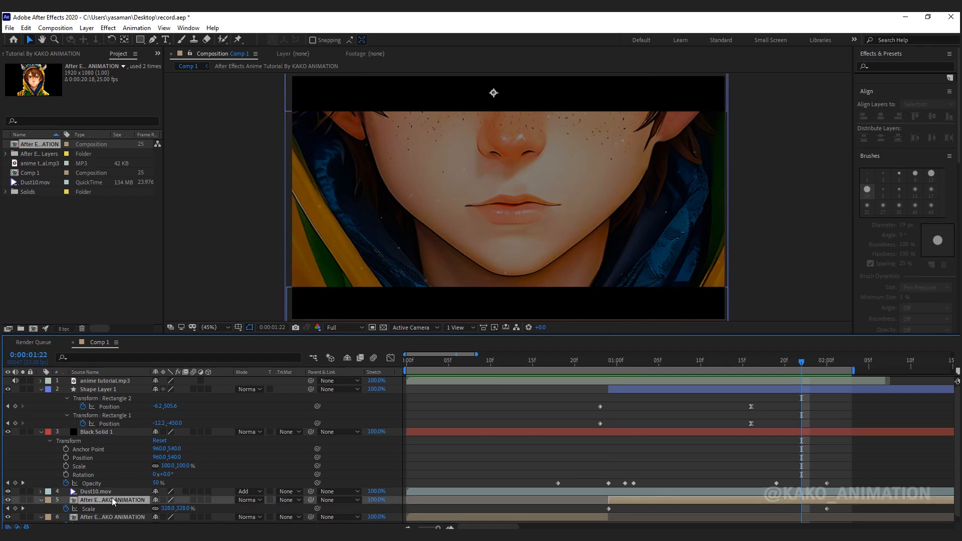
click(92, 386)
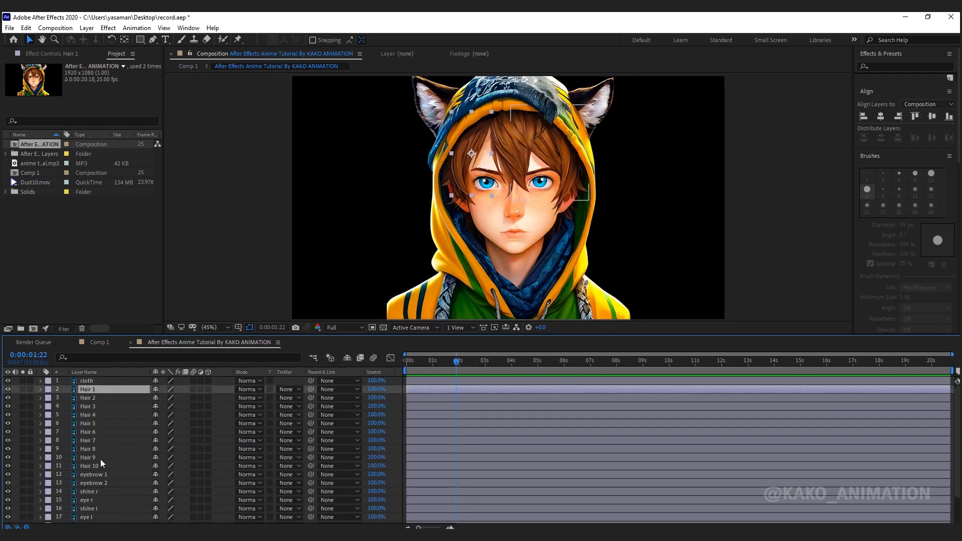
shift+click(90, 466)
click(45, 466)
click(71, 419)
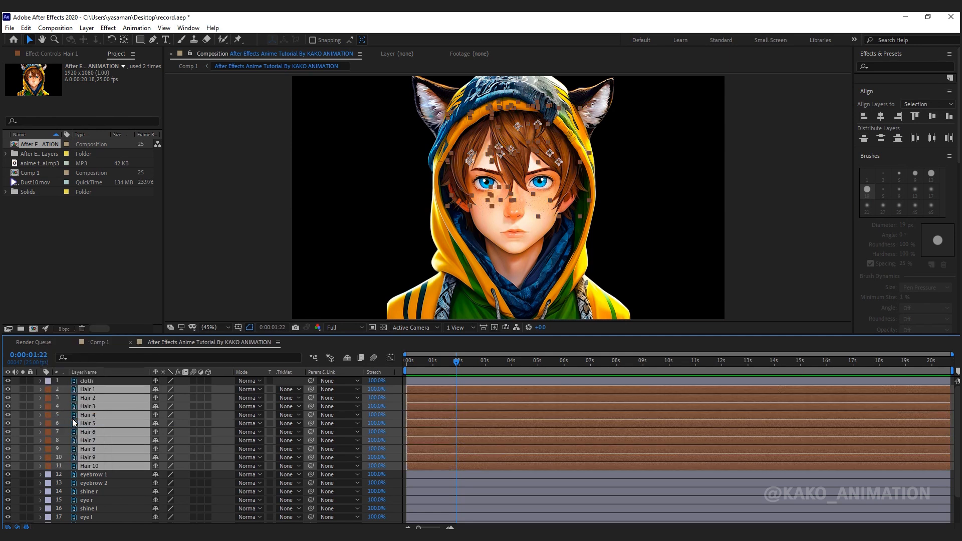
Solo Hair 1 and place three puppet pins at the strand's root, middle and tip.
click(84, 384)
click(83, 389)
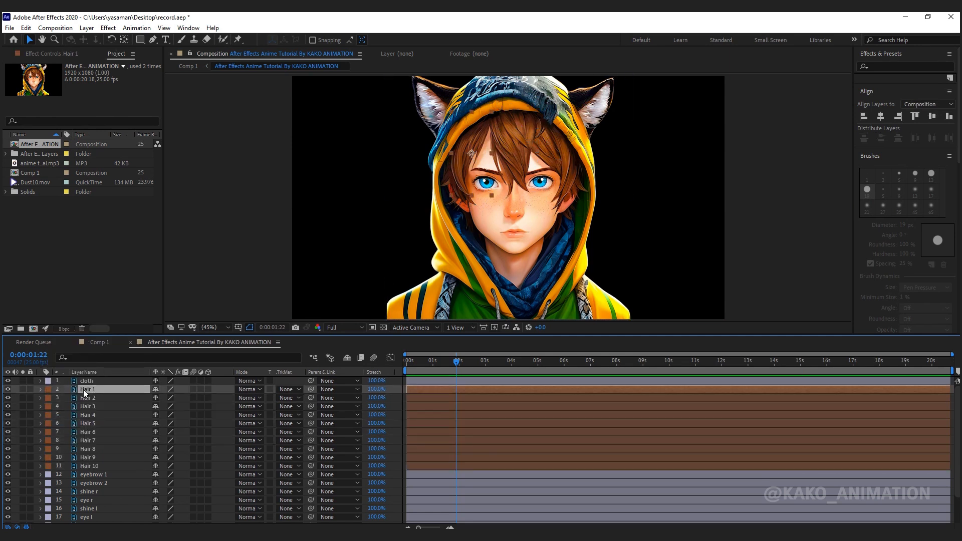
click(23, 389)
click(237, 40)
click(489, 114)
click(458, 151)
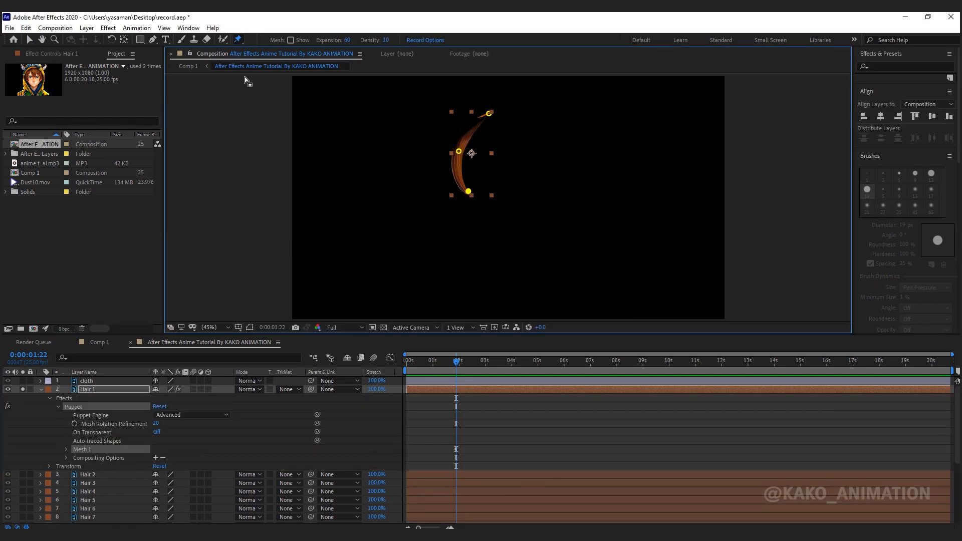
Run the AFPHairRig_03_51 script on Hair 1's puppet pins and preview the hair motion.
click(188, 28)
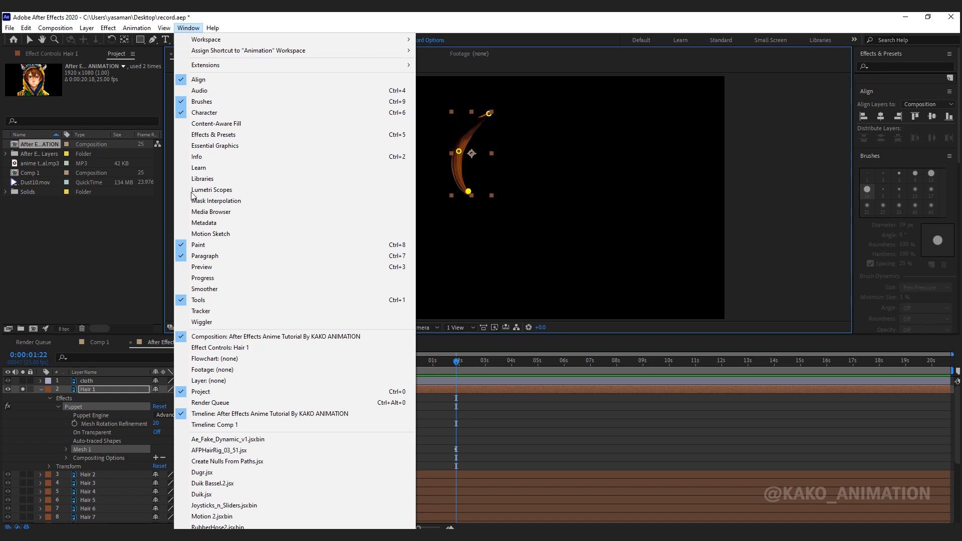
click(212, 450)
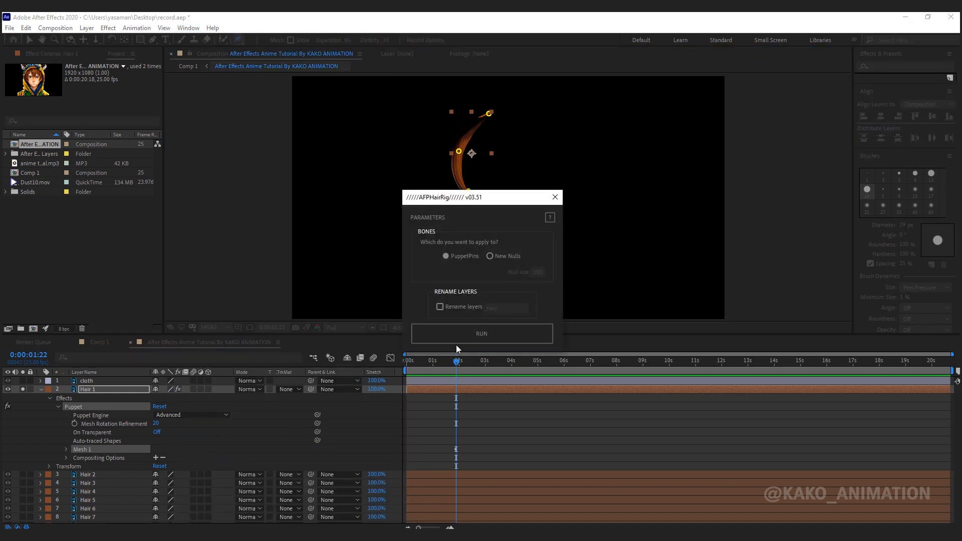
click(461, 338)
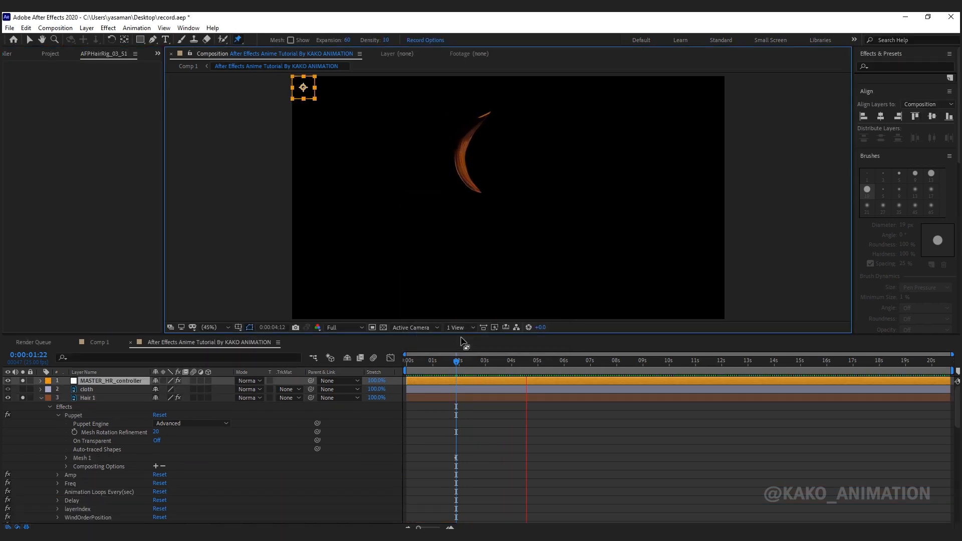
key(space)
right_click(106, 59)
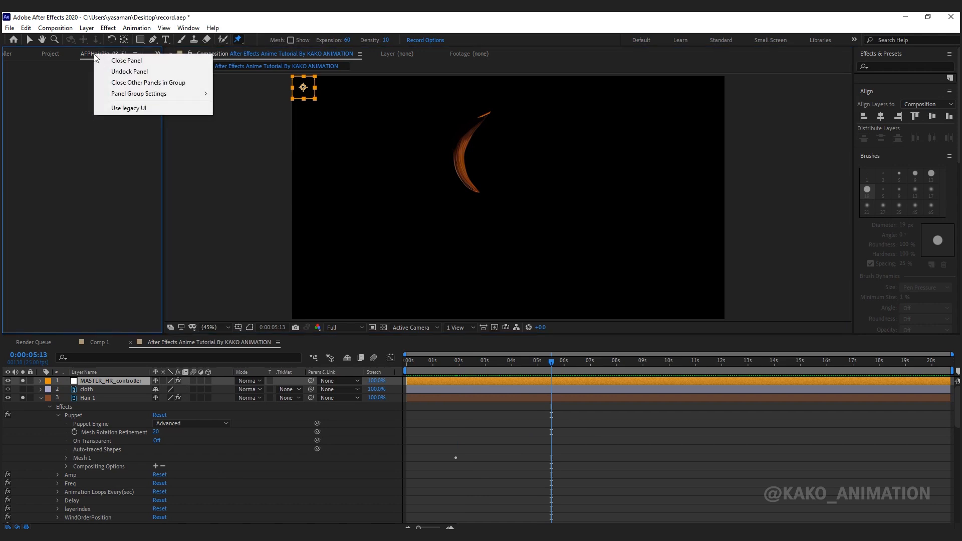
click(129, 61)
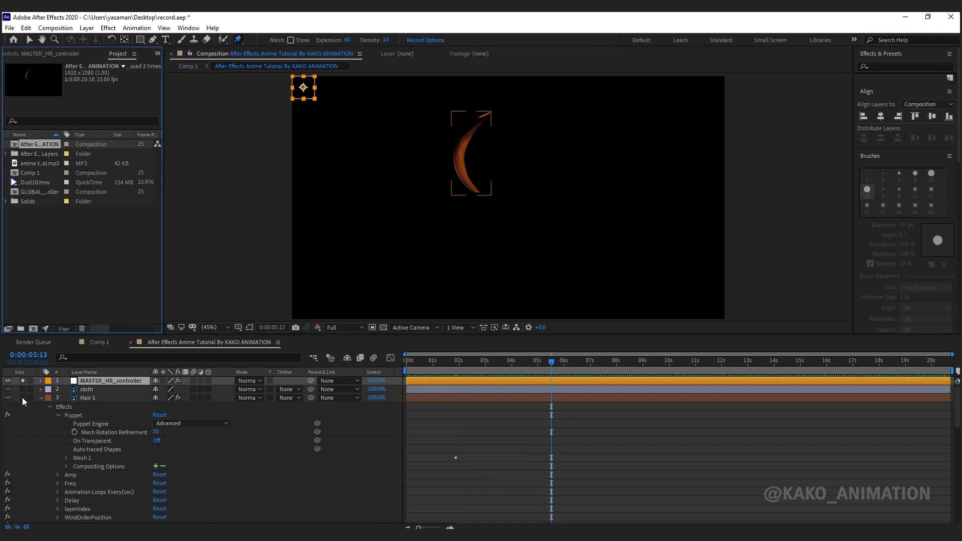
Unsolo the controller and Hair 1, and solo Hair 2 to place puppet pins at its root, middle and tip.
drag(22, 398, 23, 381)
drag(958, 413, 914, 496)
click(125, 404)
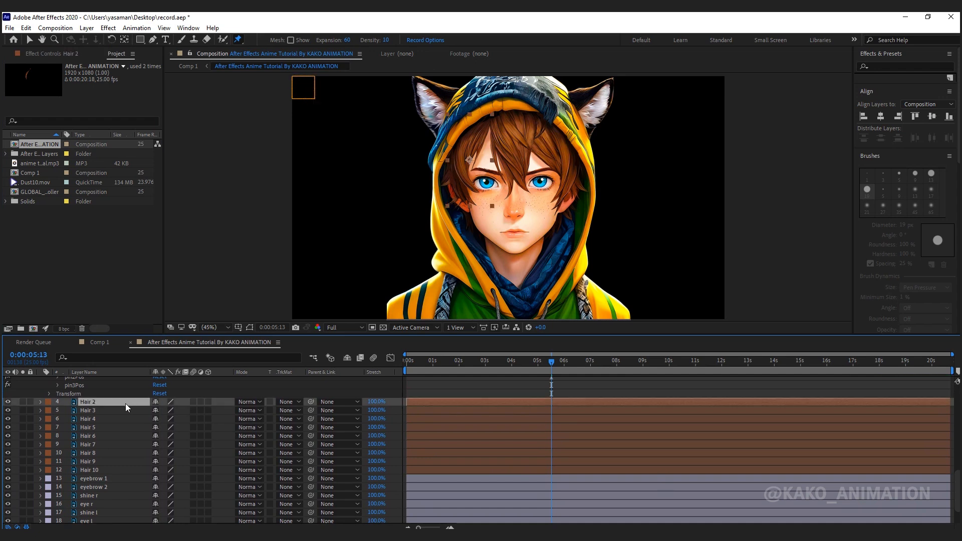
click(23, 401)
click(487, 122)
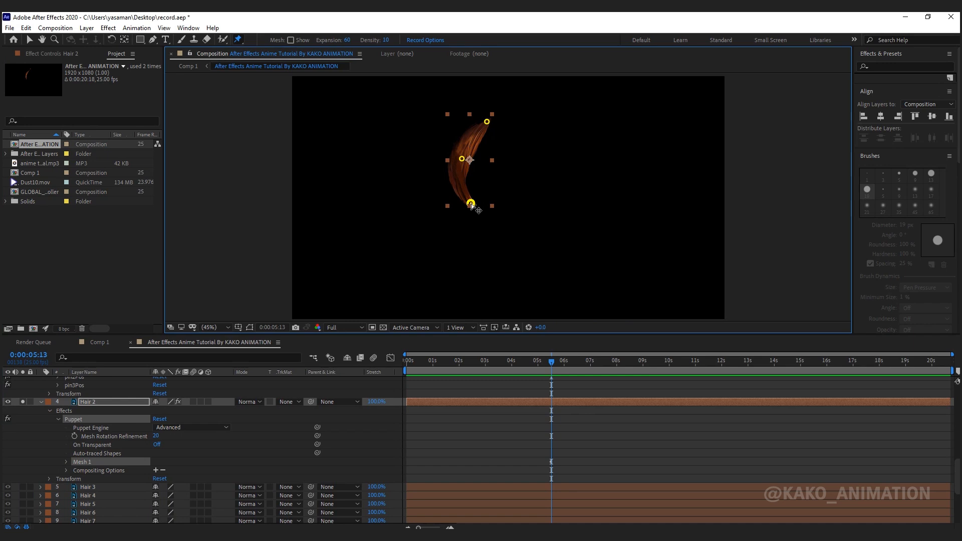
Run the AFPHairRig_03_51 script on Hair 2's puppet pins, unsolo the layer and collapse its properties.
click(188, 28)
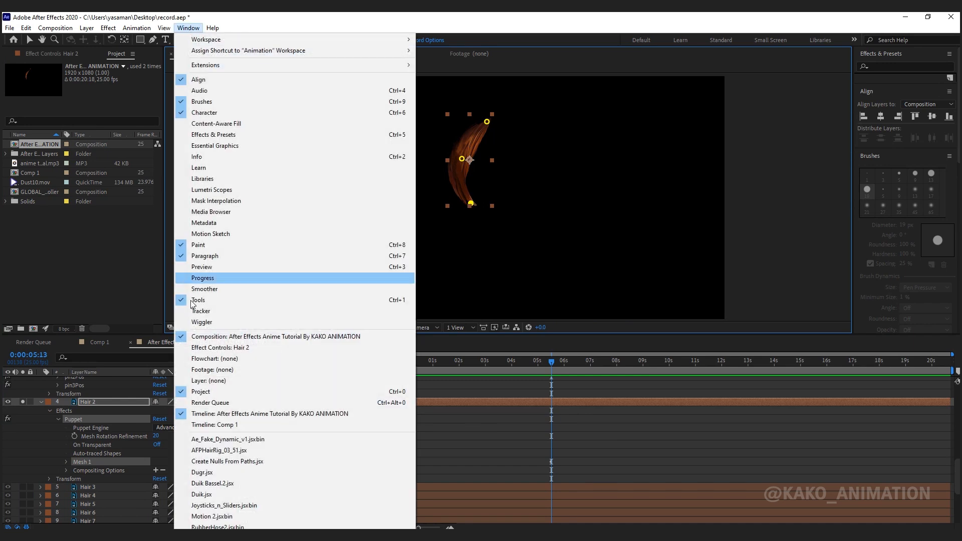
click(186, 450)
click(481, 333)
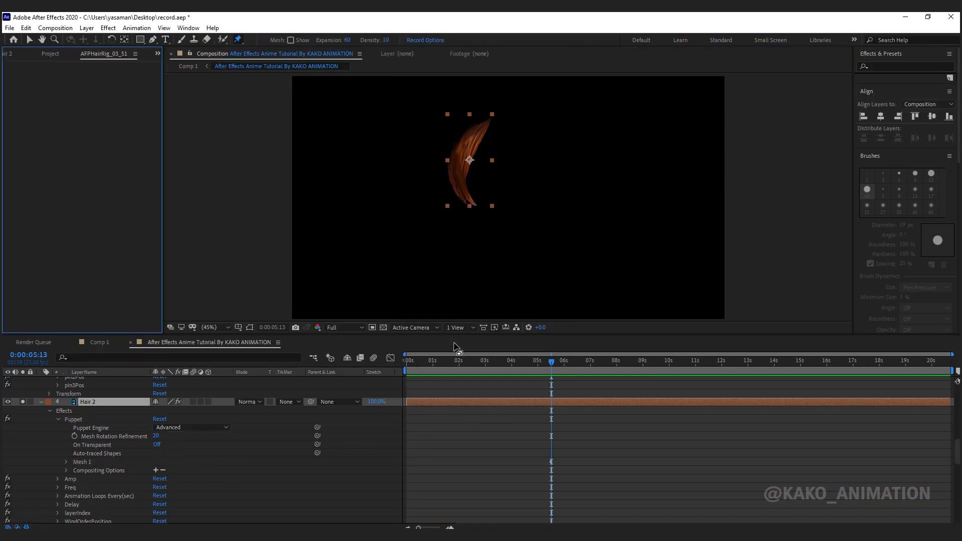
click(23, 402)
click(41, 402)
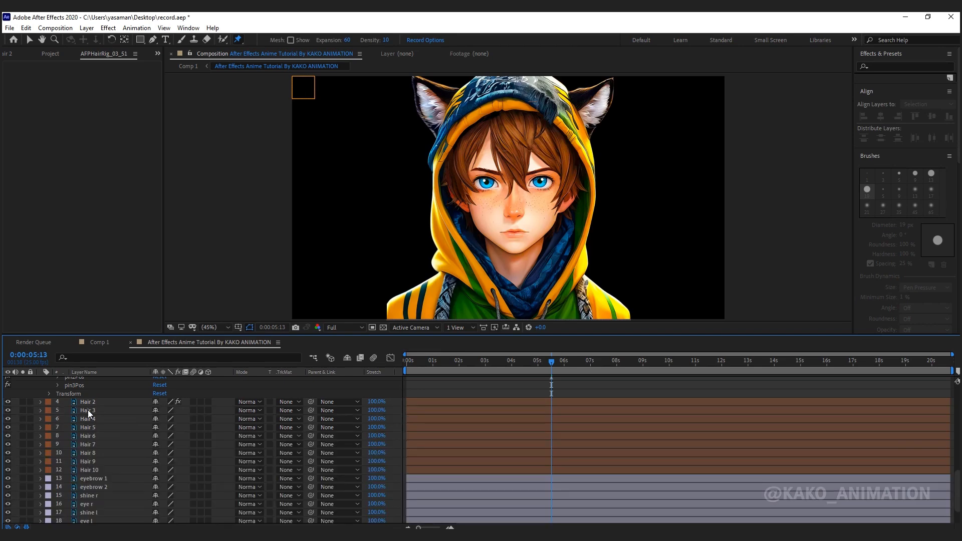
Solo Hair 3 and place two puppet pins at the strand's root and tip.
click(88, 409)
click(23, 410)
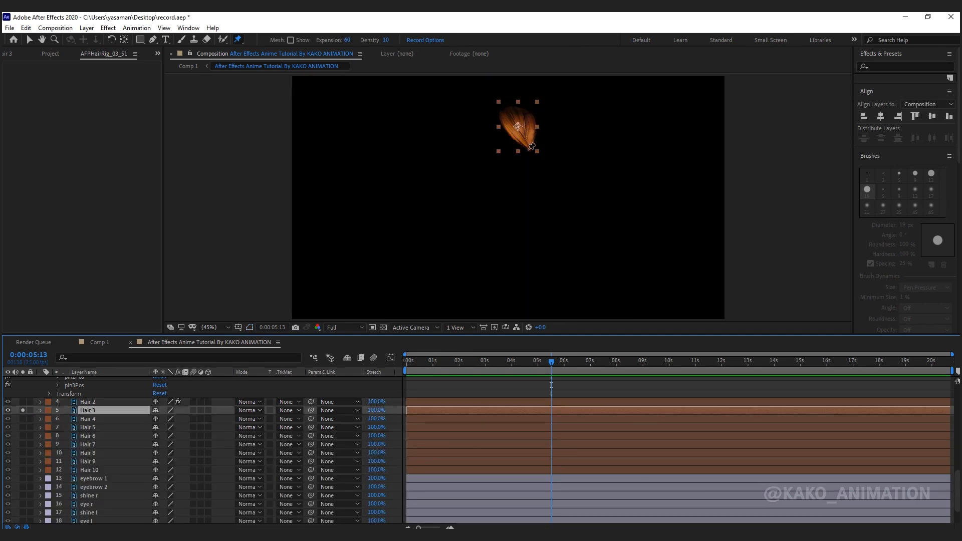
click(515, 107)
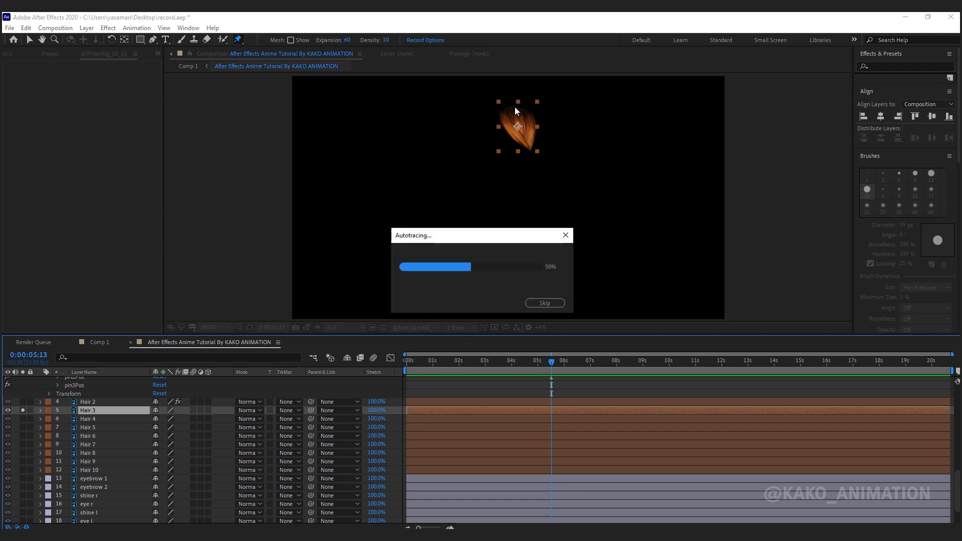
click(528, 142)
Run the AFPHairRig_03_51 script on Hair 3's puppet pins, close its panel, unsolo the layer and collapse its properties.
click(135, 54)
click(145, 61)
click(194, 29)
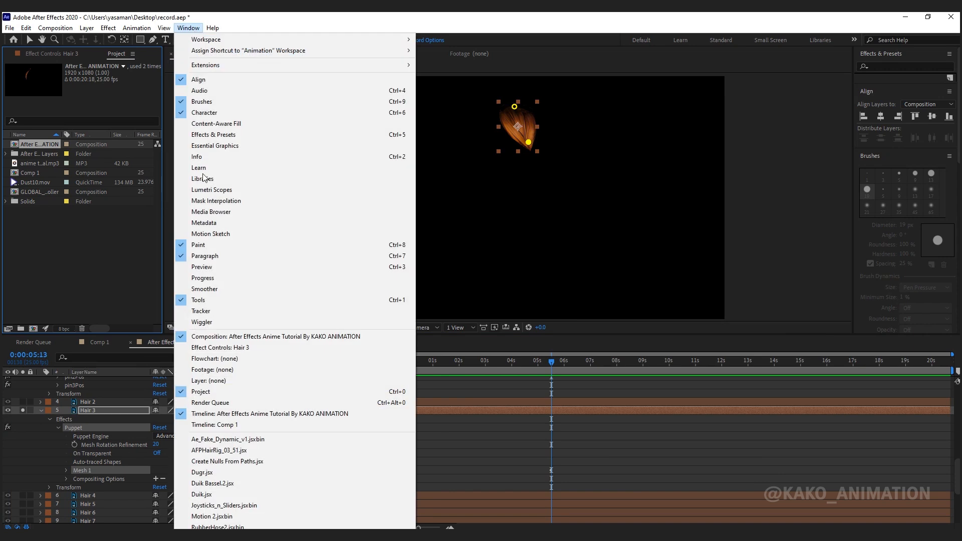
click(215, 451)
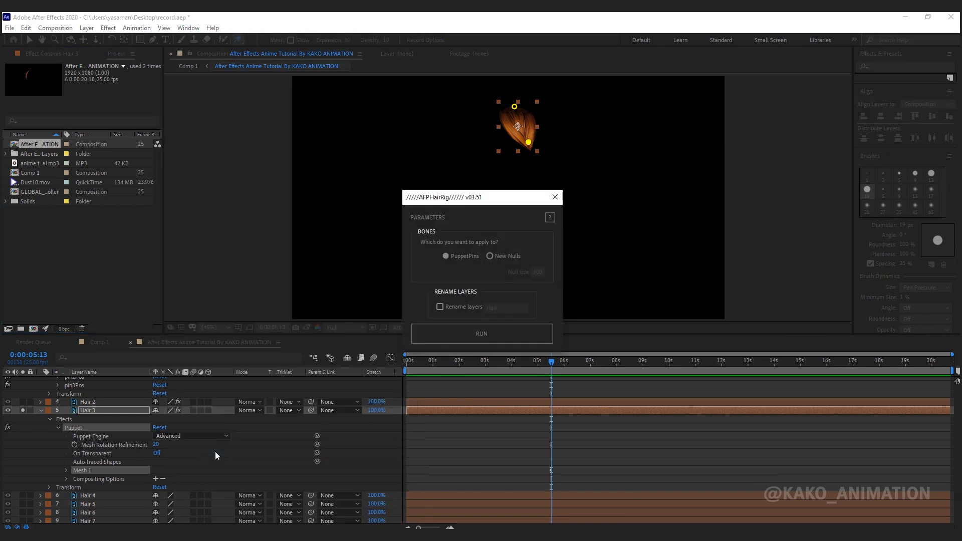
click(450, 339)
right_click(112, 56)
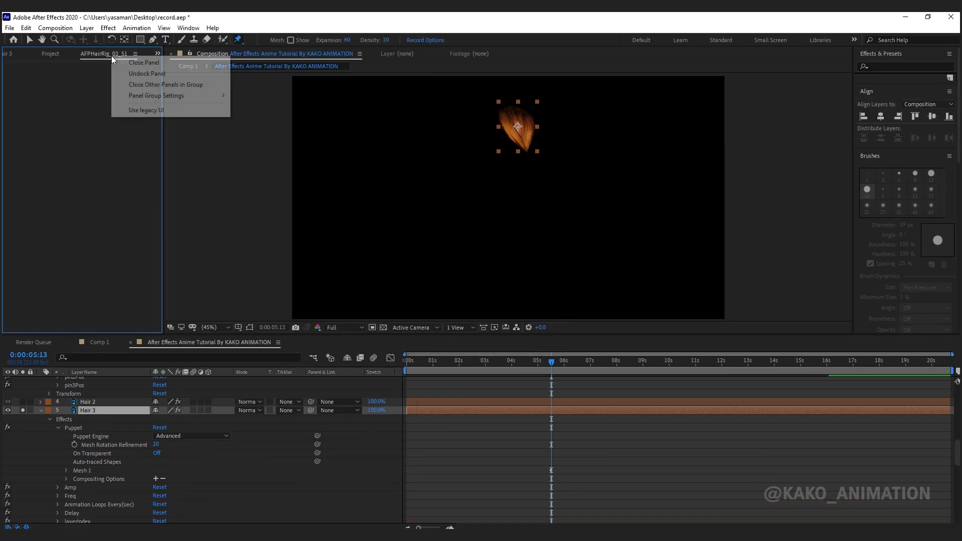
click(121, 64)
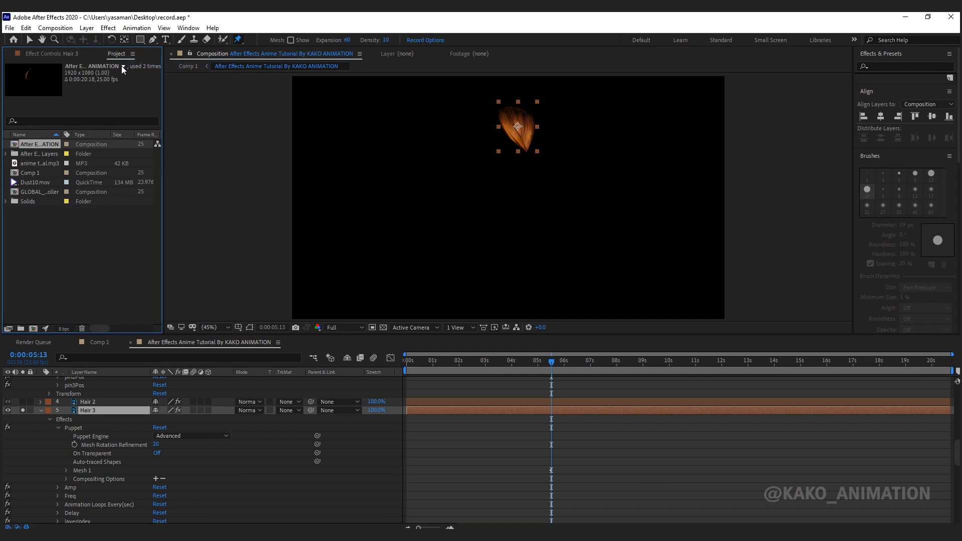
click(22, 410)
click(40, 410)
Solo Hair 4 and place three puppet pins at the strand's root, middle and tip.
key(ctrl+Down)
click(23, 418)
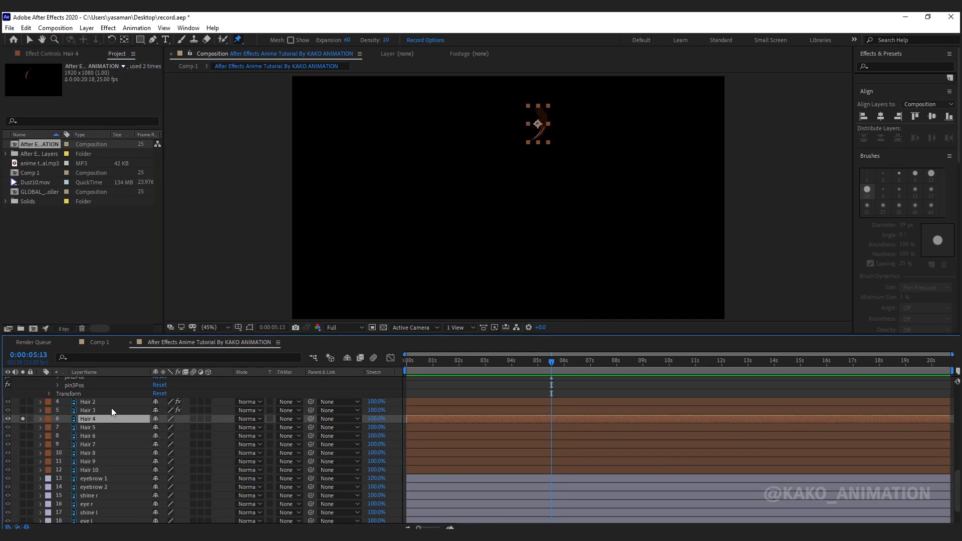
click(540, 107)
click(544, 127)
click(528, 142)
Run the AFPHairRig_03_51 script on Hair 4's puppet pins, unsolo the layer and collapse its properties.
click(188, 29)
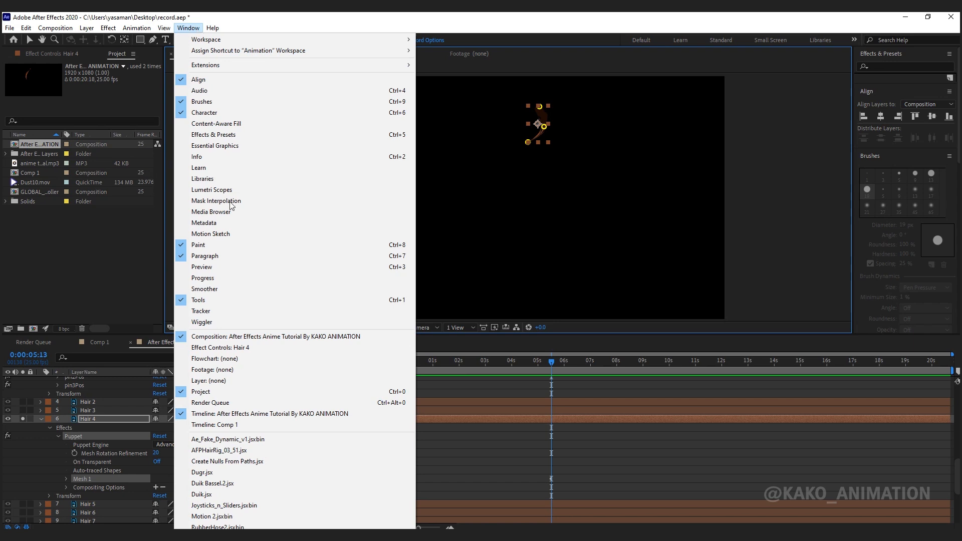
click(258, 450)
click(481, 333)
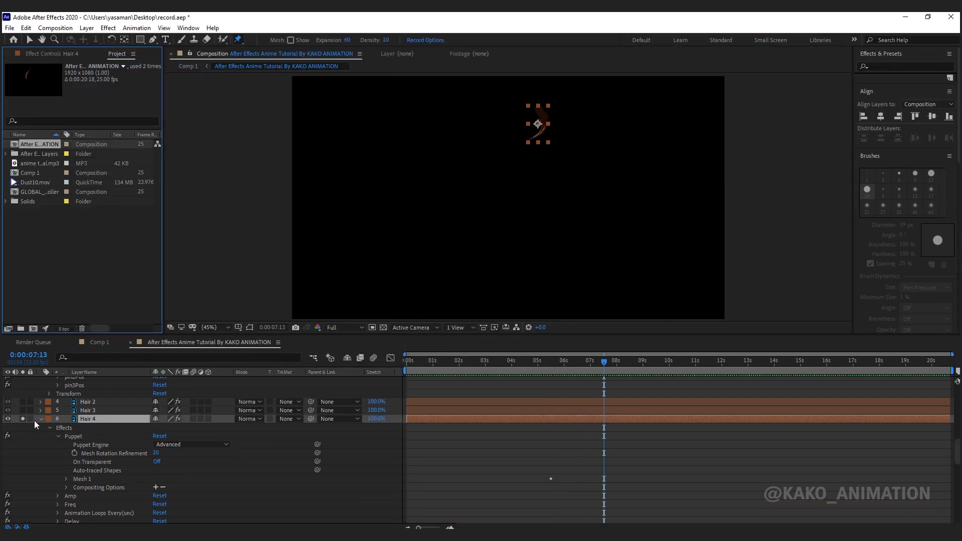
click(22, 419)
click(41, 418)
Solo Hair 5 and place three puppet pins at the strand's root, middle and tip.
click(42, 425)
click(22, 427)
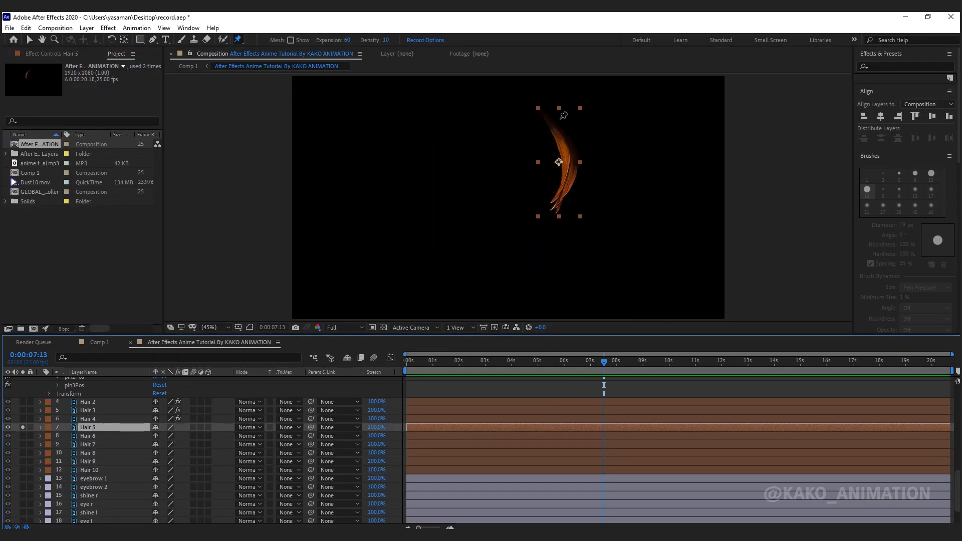
click(549, 116)
click(567, 156)
click(555, 205)
Run the AFPHairRig_03_51 script on Hair 5's puppet pins, unsolo the layer and collapse its properties.
click(188, 29)
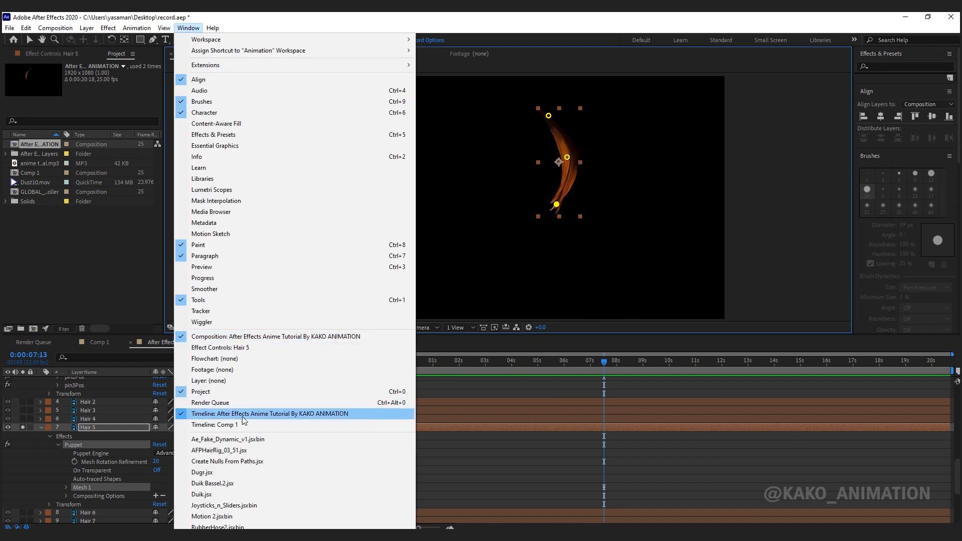
click(228, 453)
click(482, 333)
click(23, 427)
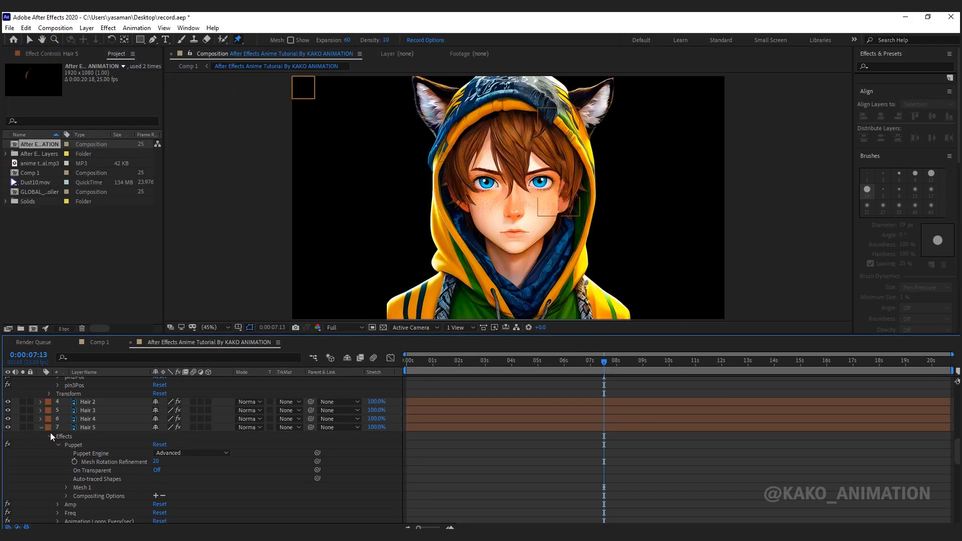
click(40, 427)
Solo Hair 6 and place puppet pins at the strand's root, middle and tip.
click(88, 436)
click(22, 435)
click(512, 112)
click(515, 146)
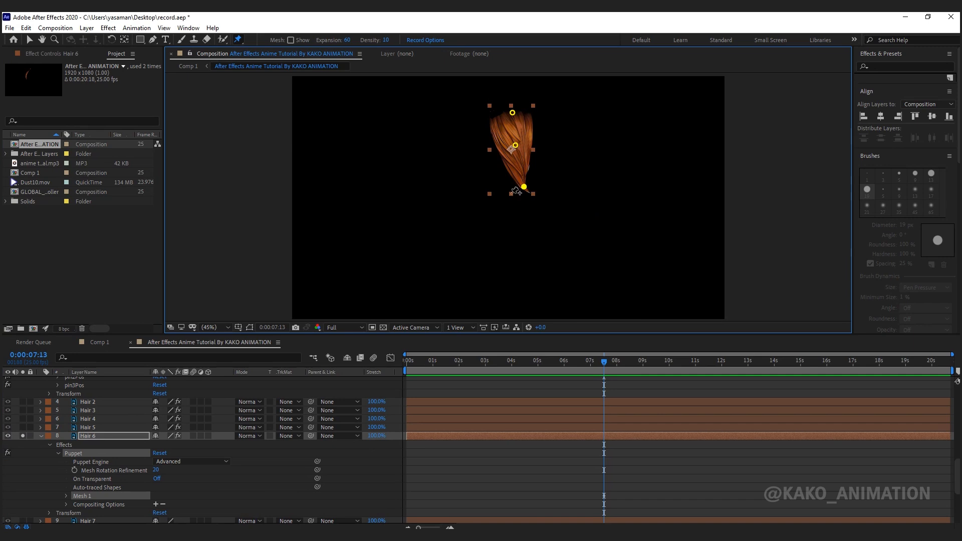
Run the AFPHairRig_03_51 script on Hair 6's puppet pins, unsolo the layer and collapse its properties.
click(188, 29)
click(228, 446)
right_click(105, 55)
click(116, 63)
click(23, 435)
click(41, 435)
Solo Hair 7 and place puppet pins at the strand's root, middle and tip.
click(83, 444)
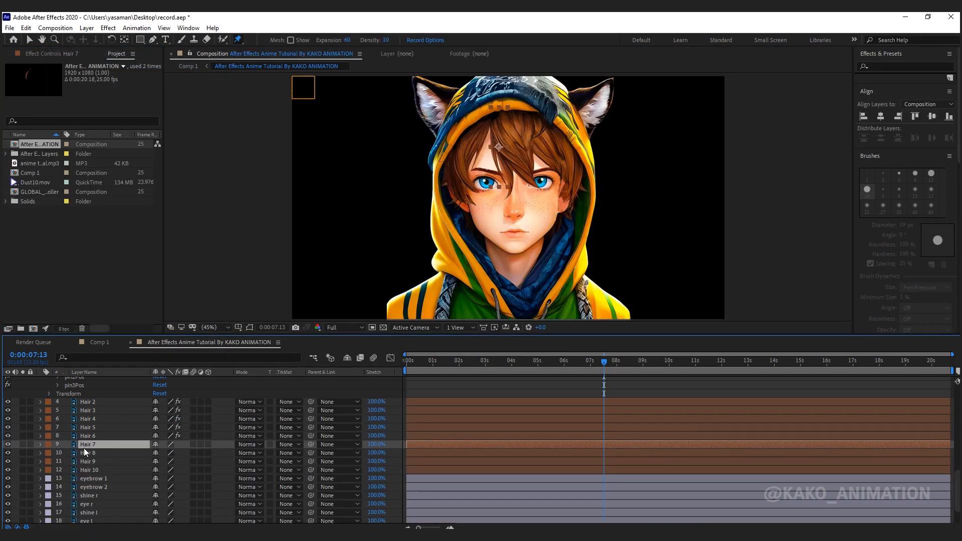
click(22, 445)
click(496, 121)
click(188, 29)
click(228, 461)
click(363, 69)
Run the AFPHairRig_03_51 script on Hair 7's puppet pins, close its panel, unsolo the layer and collapse its properties.
click(189, 29)
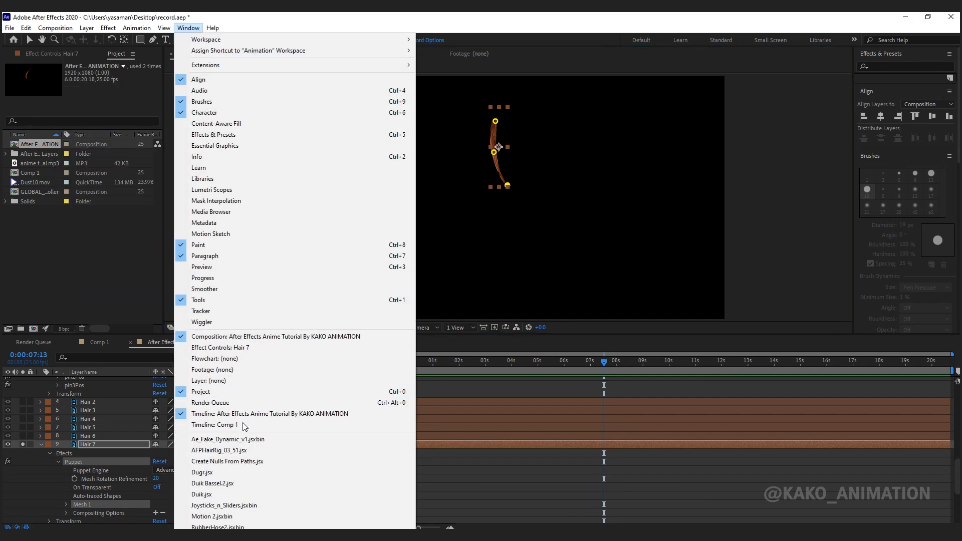
click(219, 451)
click(543, 333)
right_click(119, 52)
click(136, 60)
click(23, 444)
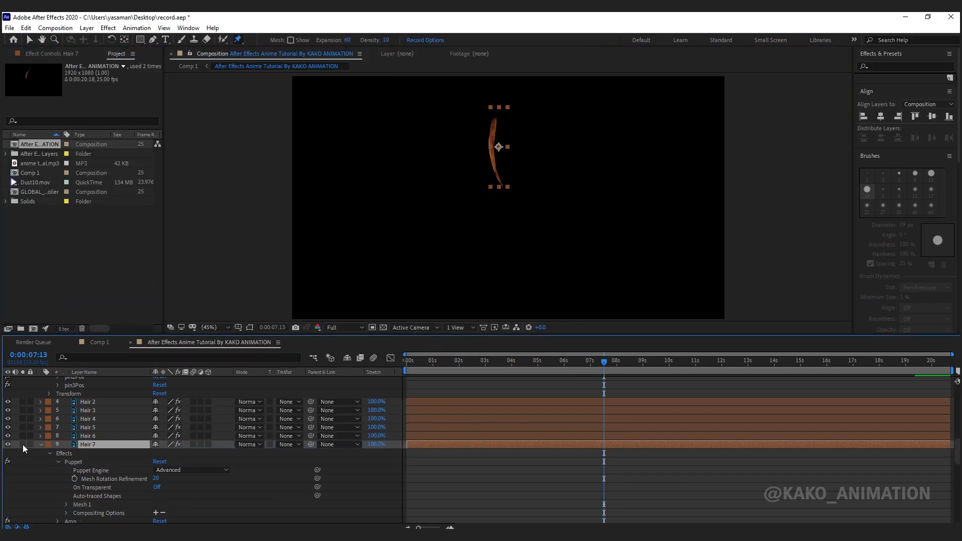
click(41, 445)
Solo Hair 8 and place three puppet pins at the strand's root, middle and tip.
click(86, 453)
click(23, 453)
click(496, 118)
click(502, 154)
click(510, 196)
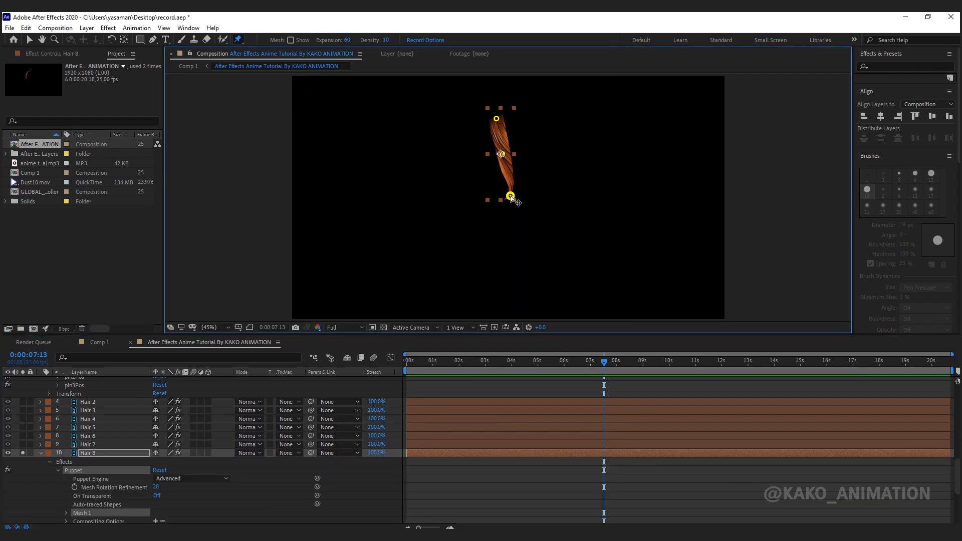
Run the AFPHairRig_03_51 script on Hair 8's puppet pins, close its panel, unsolo the layer and collapse its properties.
click(189, 29)
click(233, 451)
click(481, 333)
right_click(105, 54)
click(136, 60)
click(22, 453)
click(41, 453)
Solo Hair 9 and place puppet pins at the strand's root, middle and tip.
click(87, 462)
click(23, 461)
click(525, 121)
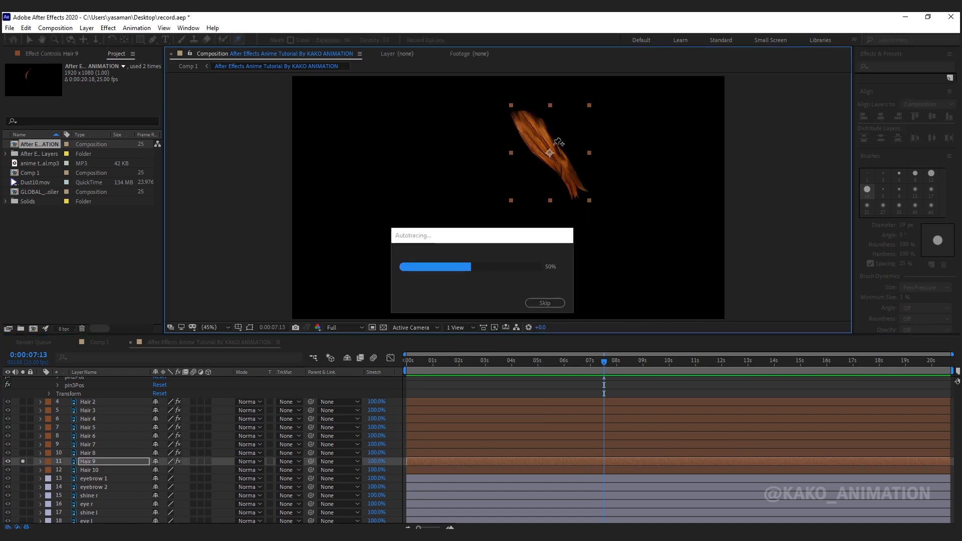
click(576, 188)
Run the AFPHairRig_03_51 script on Hair 9's puppet pins, unsolo the layer and collapse its properties.
click(188, 29)
click(233, 441)
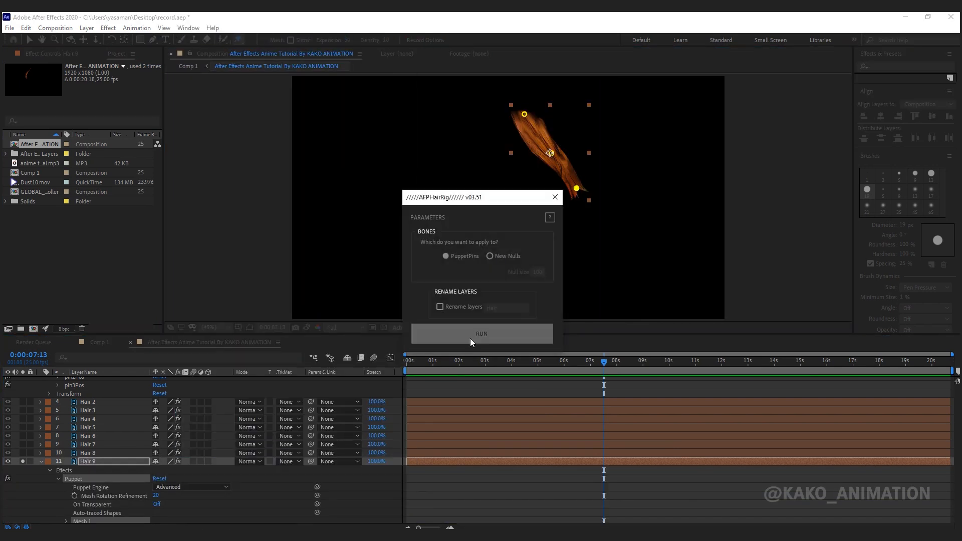
click(471, 333)
click(118, 54)
click(22, 462)
click(41, 461)
Solo Hair 10 and place three puppet pins at the strand's root, middle and tip.
click(75, 470)
click(23, 470)
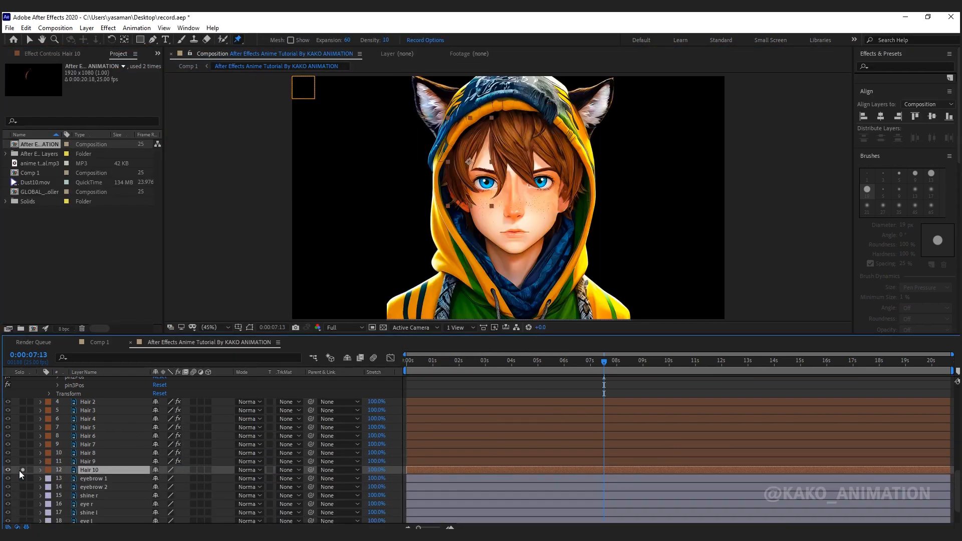
click(486, 121)
click(461, 157)
click(470, 202)
Run the AFPHairRig_03_51 script on Hair 10's puppet pins, close its panel, unsolo the layer and collapse its properties.
click(188, 29)
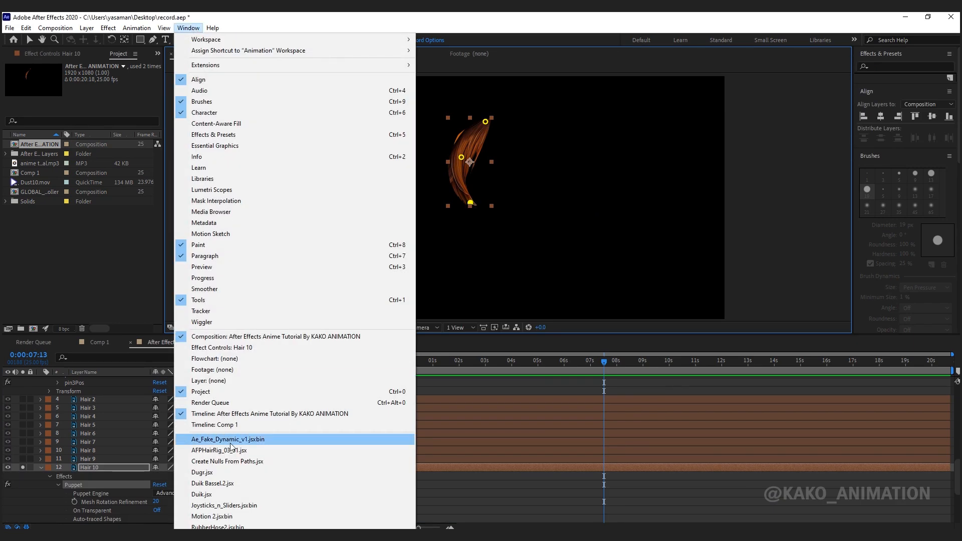
click(231, 450)
click(520, 341)
right_click(92, 55)
click(102, 63)
click(22, 467)
click(43, 466)
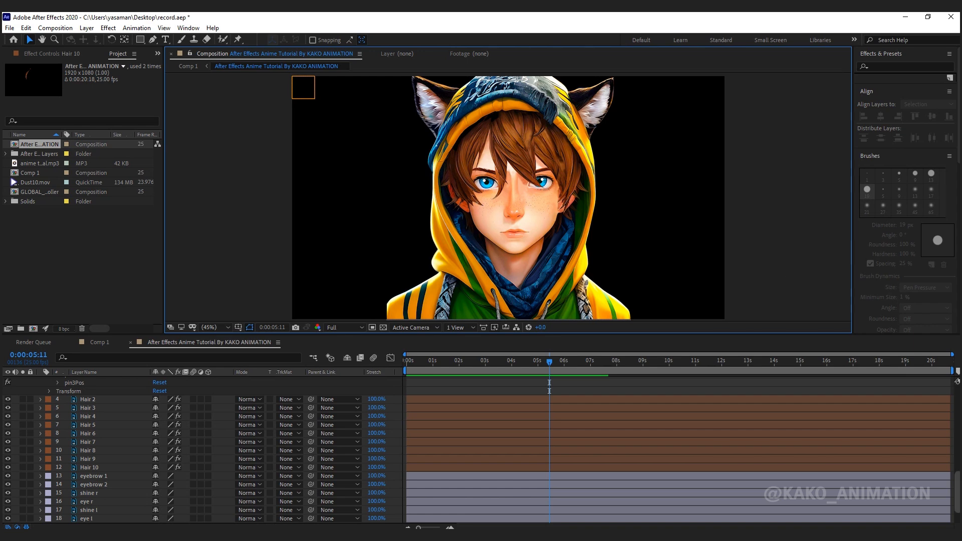
Collapse Hair 1's layer properties and set its RandomSeed slider to 0.90 in the effect controls.
drag(954, 492, 938, 398)
click(41, 397)
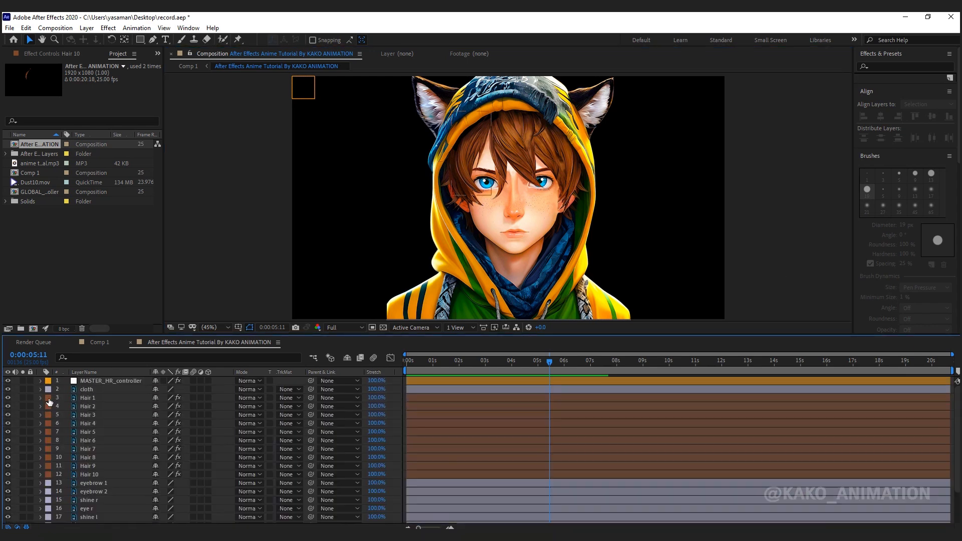
click(101, 398)
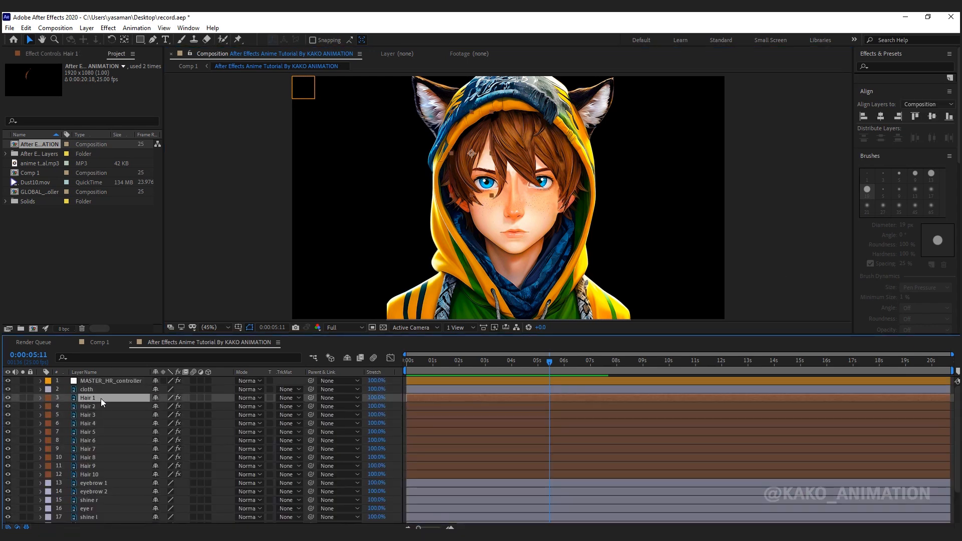
click(49, 53)
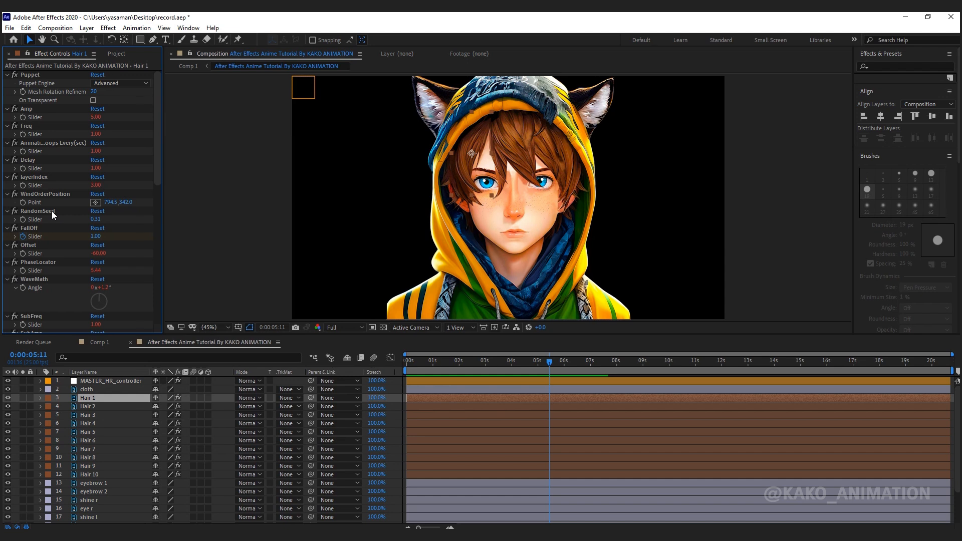
click(95, 219)
text(0.9)
key(Return)
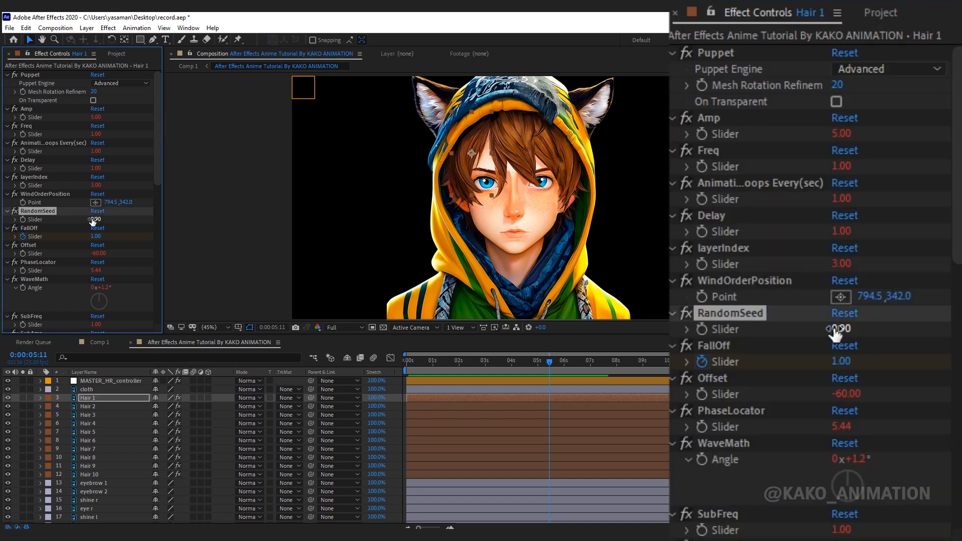
Set Hair 2's Amp slider to 3, its Delay to 2 and its RandomSeed to 0.70.
click(91, 407)
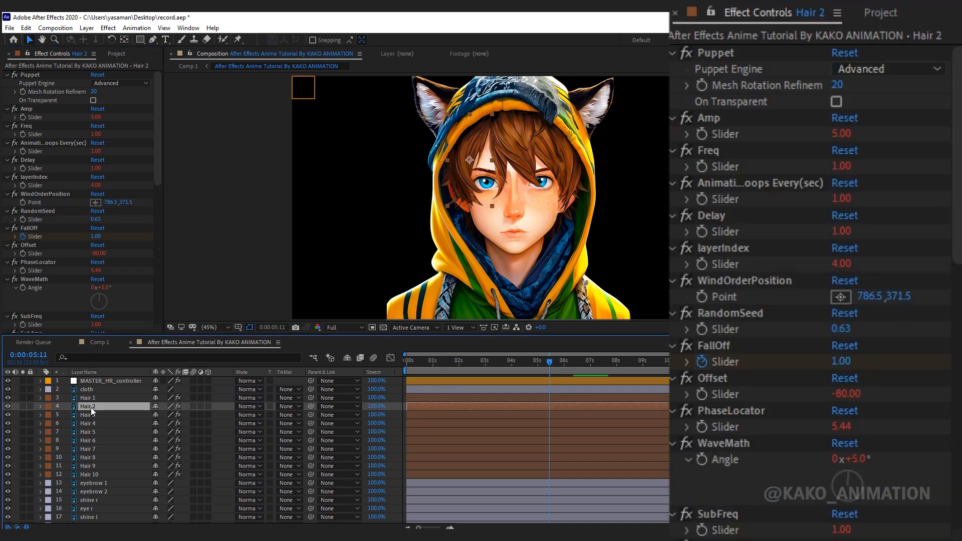
click(96, 118)
text(3)
key(Return)
click(95, 169)
text(2)
key(Return)
click(95, 220)
text(0.97)
key(Return)
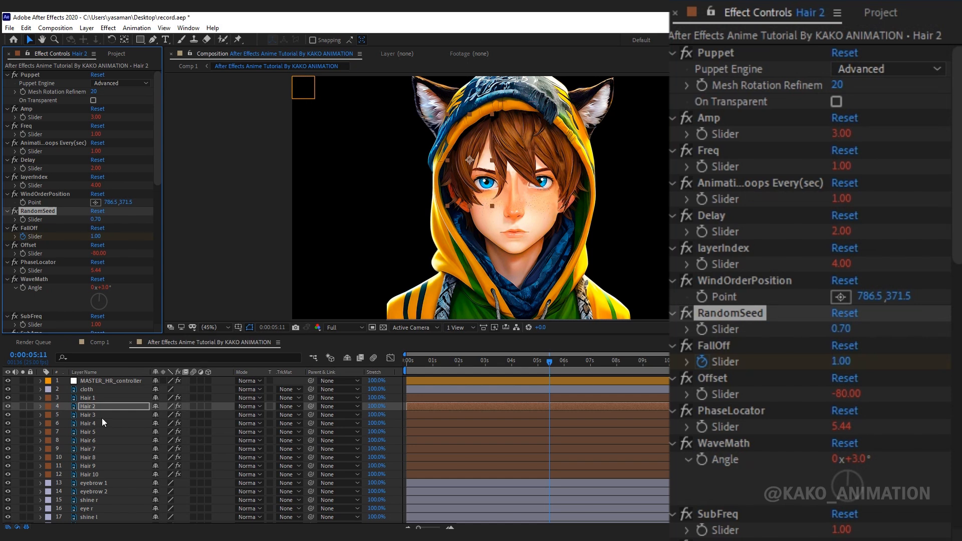
Set Hair 3's Freq slider to 0.80 and change its RandomSeed value.
click(100, 415)
click(94, 135)
text(0)
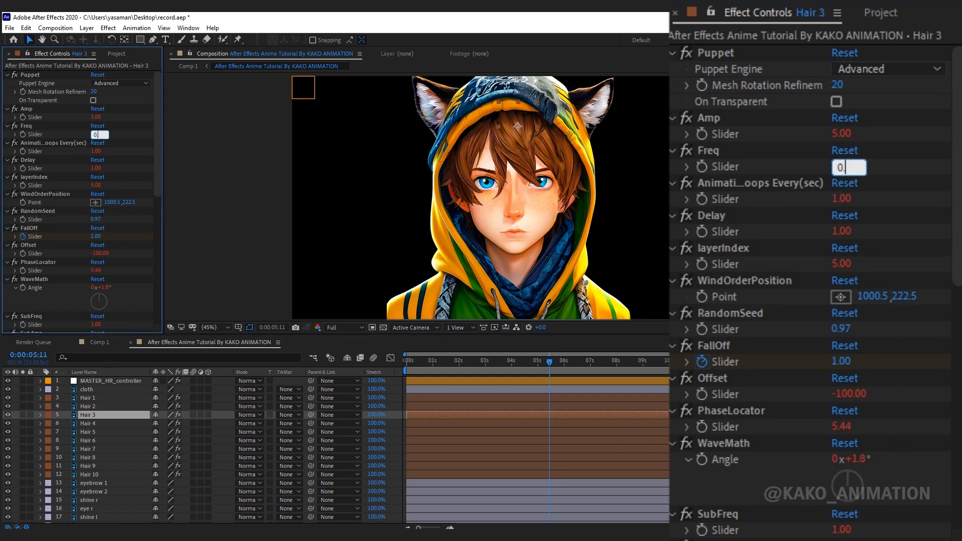
key(Return)
click(846, 323)
text(.95)
key(Return)
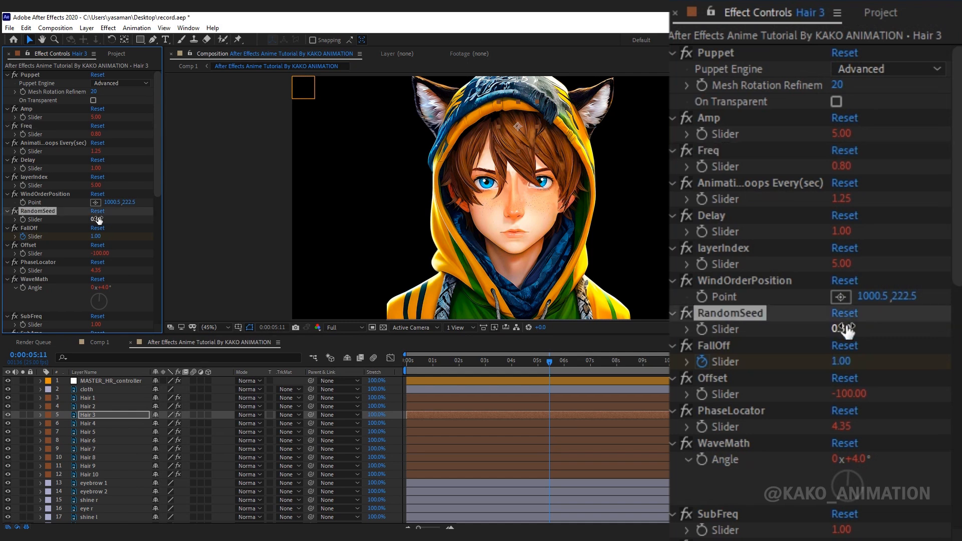
Set Hair 4's RandomSeed slider to 0.80.
click(88, 424)
click(95, 220)
text(0)
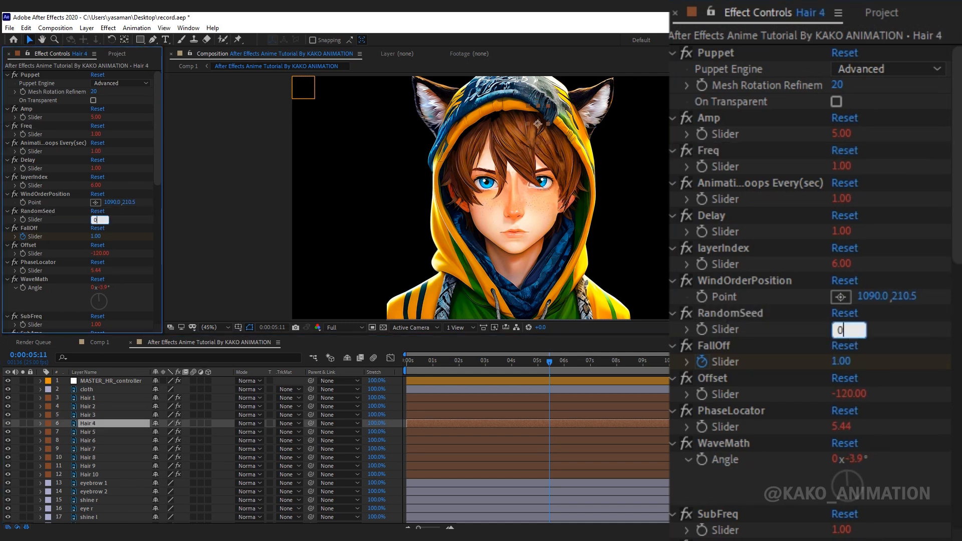
text(.8)
key(Return)
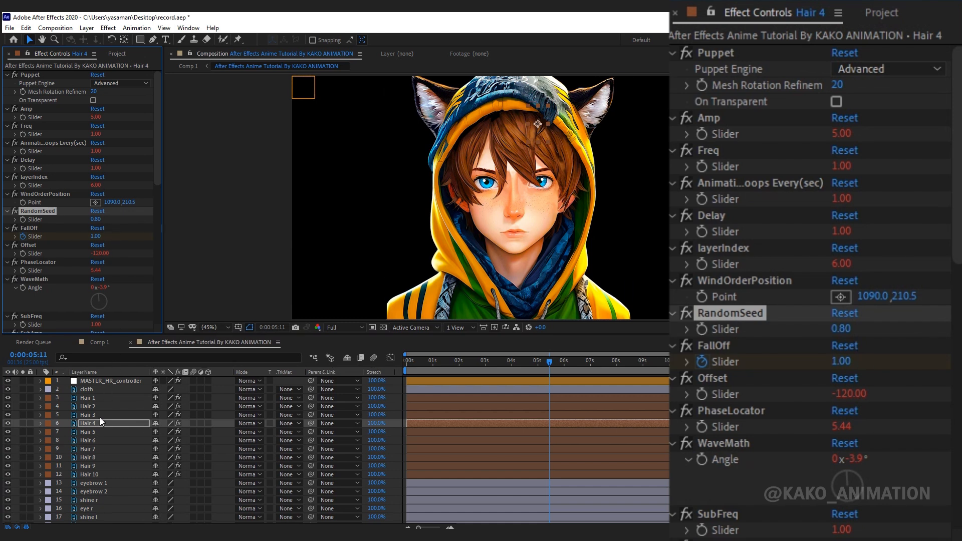
Set Hair 5's Amp slider to 3, its Delay to 2 and its RandomSeed to 0.8.
key(ctrl+Down)
click(95, 117)
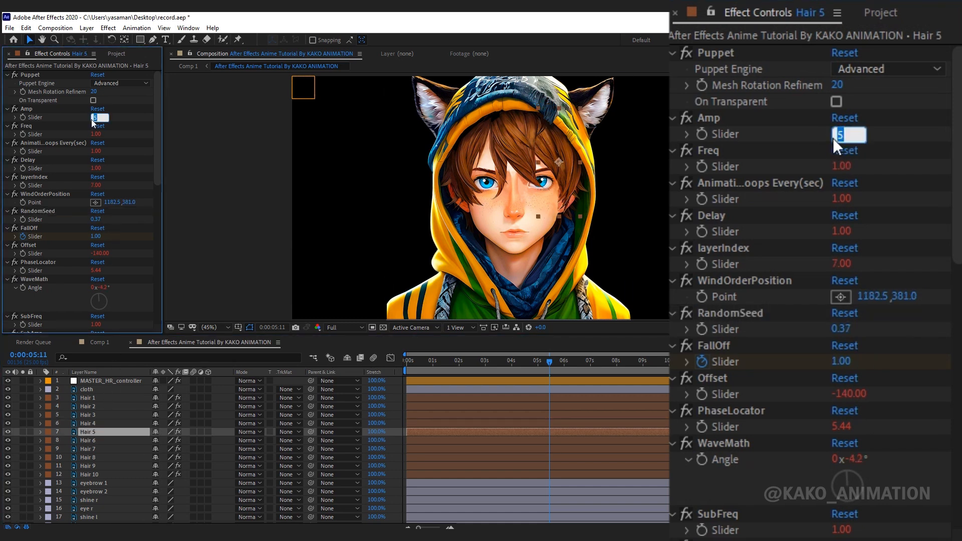
text(3)
key(Return)
click(95, 169)
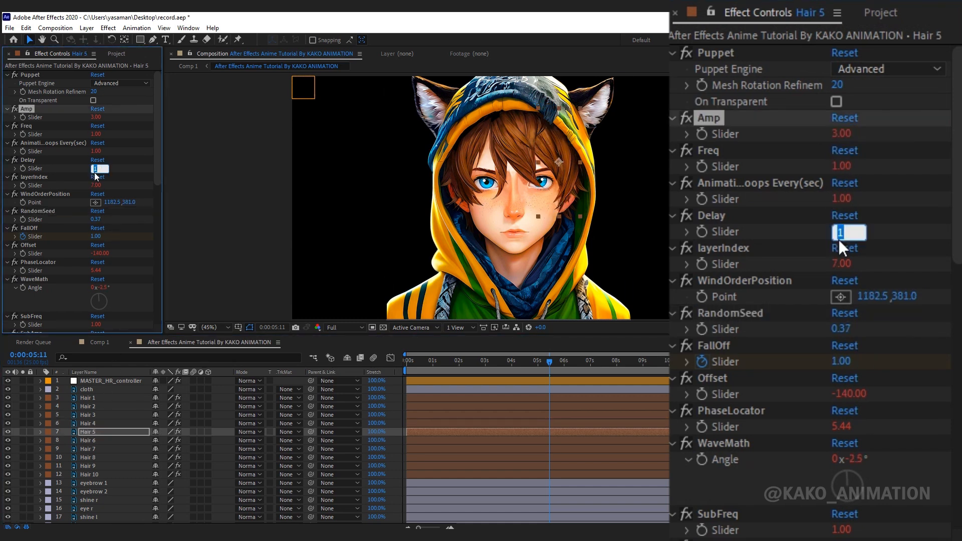
text(2)
key(Return)
click(95, 219)
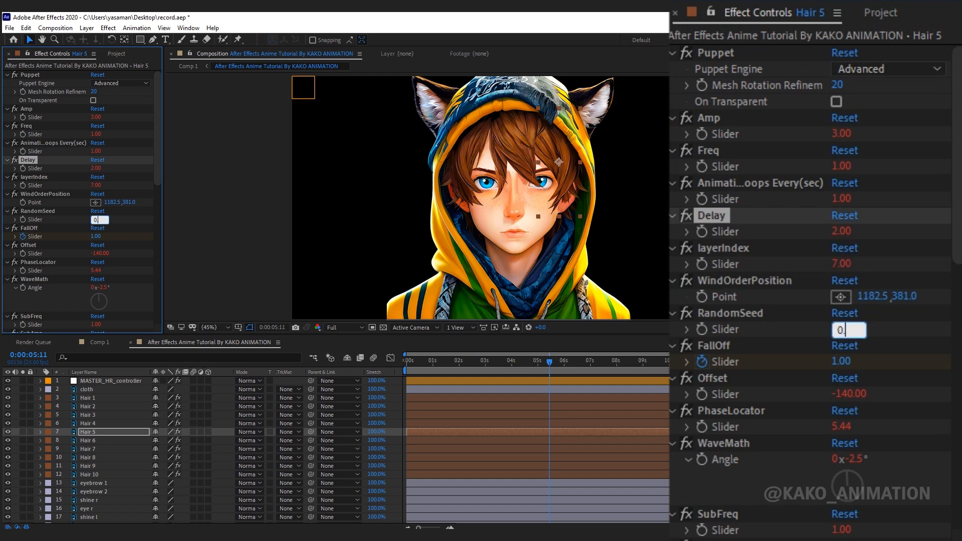
text(0.8)
key(Return)
Set Hair 6's Amp slider to 3 and its RandomSeed slider to 0.4.
click(89, 441)
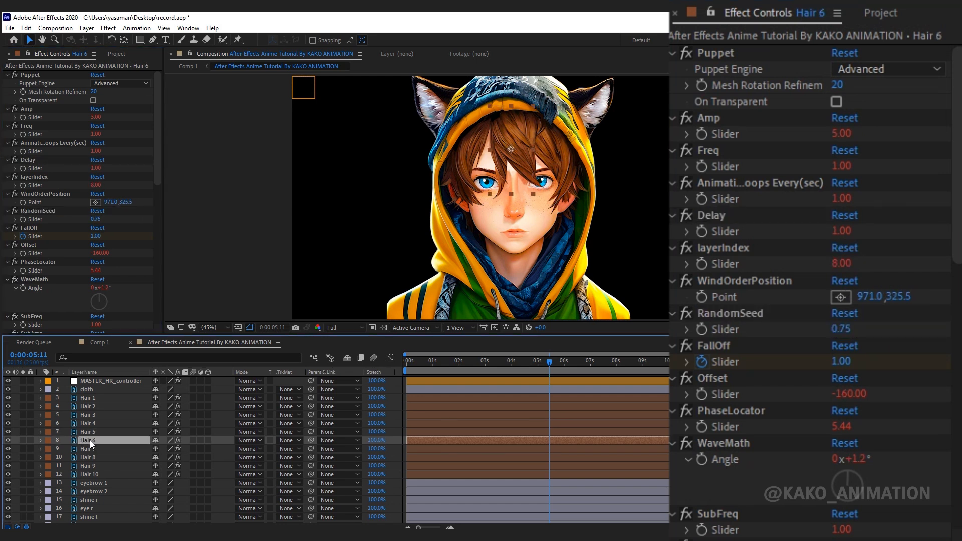
click(96, 117)
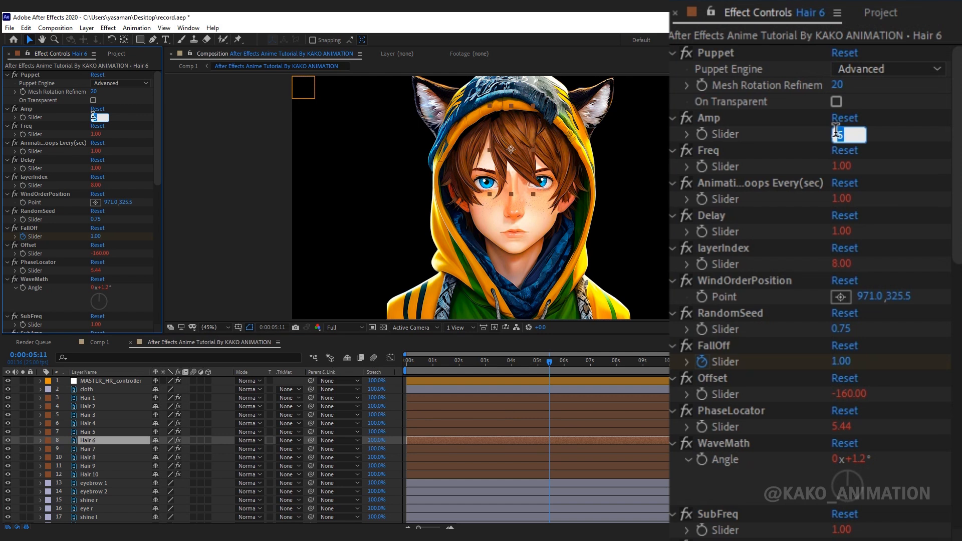
text(3)
key(Return)
click(95, 219)
text(0.4)
key(Return)
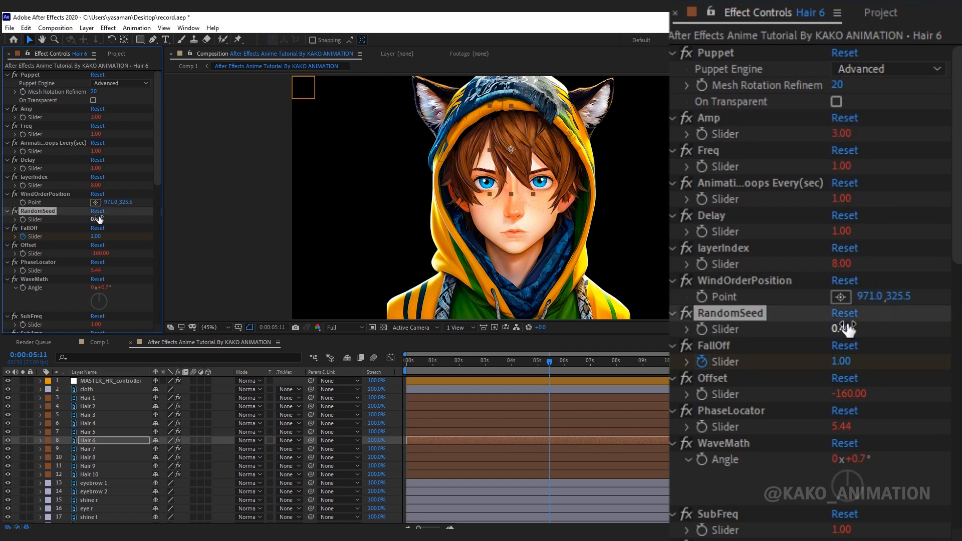
Set Hair 7's RandomSeed slider to 0.90.
click(89, 449)
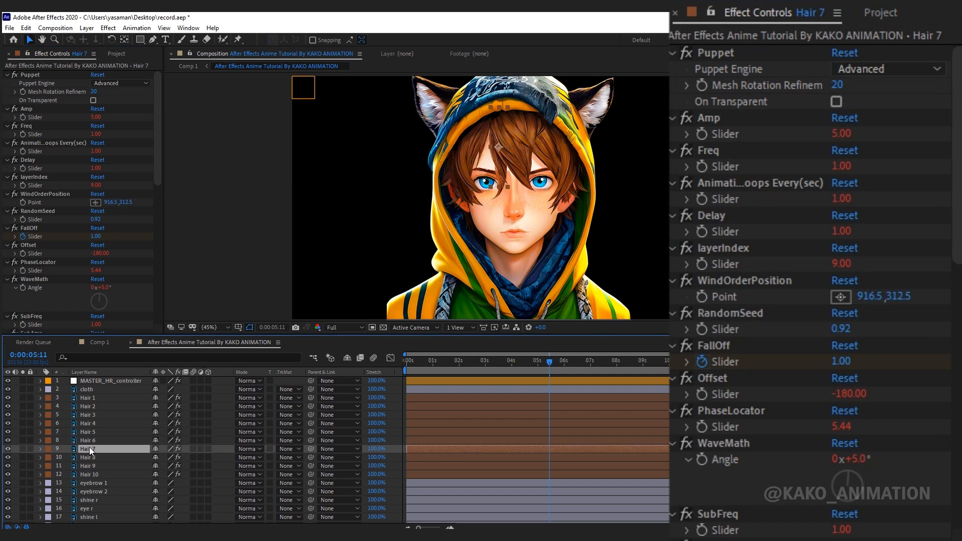
click(94, 220)
text(0.9)
key(Return)
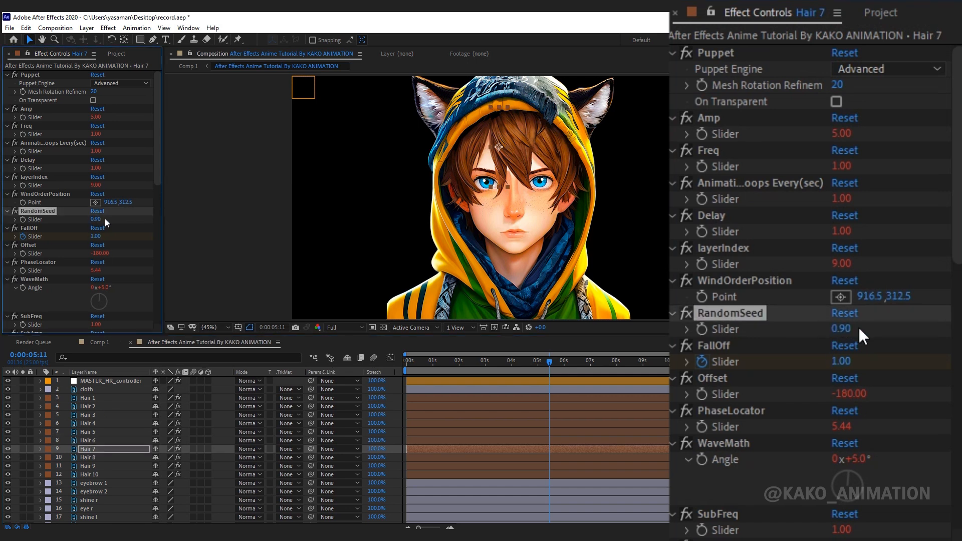
Set Hair 8's Amp slider to 3 and its RandomSeed slider to 0.90.
click(95, 457)
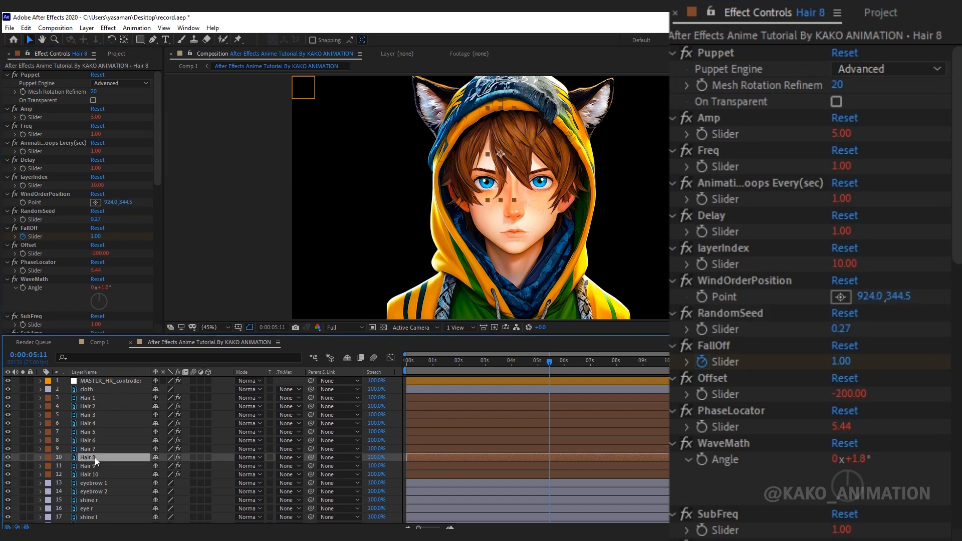
click(94, 117)
text(3)
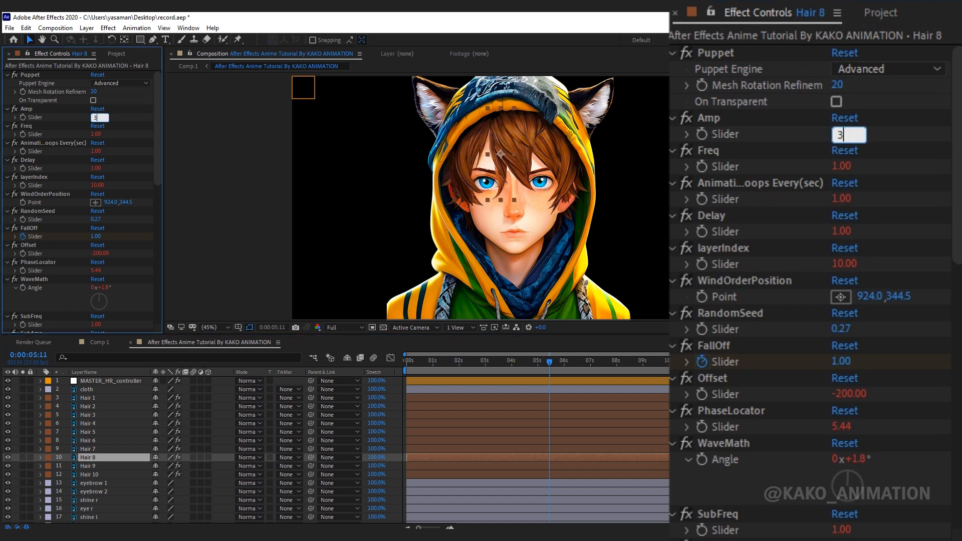
key(Return)
click(96, 220)
text(0.5)
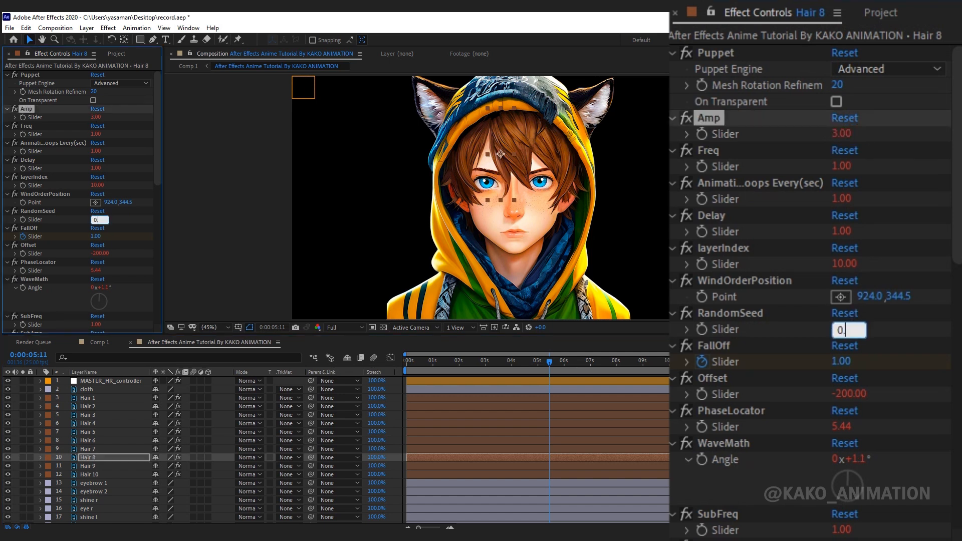
key(Return)
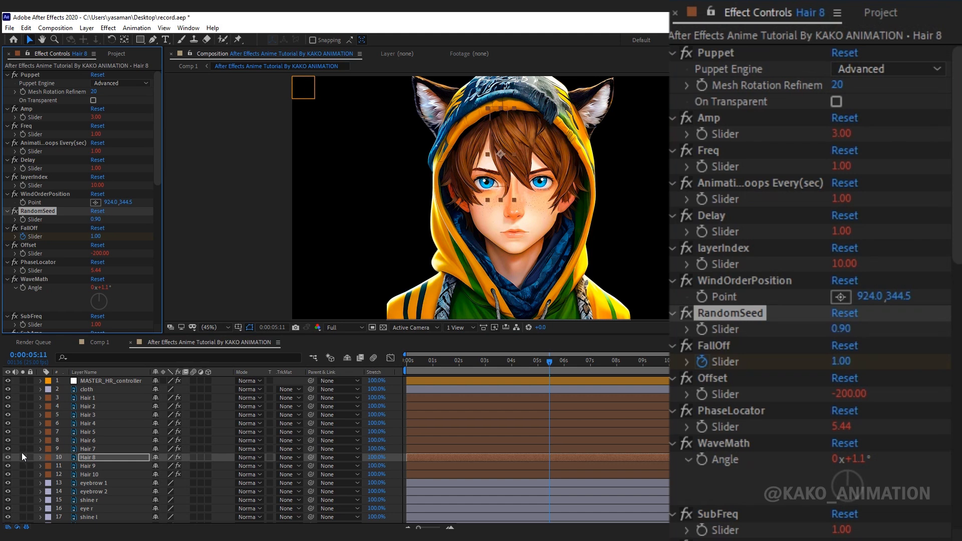
Solo Hair 7 and Hair 8, play back their motion, and turn the solo off again.
drag(22, 453, 23, 459)
key(space)
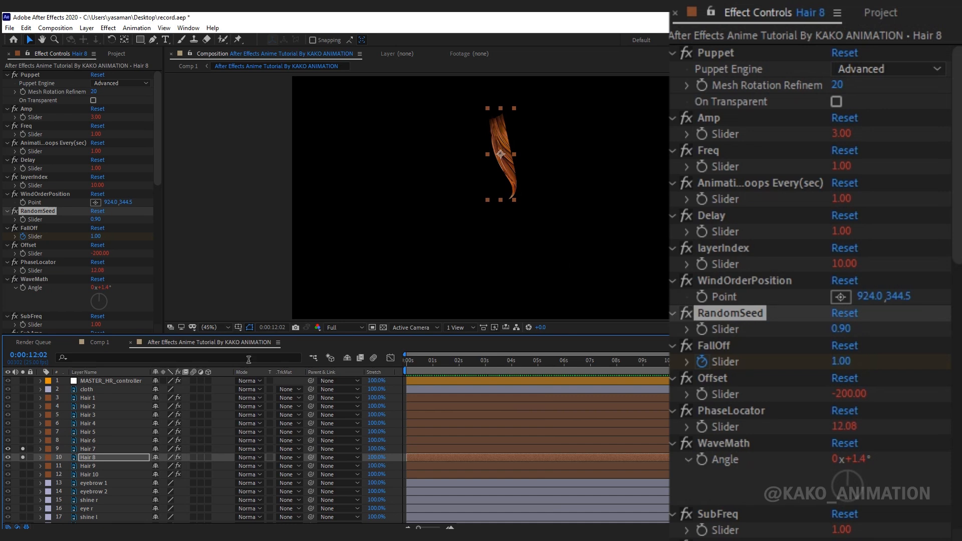
click(22, 457)
Set Hair 9's Amp slider to 2 and its RandomSeed slider to 0.3.
click(88, 466)
click(96, 118)
text(2)
key(Return)
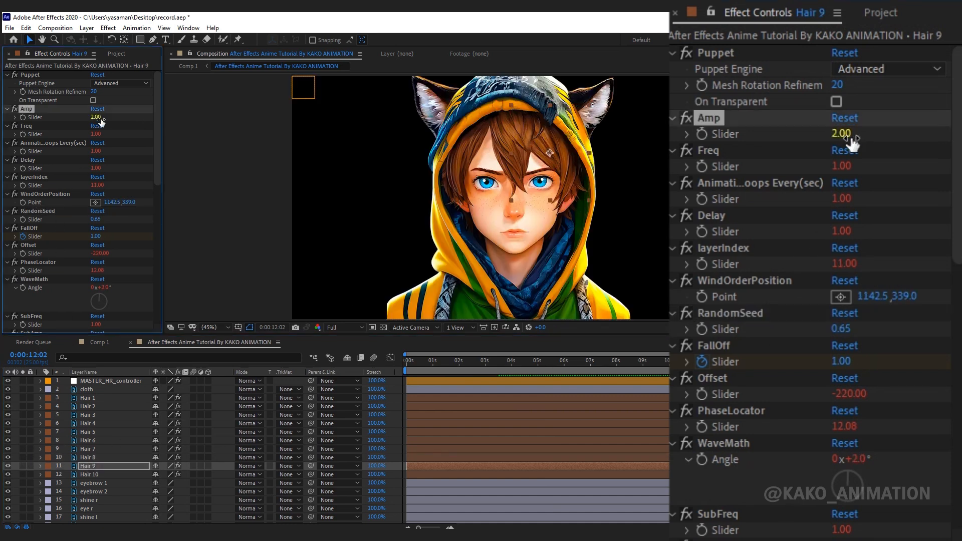
click(95, 219)
text(0.)
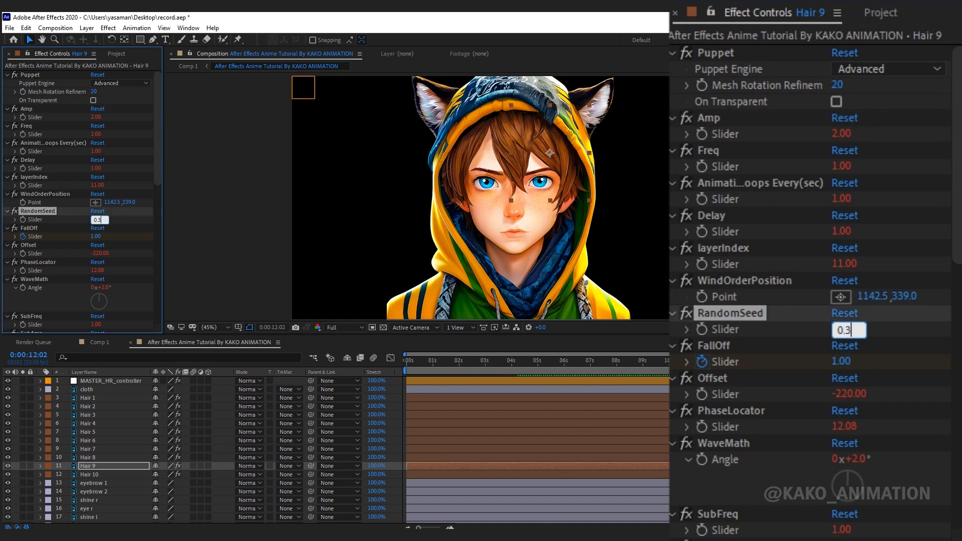
text(3)
key(Return)
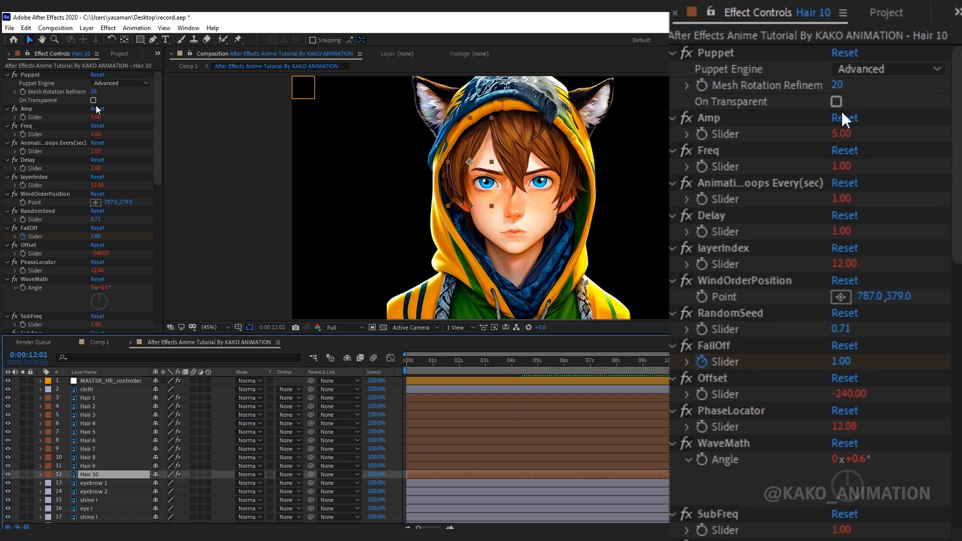
Set Hair 10's Amp slider to 2 and its RandomSeed slider to 0.2.
click(95, 120)
text(2)
key(Return)
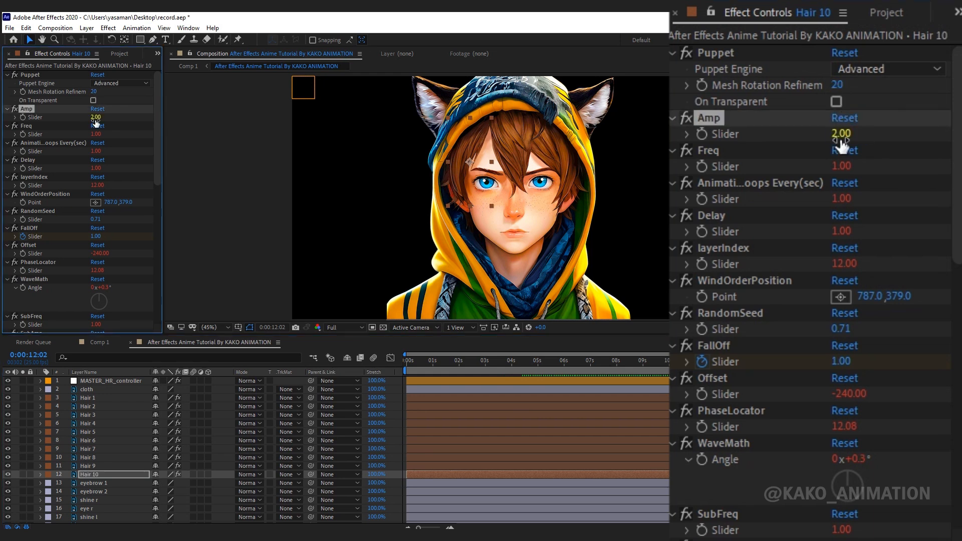
click(95, 219)
text(0.2)
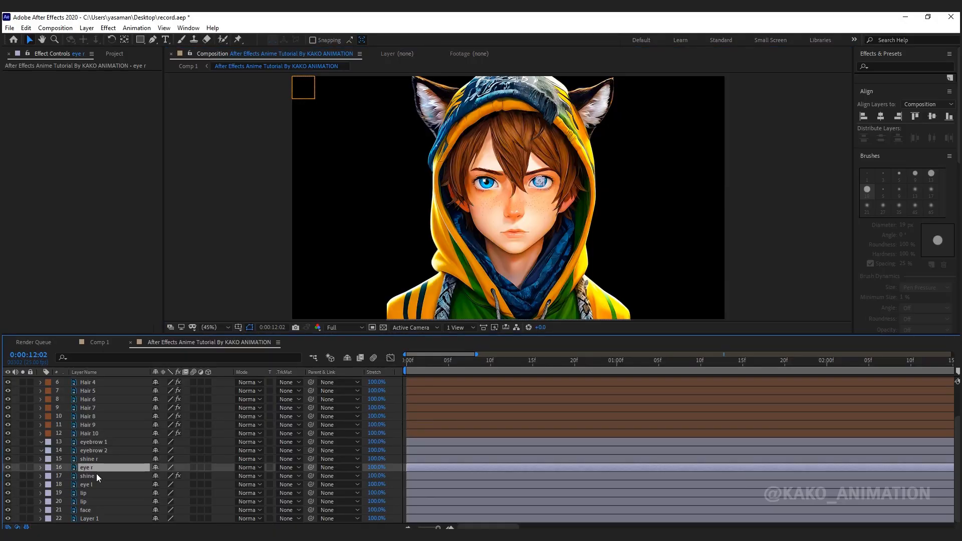
Give the eye r and eye l layers a teal label color.
ctrl+click(94, 484)
click(51, 467)
click(70, 465)
Add a Scale keyframe to both the eye r and eye l layers at 0:00:00:05.
key(s)
key(slash)
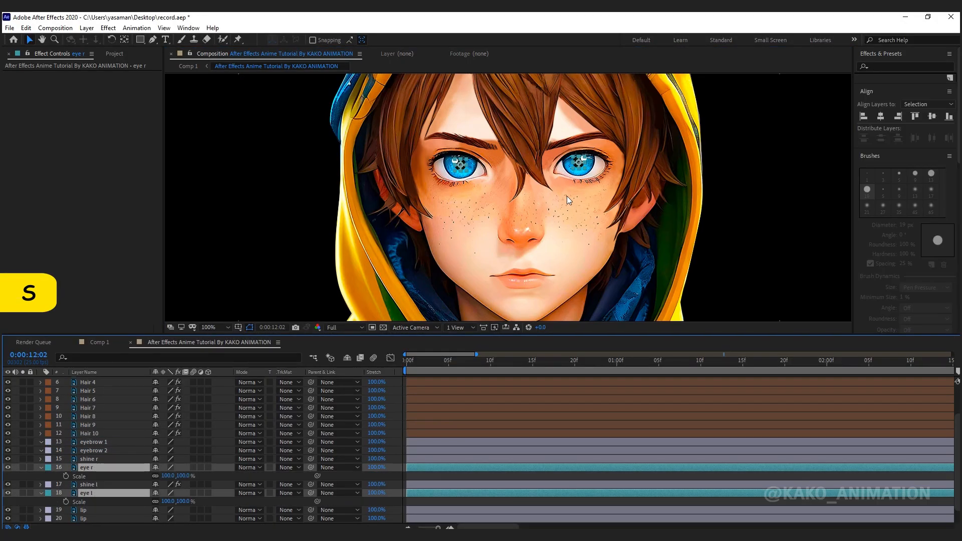
drag(406, 370, 449, 372)
click(67, 476)
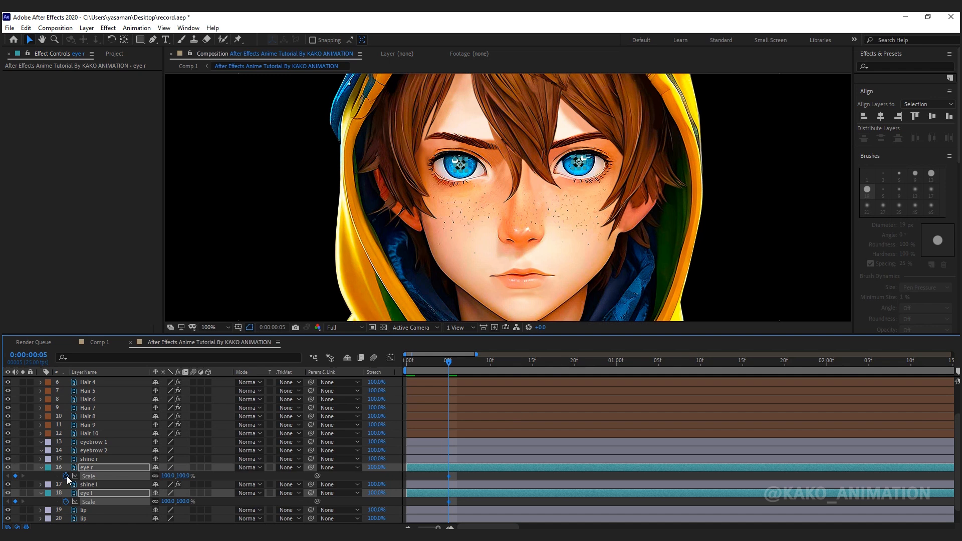
Set the Scale of eye r and eye l to 150% at 0:00:00:17 and scrub the pupil animation.
key(shift+Page_Down)
key(Page_Down)
key(Page_Down)
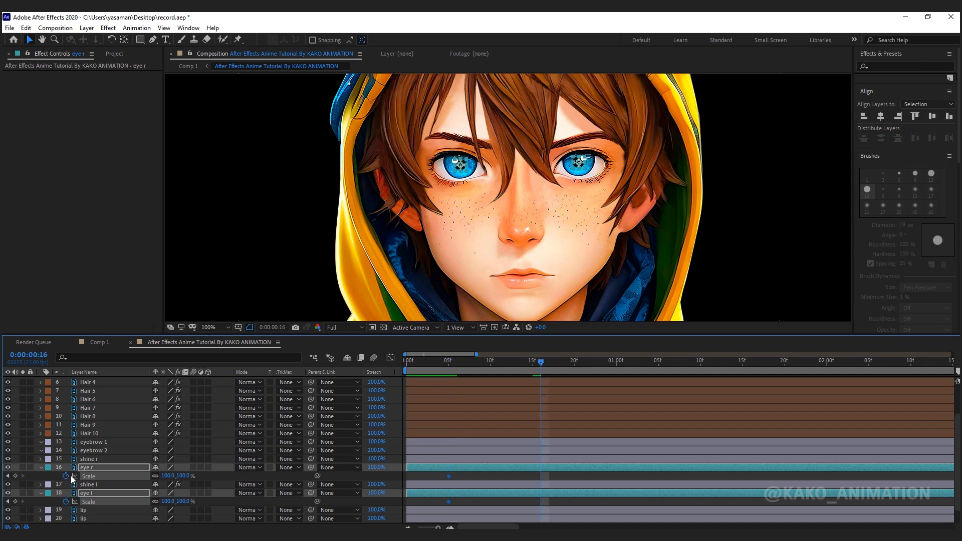
click(168, 476)
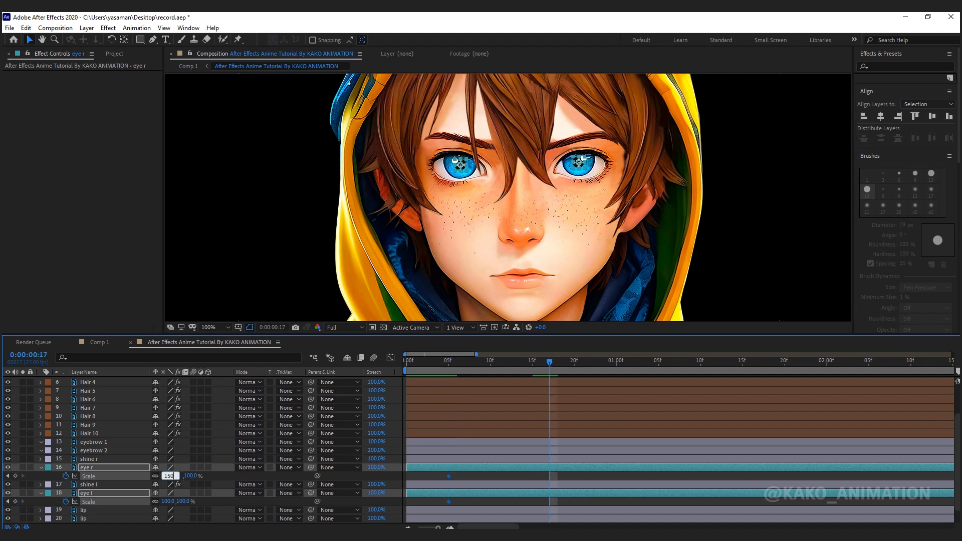
key(Return)
click(216, 479)
mouse_move(549, 361)
mouse_down()
mouse_move(465, 372)
mouse_move(546, 380)
mouse_up()
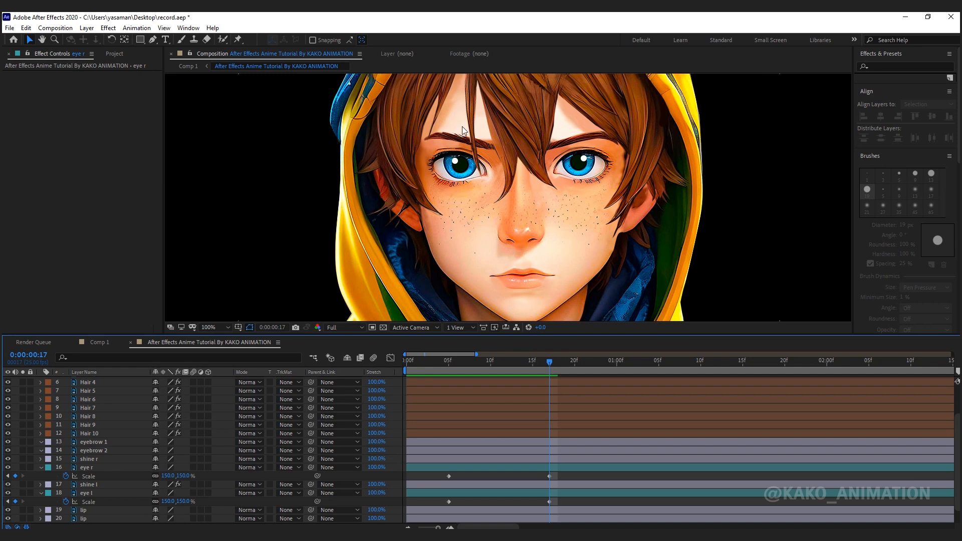
Give the eyebrow 1 and eyebrow 2 layers a dark green label color and solo them.
click(103, 450)
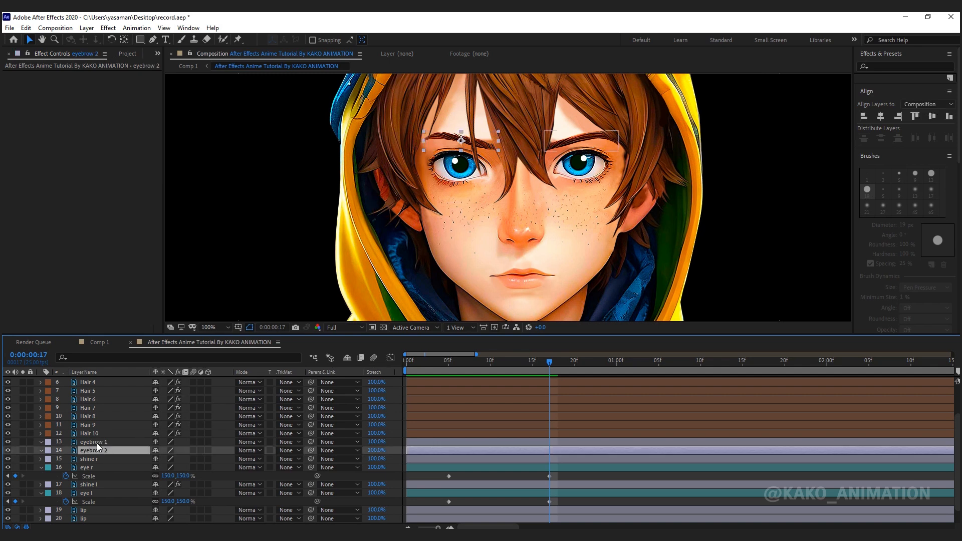
shift+click(97, 442)
click(48, 443)
click(80, 439)
click(23, 442)
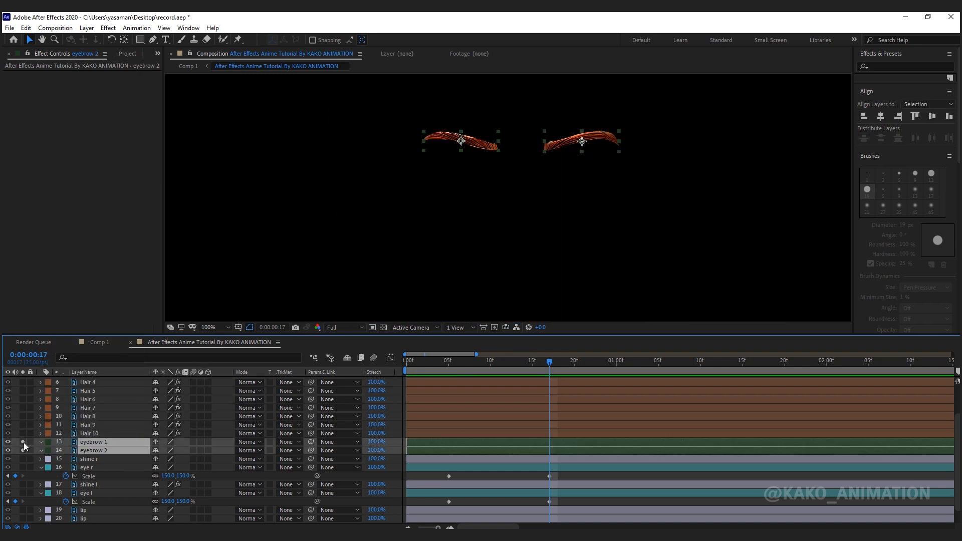
click(376, 474)
Place three puppet pins along each eyebrow, on the inner end, middle and outer end of eyebrow 1 and eyebrow 2.
click(238, 40)
click(121, 441)
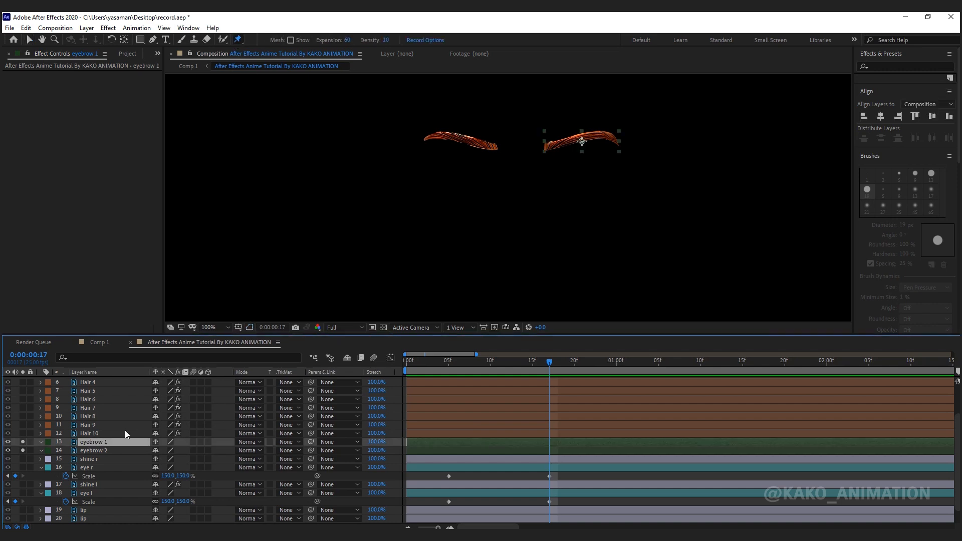
click(549, 145)
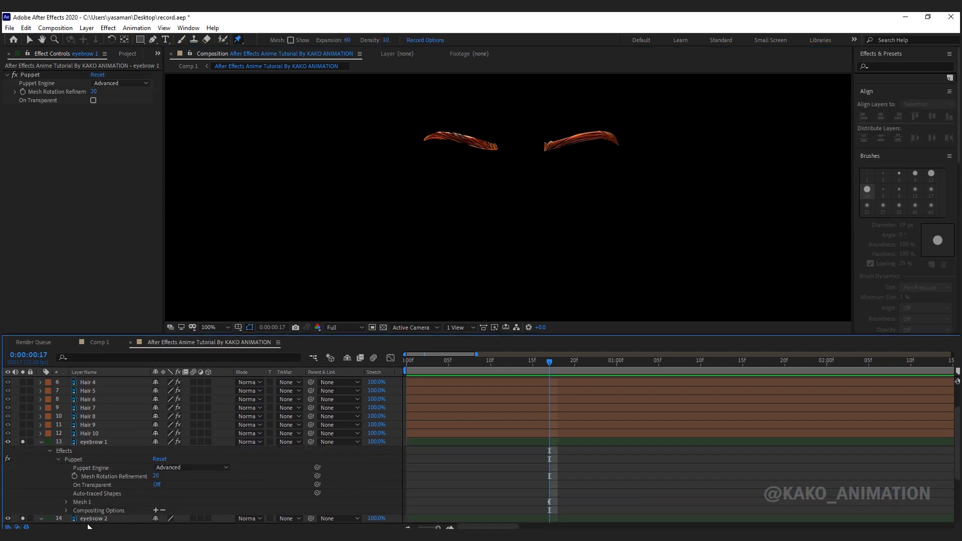
click(127, 518)
click(492, 146)
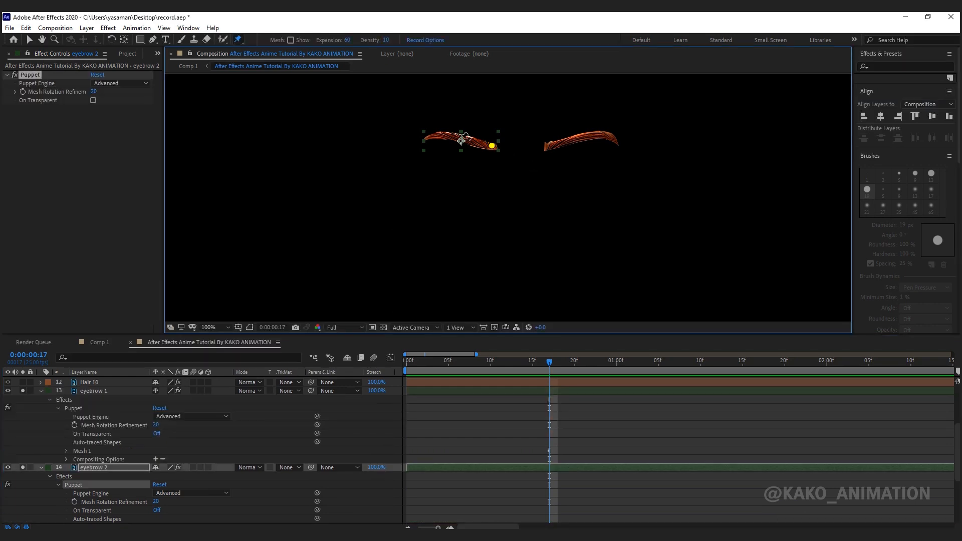
Reveal the puppet pin keyframes of both eyebrow layers and turn their solo off.
click(131, 468)
ctrl+click(103, 392)
key(u)
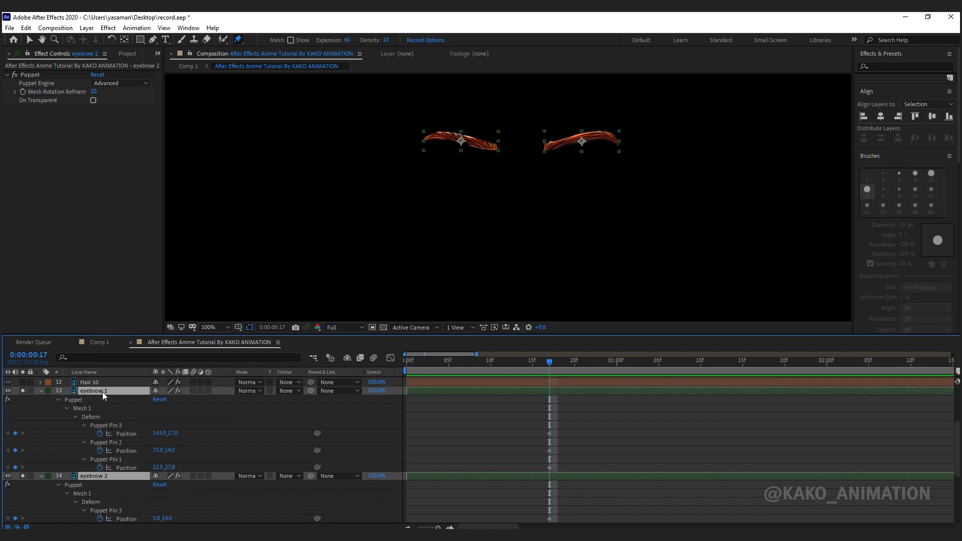
click(23, 389)
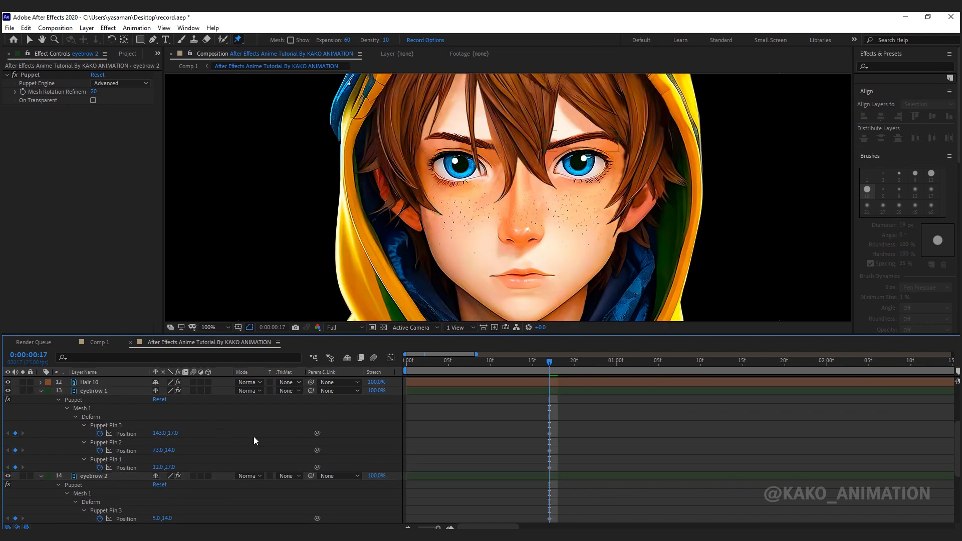
Move all puppet pin keyframes of eyebrow 1 and eyebrow 2 to 0:00:00:05.
drag(956, 453, 956, 503)
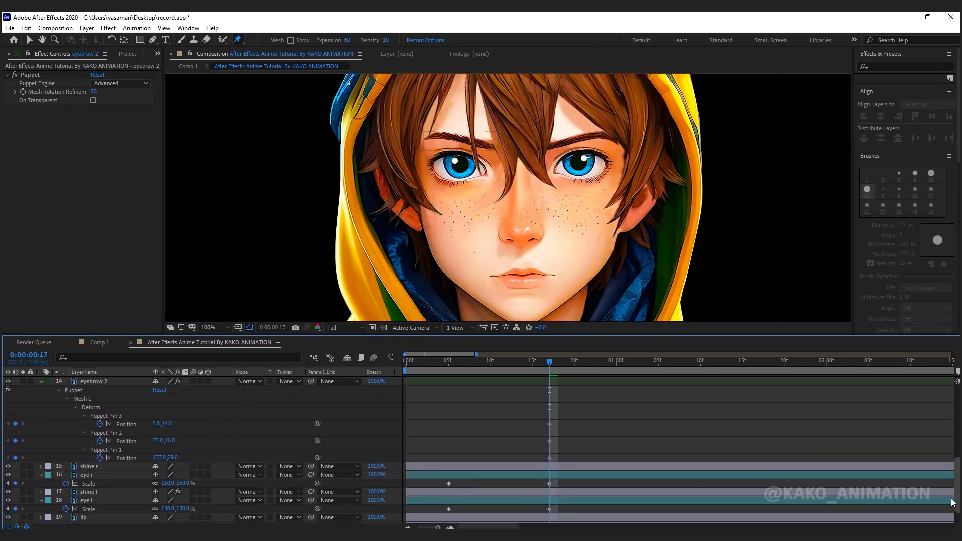
drag(565, 459, 513, 370)
drag(957, 428, 960, 504)
drag(549, 446, 447, 448)
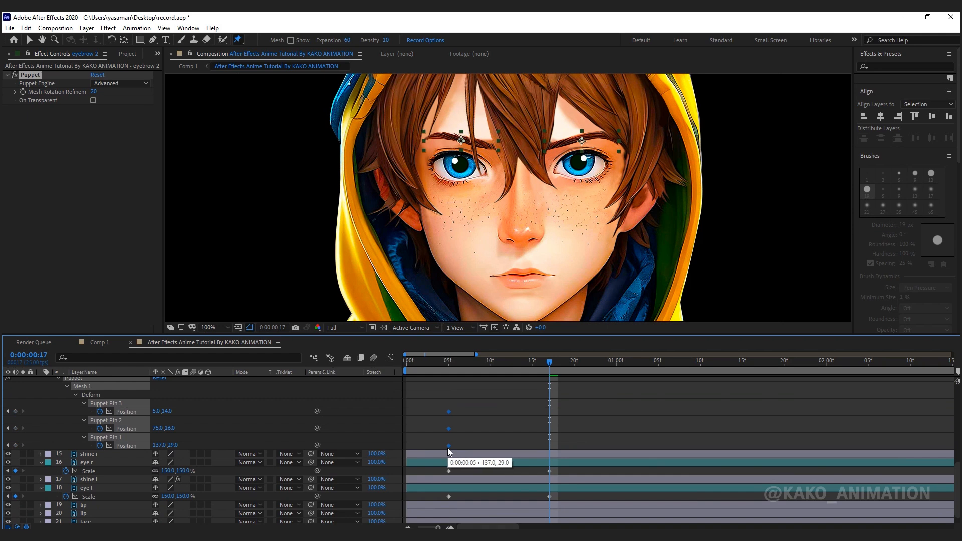
key(F2)
click(947, 452)
At 0:00:00:17, raise eyebrow 1's three puppet pins slightly, moving the middle pin to about 72, 6.5.
drag(958, 506, 957, 443)
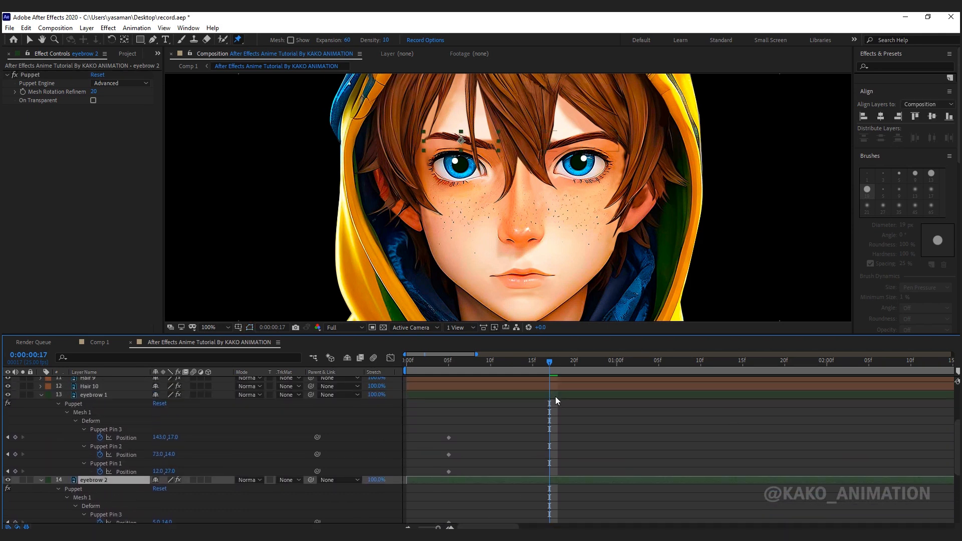
click(562, 395)
click(94, 422)
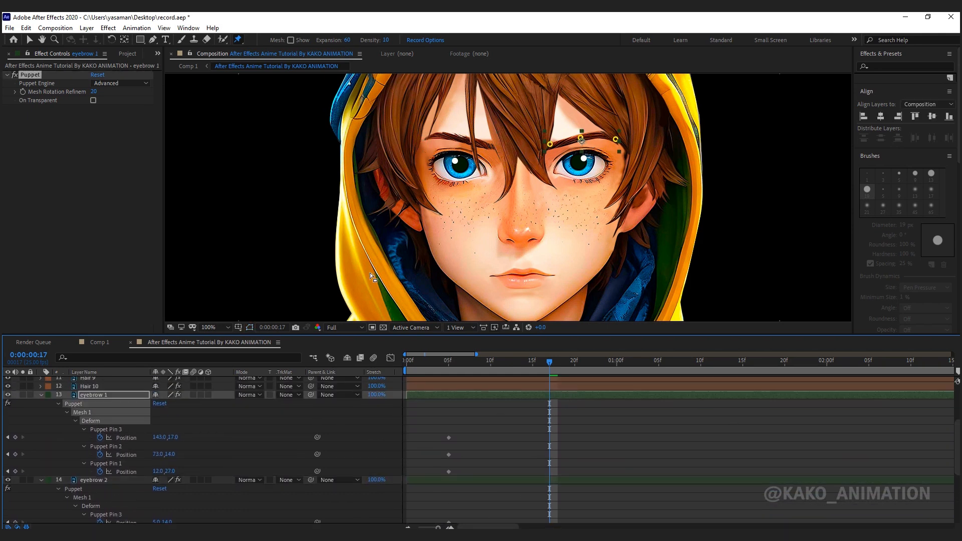
click(29, 39)
scroll(619, 187, up, 1)
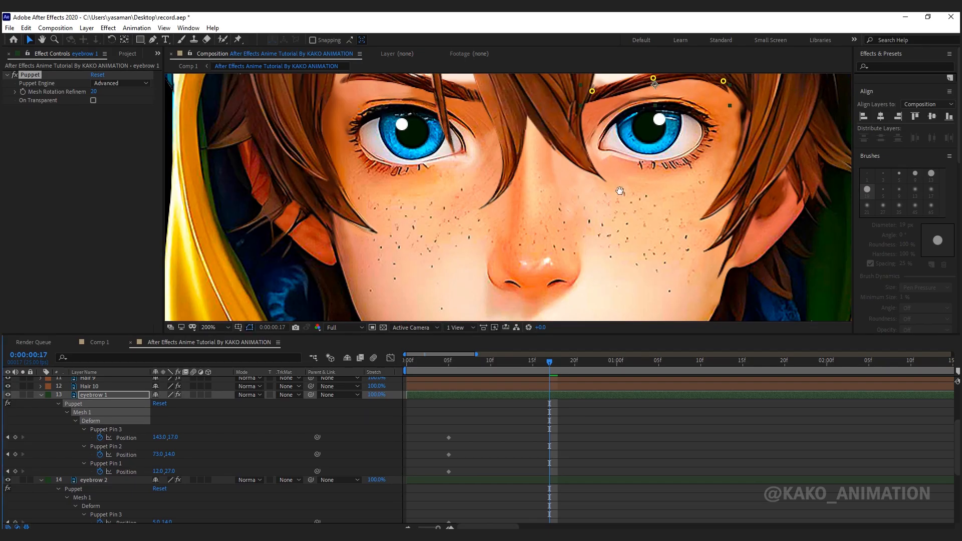
drag(620, 190, 547, 283)
drag(578, 188, 577, 185)
drag(639, 176, 638, 168)
drag(711, 180, 710, 178)
Scrub eyebrow 1's motion and raise its inner pin at 0:00:00:17 to about 11.5, 21.
click(467, 371)
drag(467, 370, 447, 375)
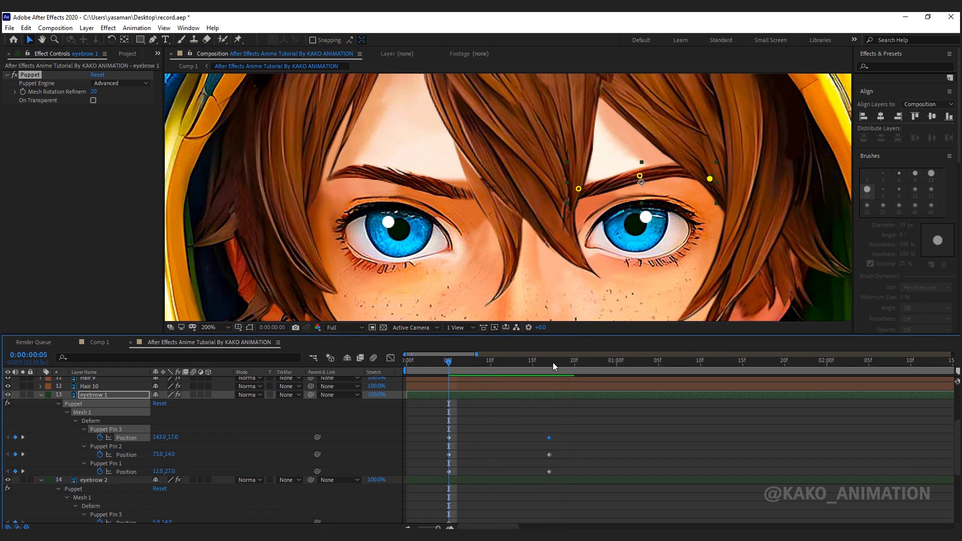
click(553, 366)
click(579, 183)
drag(570, 362, 550, 370)
Raise eyebrow 2's three puppet pins slightly at 0:00:00:17 to match the other eyebrow and play back the motion.
drag(957, 444, 958, 471)
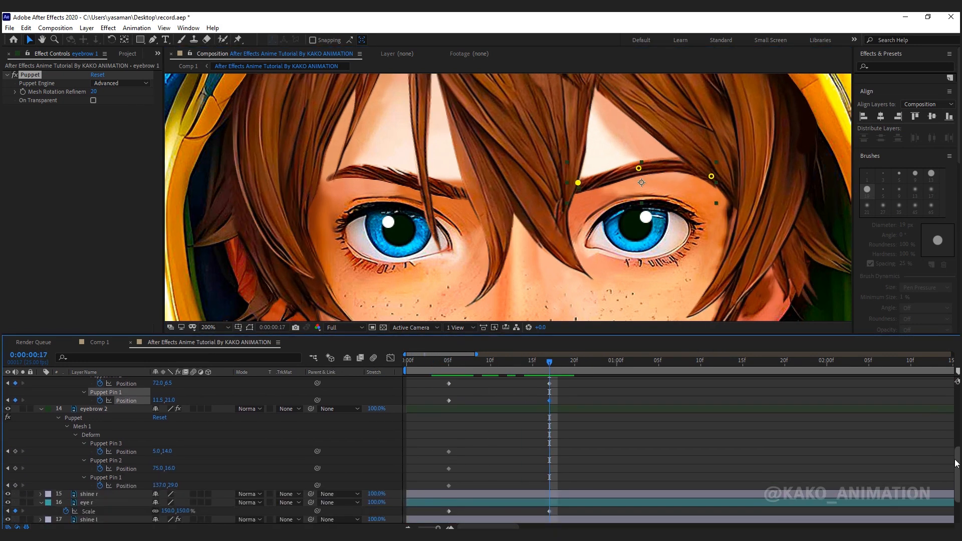
click(134, 438)
drag(462, 192, 463, 187)
drag(401, 180, 403, 172)
drag(331, 177, 332, 174)
drag(400, 174, 401, 172)
drag(465, 189, 465, 187)
drag(545, 365, 437, 389)
key(space)
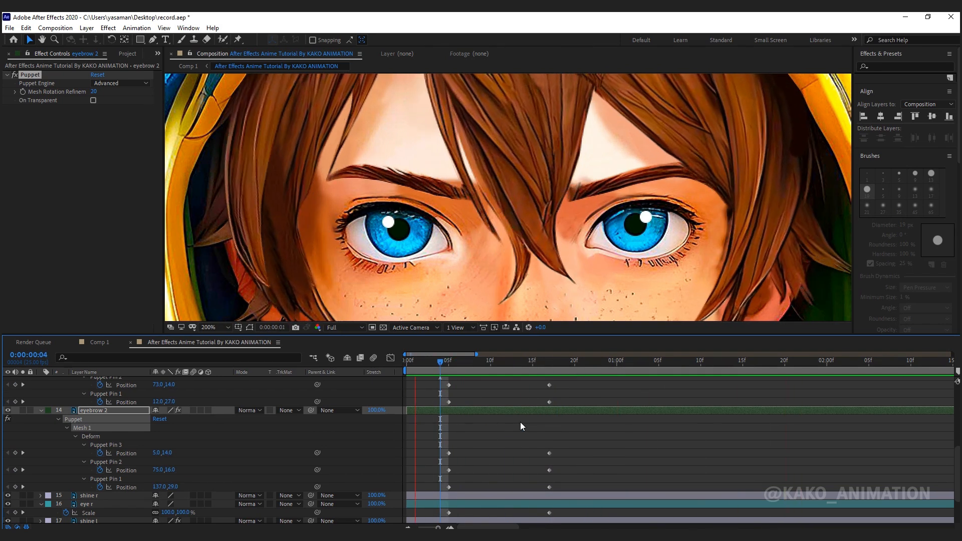
Add a 1920 x 1080 solid in dark royal blue sampled from the character's scarf and place it beneath the character layers.
key(space)
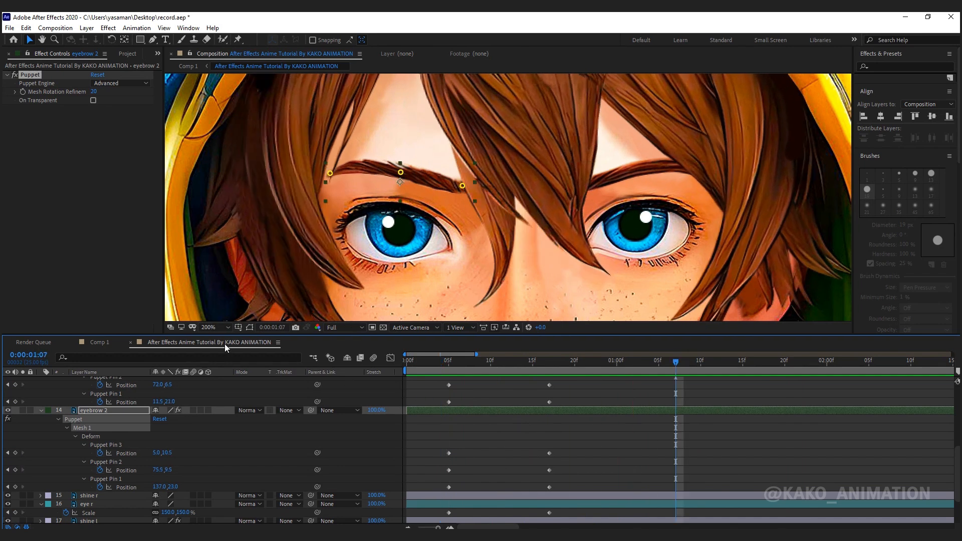
key(shift+slash)
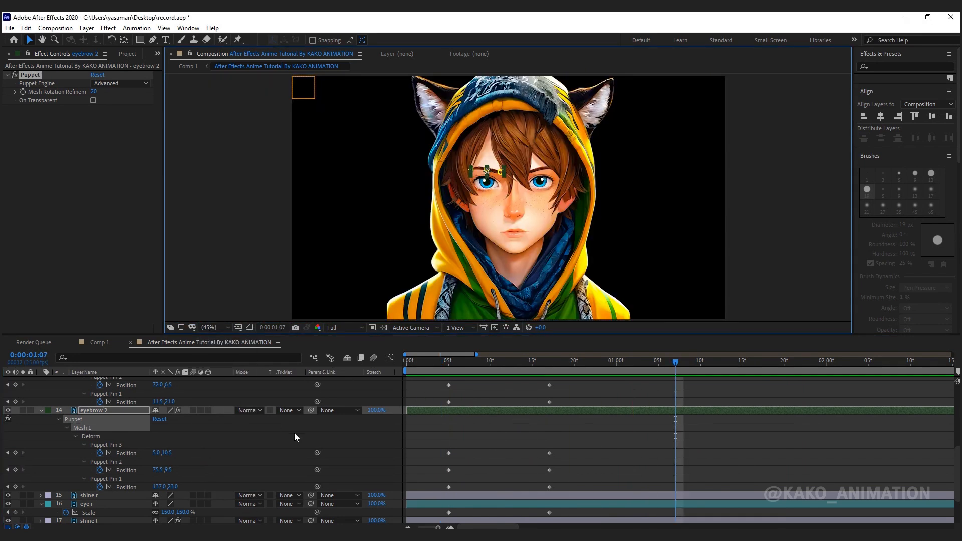
click(368, 446)
drag(957, 490, 954, 497)
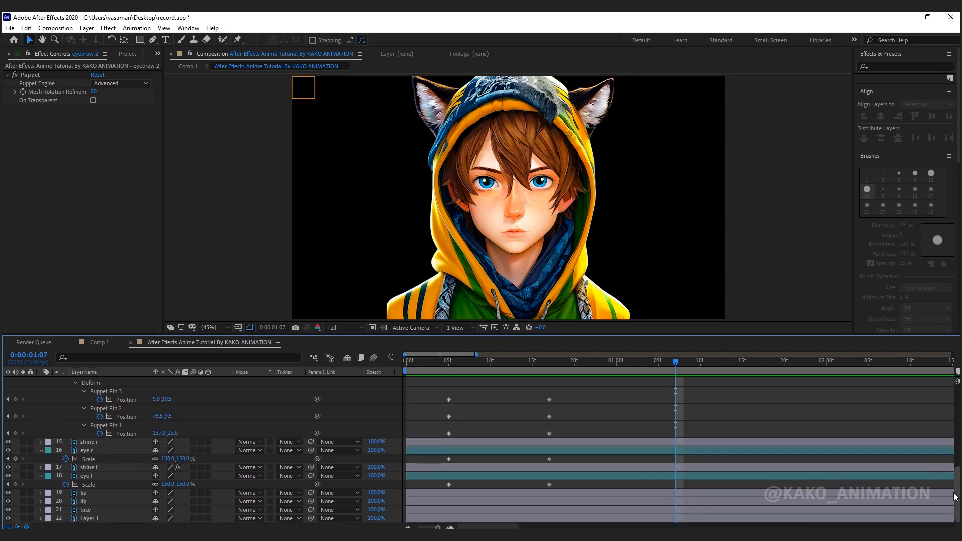
click(89, 518)
right_click(222, 522)
mouse_move(245, 408)
click(359, 431)
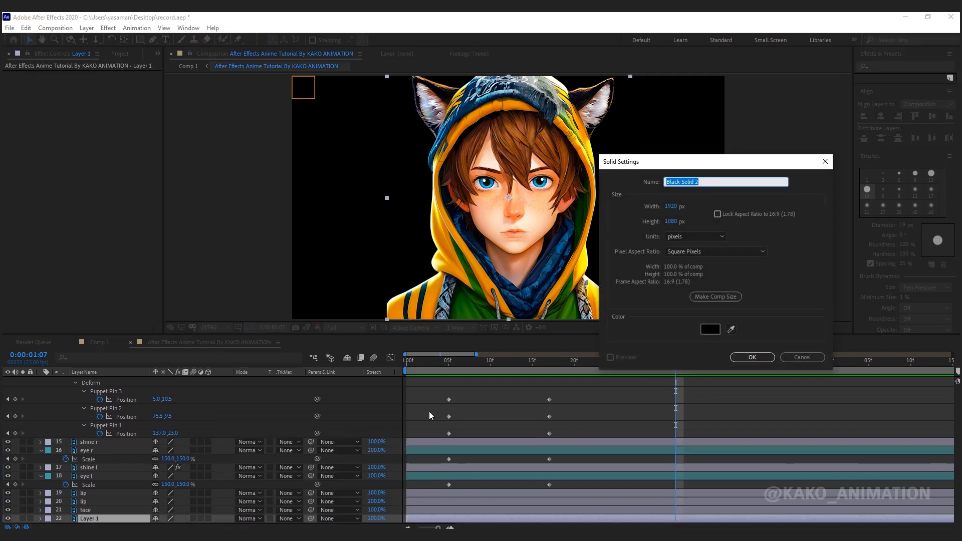
click(731, 329)
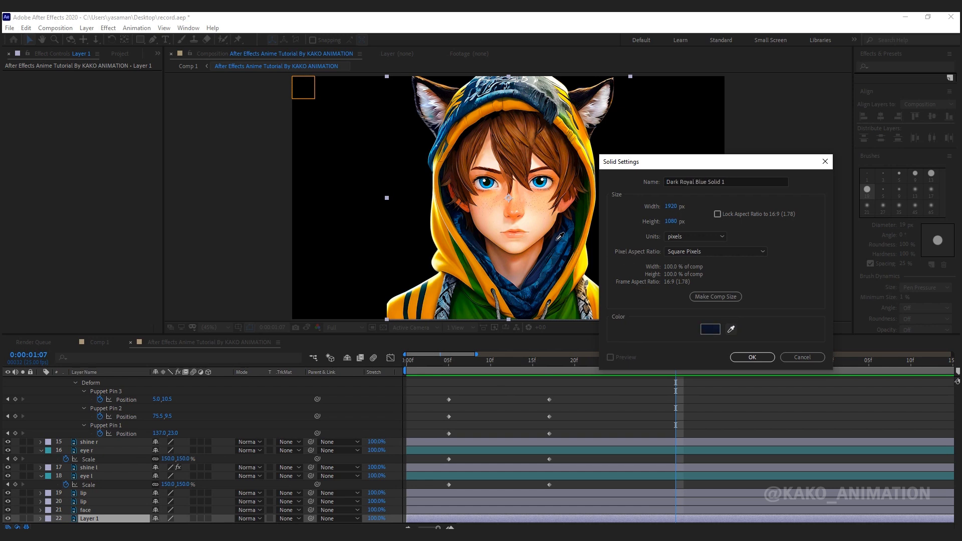
click(745, 357)
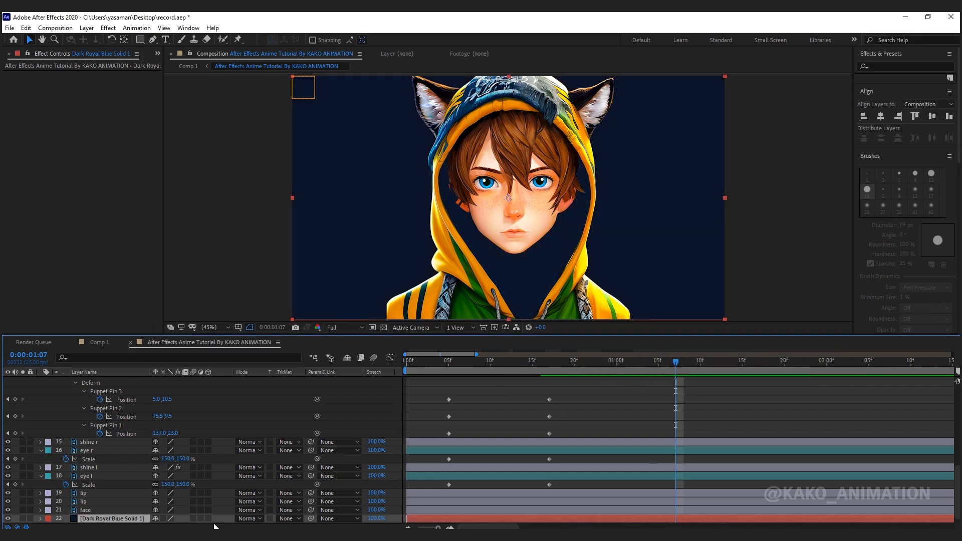
scroll(117, 518, down, 1)
drag(116, 511, 110, 523)
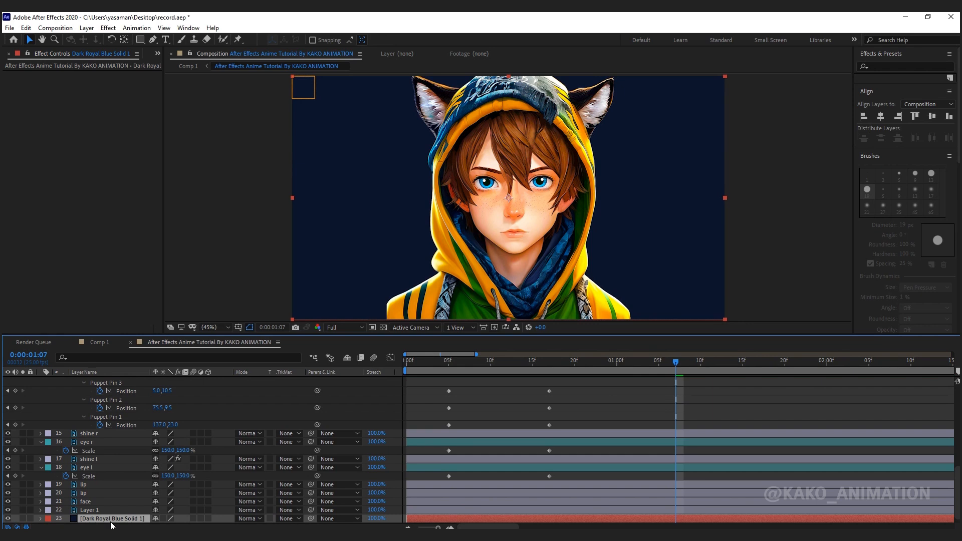
Duplicate the dark royal blue solid and recolour the upper copy bright cyan, about 00EAFF.
click(86, 29)
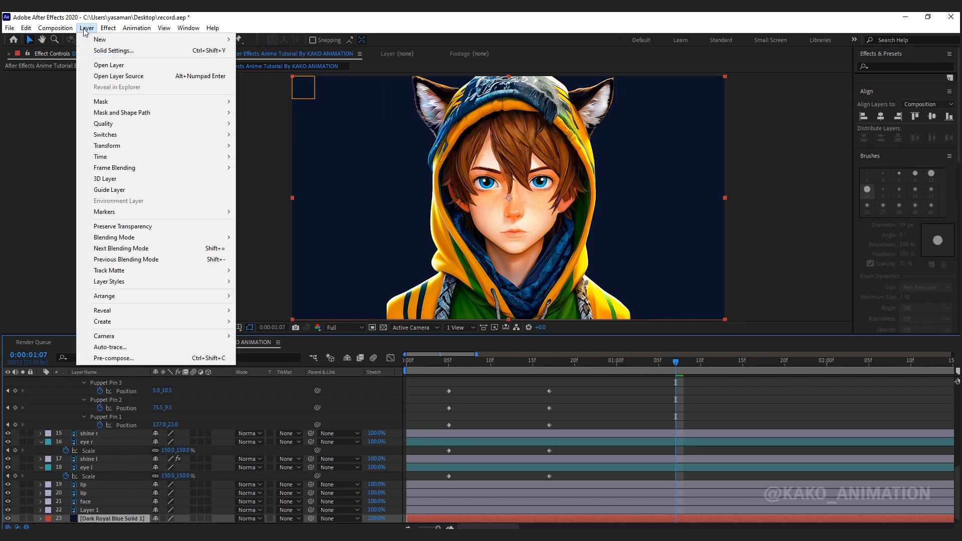
click(118, 50)
click(211, 286)
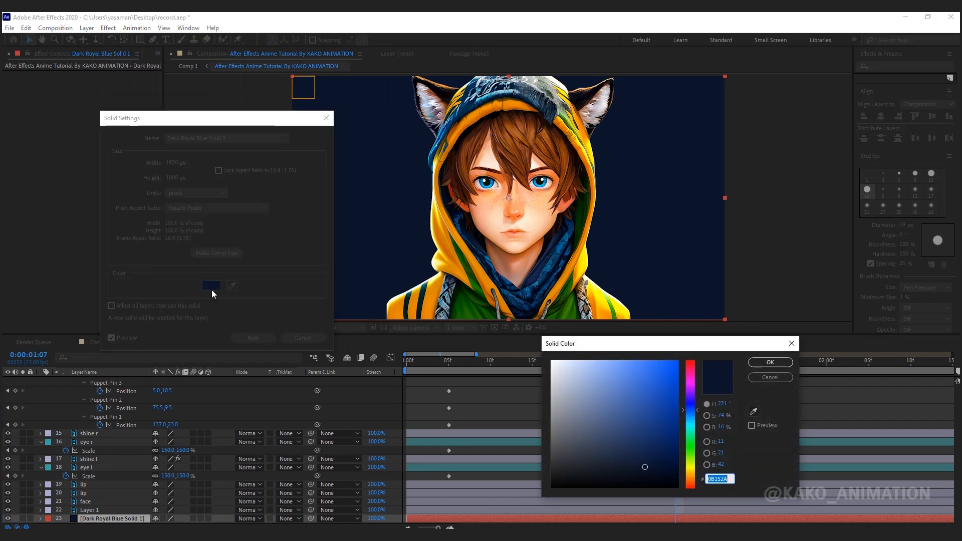
click(692, 423)
drag(671, 372, 682, 355)
click(771, 363)
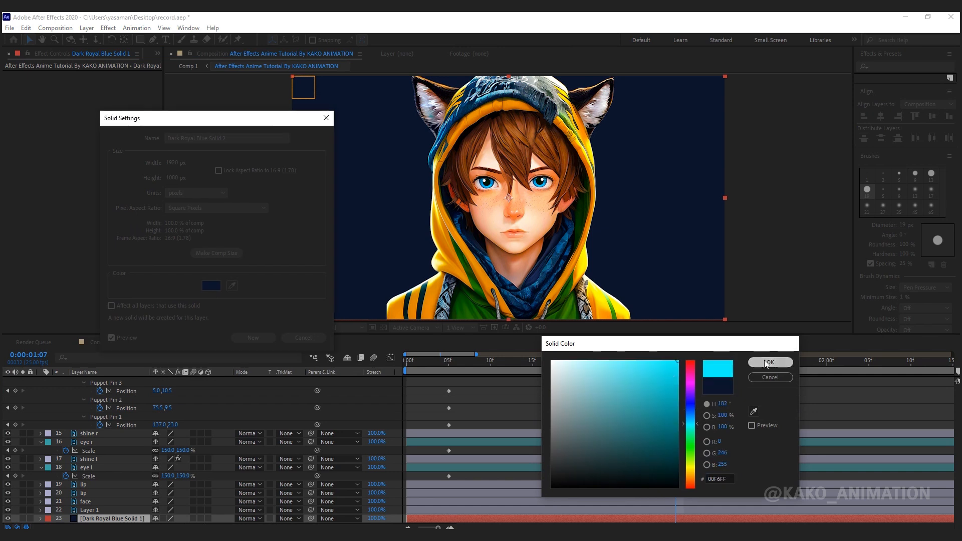
click(211, 287)
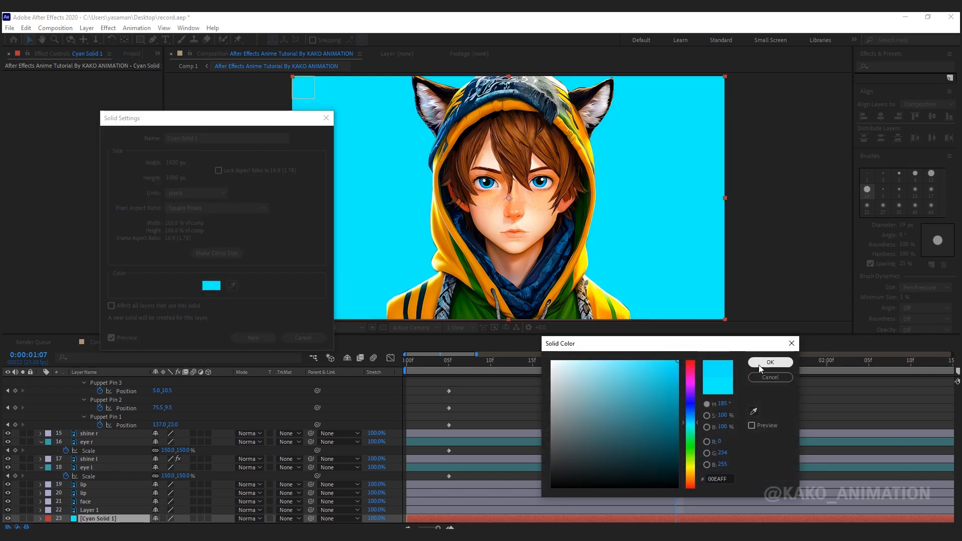
click(763, 365)
click(263, 338)
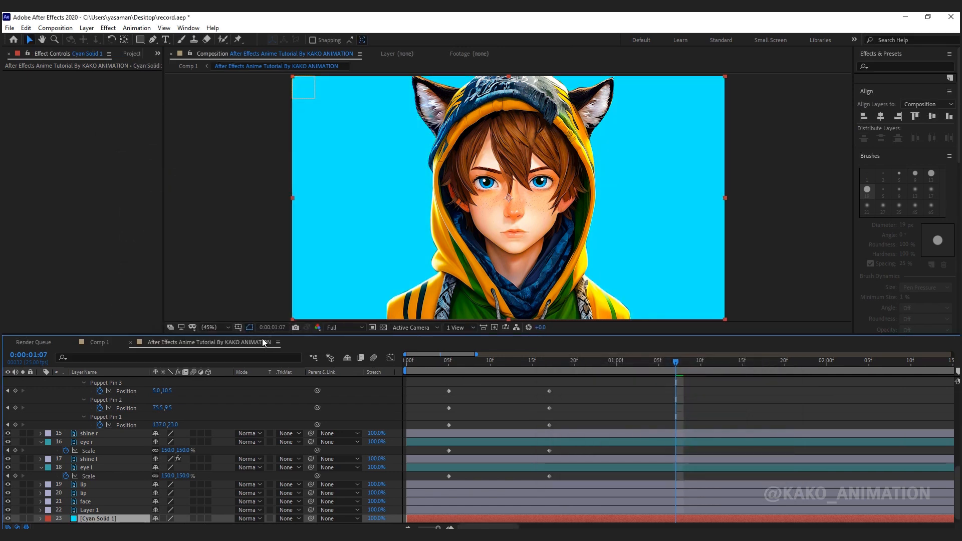
Draw a large circular mask behind the character on the cyan solid and set its feather to 550 pixels.
drag(139, 39, 182, 60)
drag(386, 102, 630, 330)
click(57, 519)
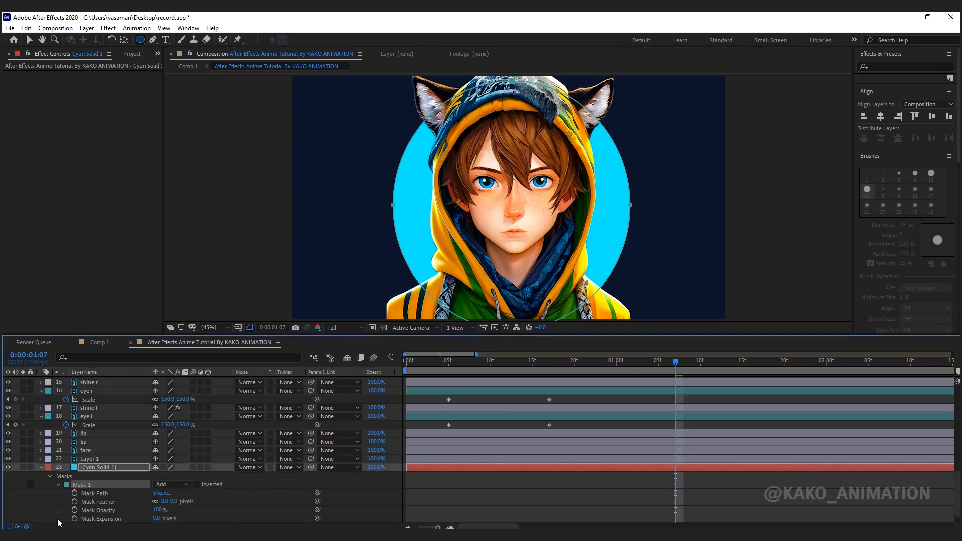
click(166, 502)
text(550)
key(Return)
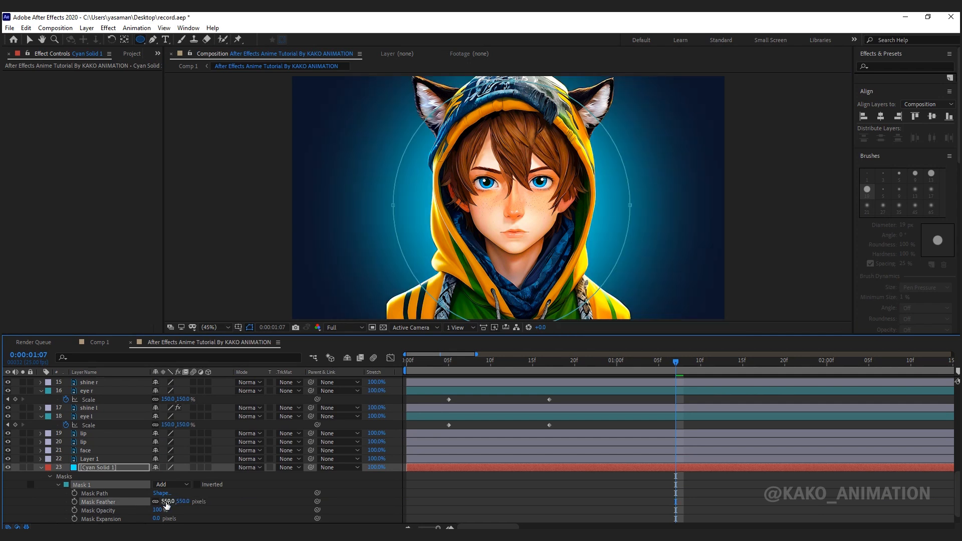
Duplicate the masked cyan solid as a yellow solid sampled from the hood and set its blending mode to Divide.
key(ctrl+d)
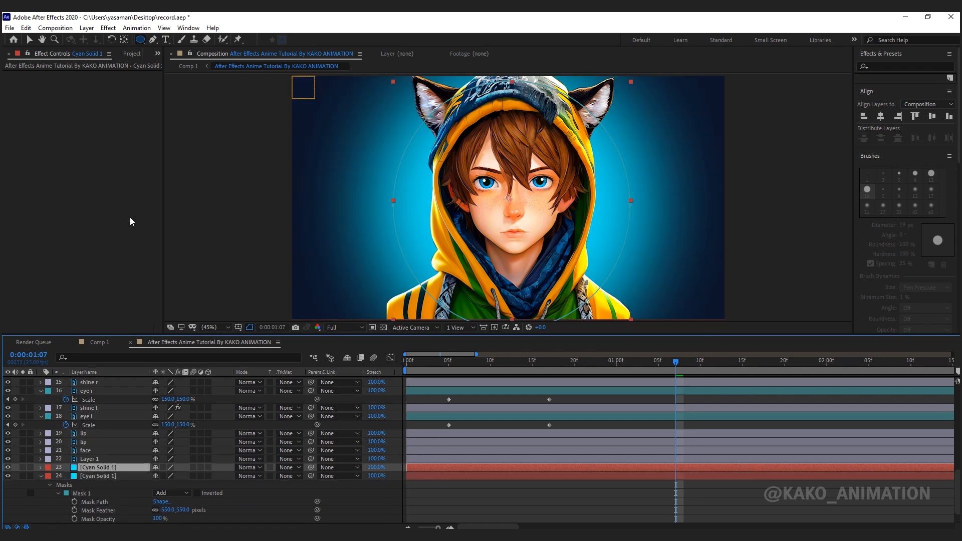
click(87, 28)
click(103, 49)
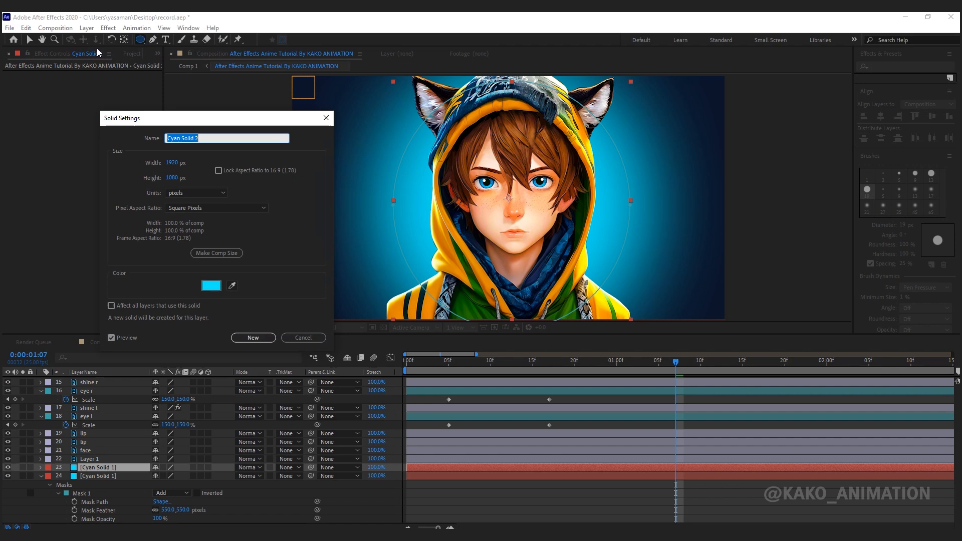
click(232, 287)
click(580, 169)
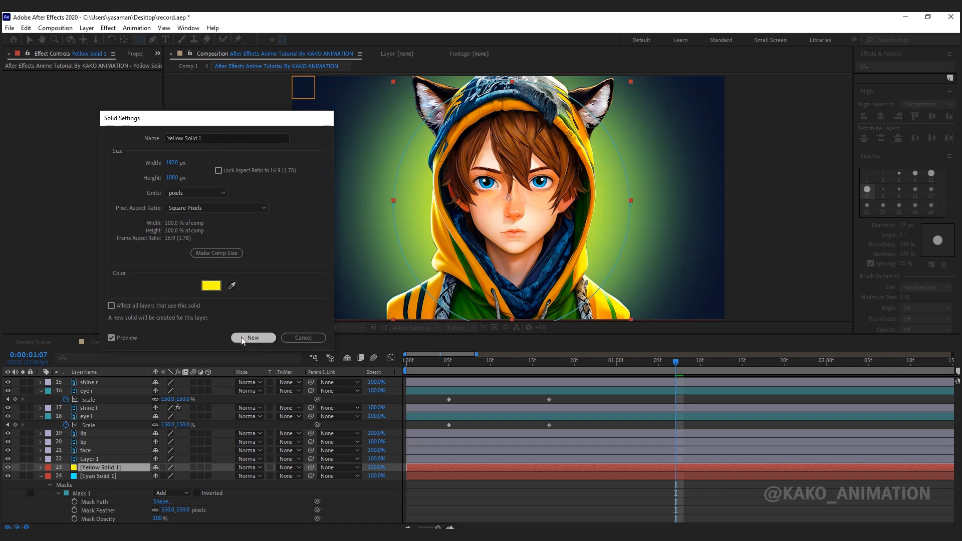
click(243, 340)
click(248, 467)
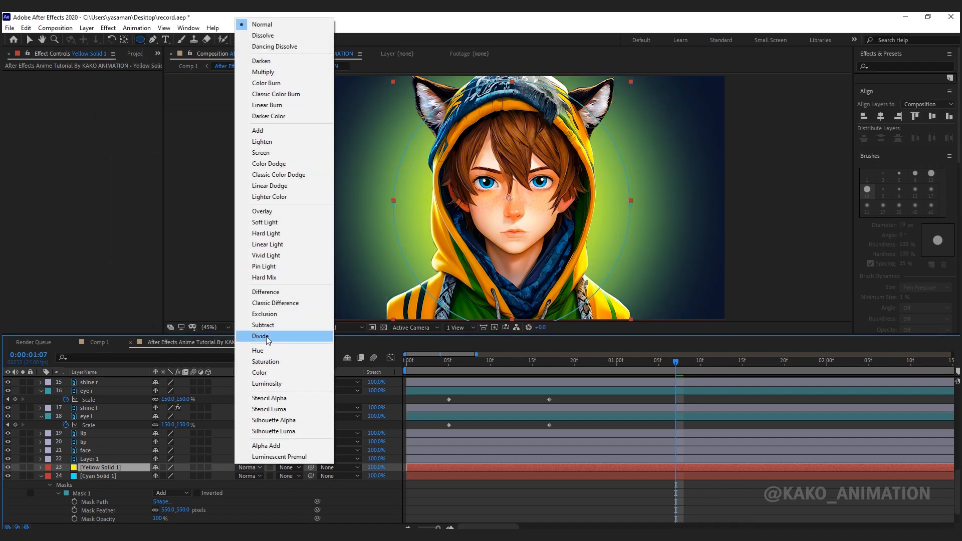
click(268, 338)
Shrink the cyan solid's circular mask from all sides, leaving the yellow solid's mask at its size.
click(92, 475)
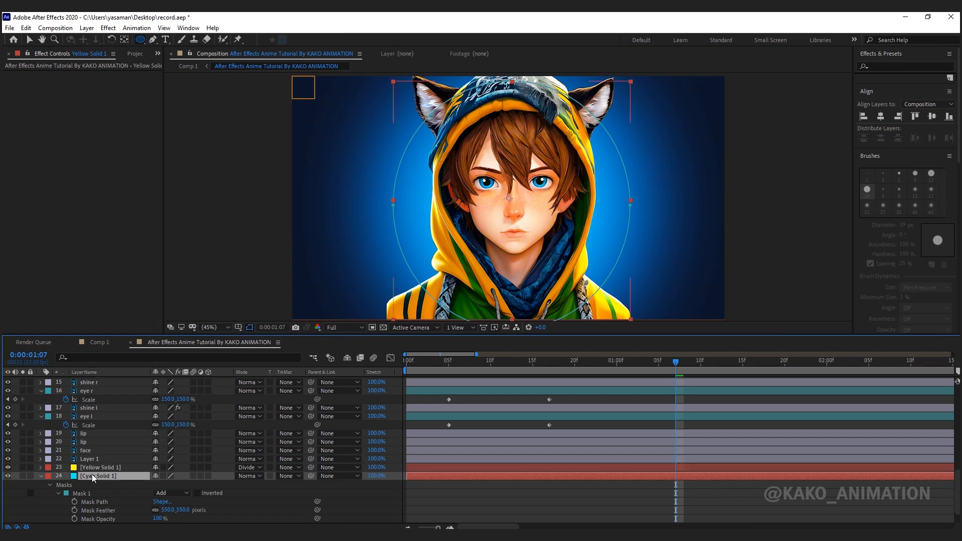
click(29, 39)
double_click(394, 203)
drag(394, 205, 415, 206)
drag(630, 205, 608, 205)
drag(511, 81, 511, 106)
scroll(657, 299, down, 2)
drag(511, 271, 512, 261)
key(Return)
key(period)
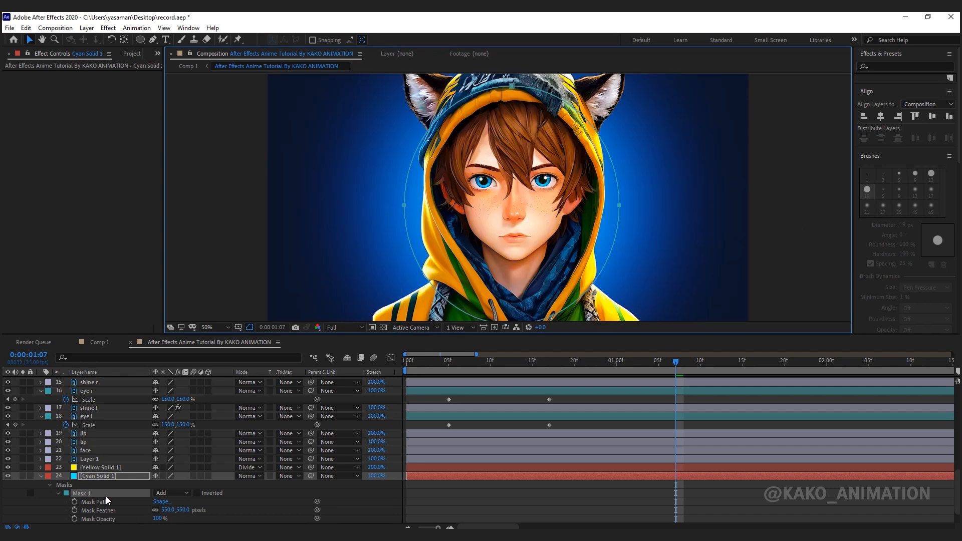
Animate the cyan solid's scale from 100% at 0:00:00:03 to 170% at 0:00:01:00 with Easy Ease keyframes.
click(101, 476)
key(s)
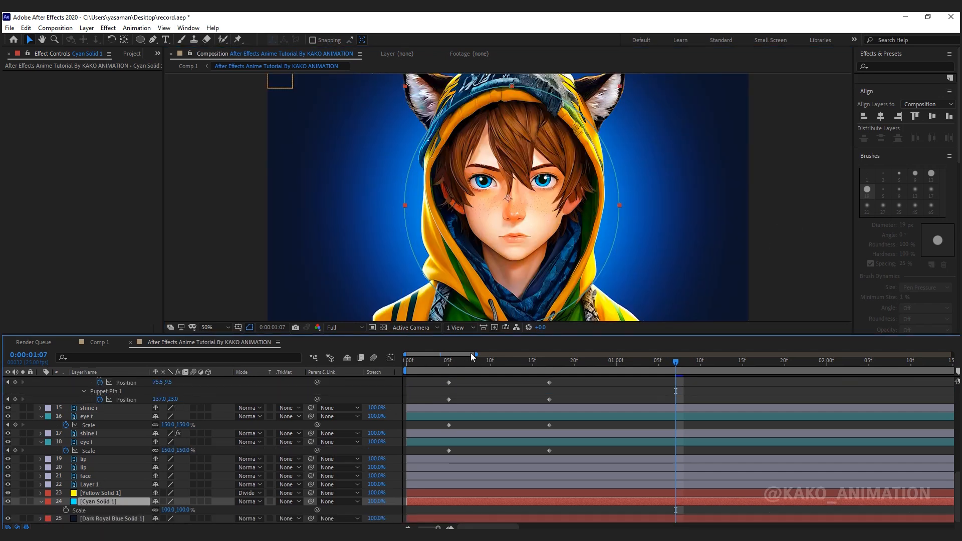
key(space)
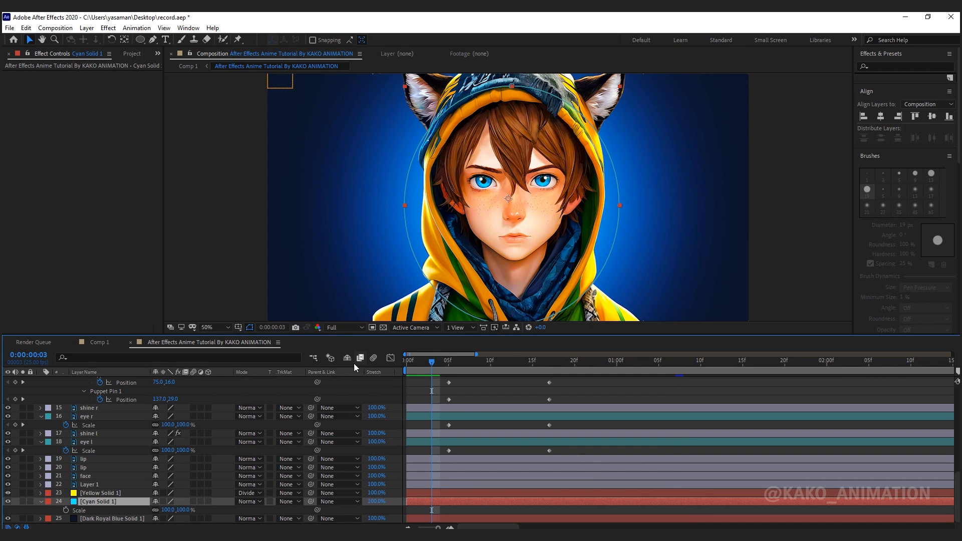
click(65, 510)
key(space)
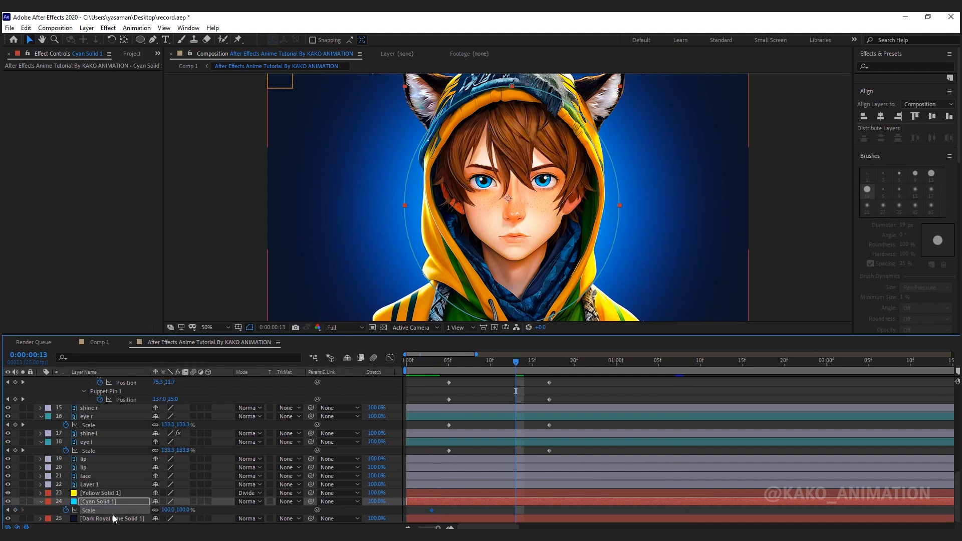
click(169, 510)
text(170)
key(Return)
drag(627, 507, 422, 518)
key(F9)
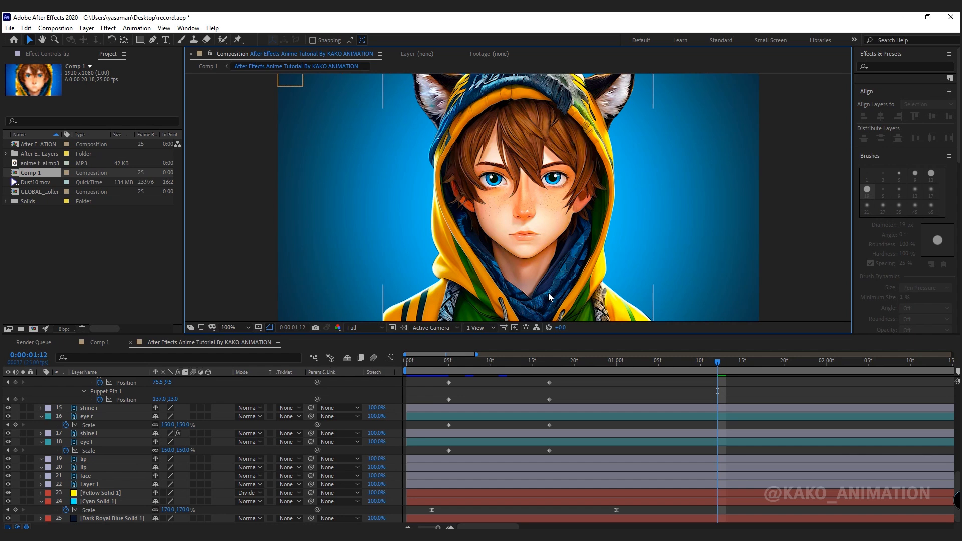
Give both lip layers a pink label colour and solo them for a close view of the mouth.
scroll(548, 293, up, 5)
drag(604, 273, 591, 123)
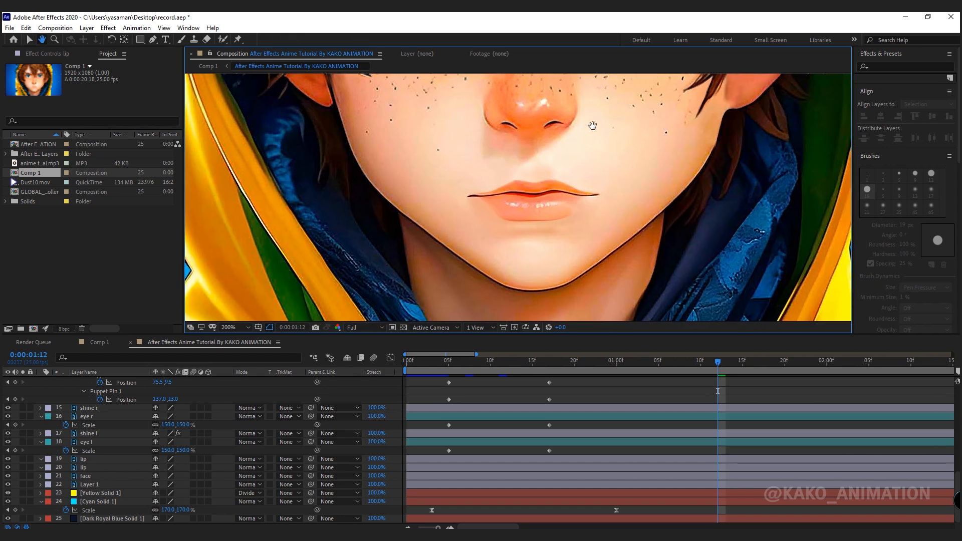
click(104, 460)
shift+click(105, 467)
click(46, 467)
click(66, 432)
click(23, 459)
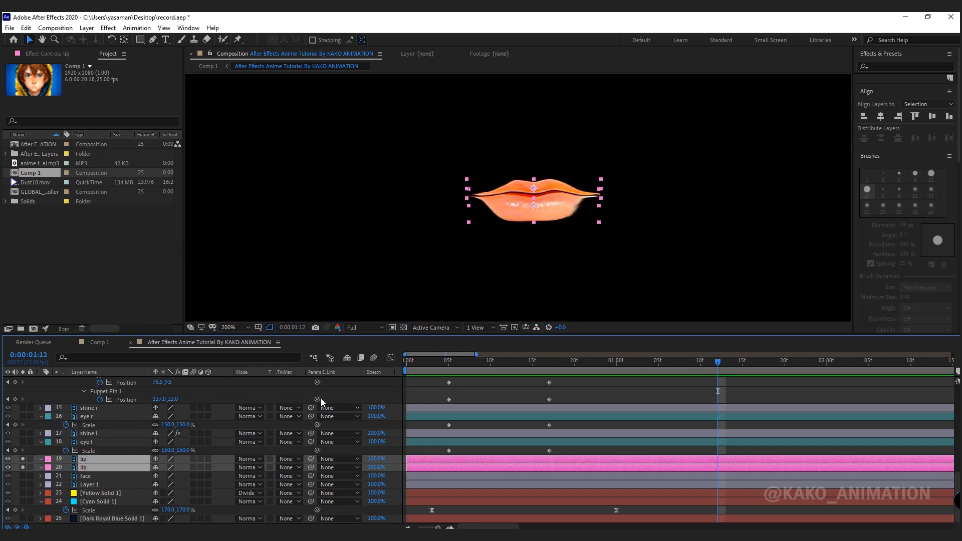
Place five puppet pins along the upper lip layer from one mouth corner to the other.
click(269, 163)
click(238, 40)
click(477, 192)
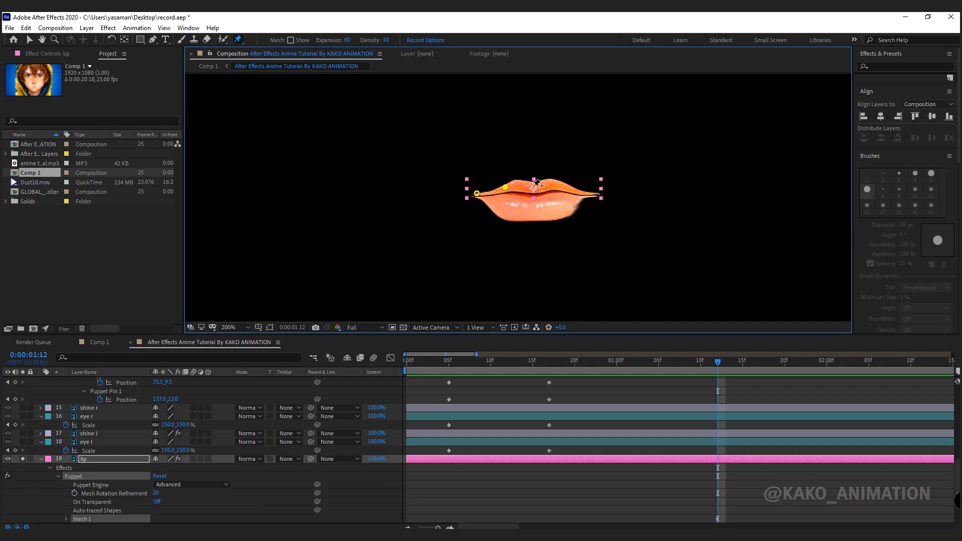
click(597, 194)
scroll(132, 476, down, 3)
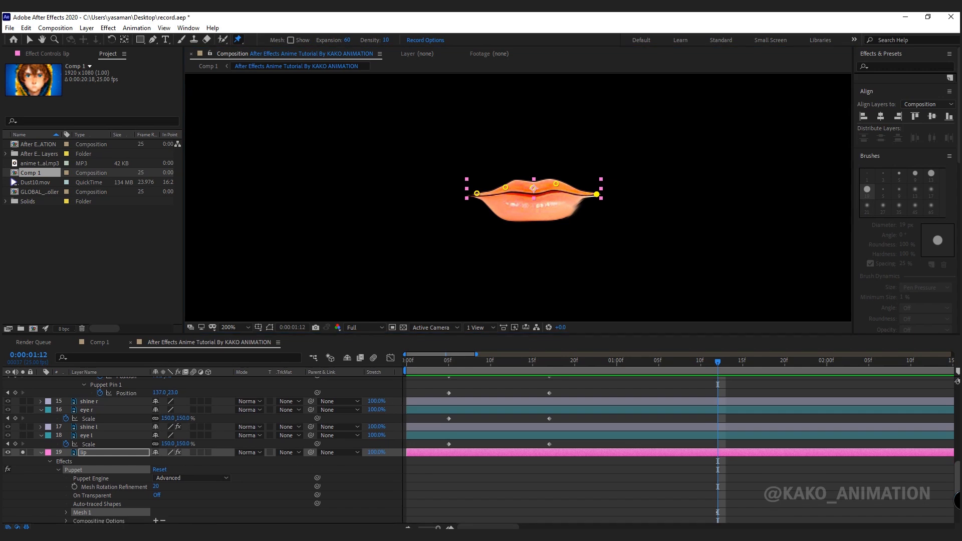
Place five puppet pins along the lower lip layer and reveal the pin keyframes of both lip layers.
click(120, 468)
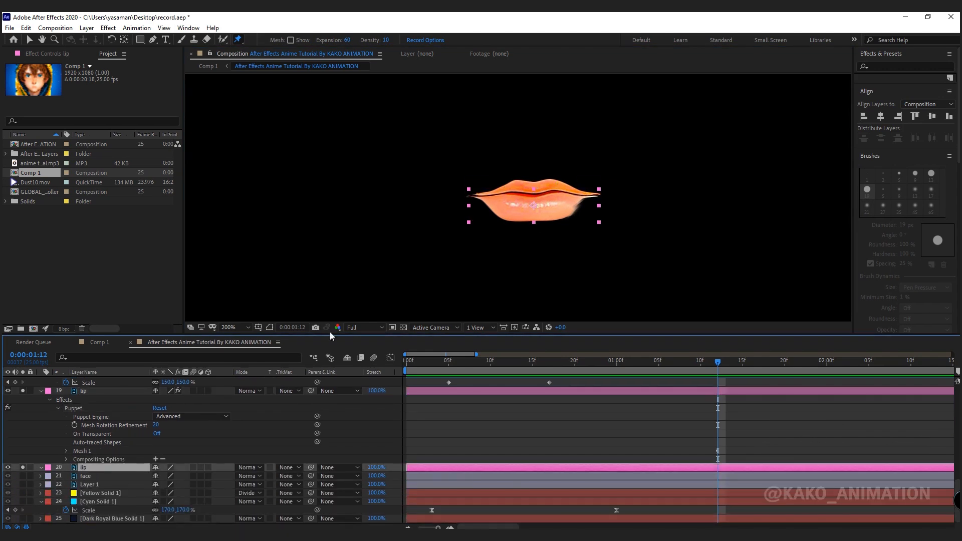
click(480, 198)
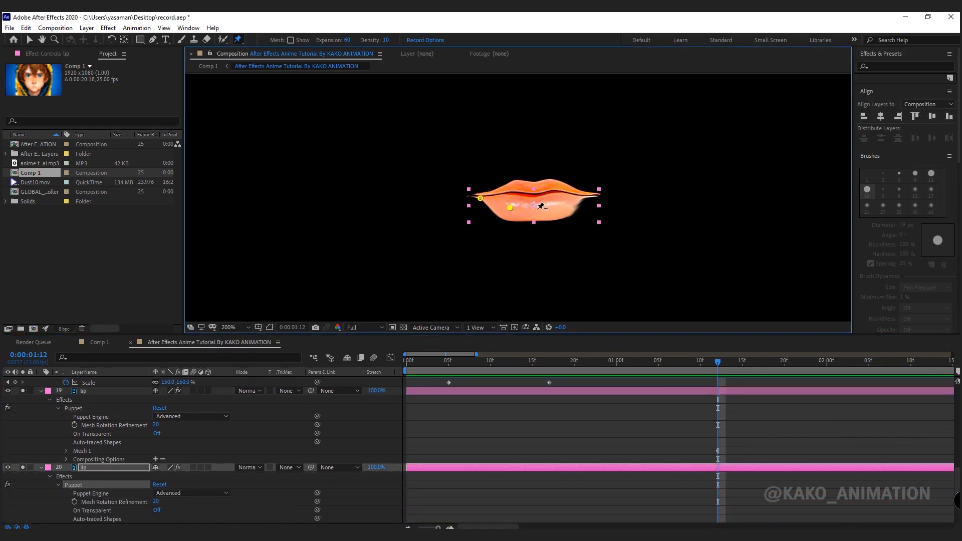
click(29, 40)
key(u)
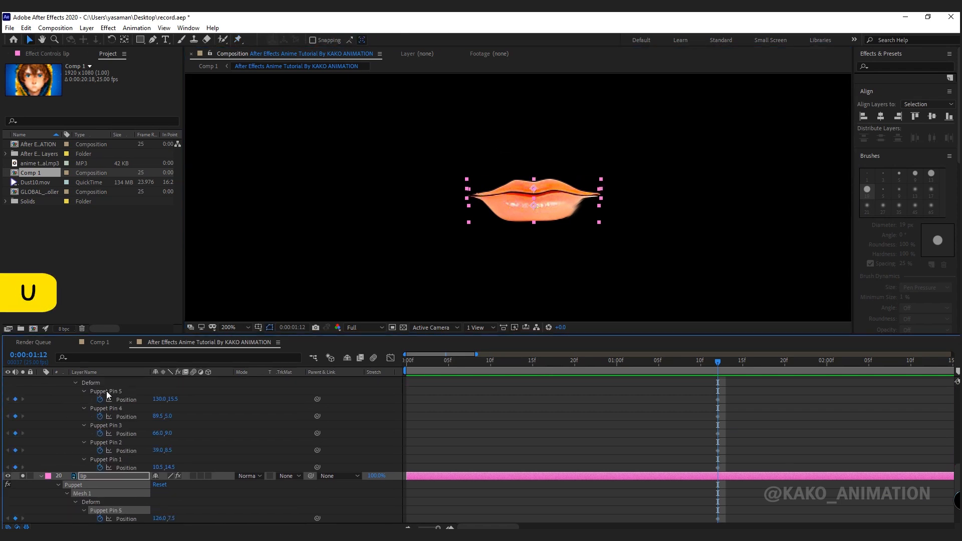
Unsolo the lips and move their puppet pin keyframes to 0:00:00:24, matching the start of the second character clip in Comp 1.
click(100, 342)
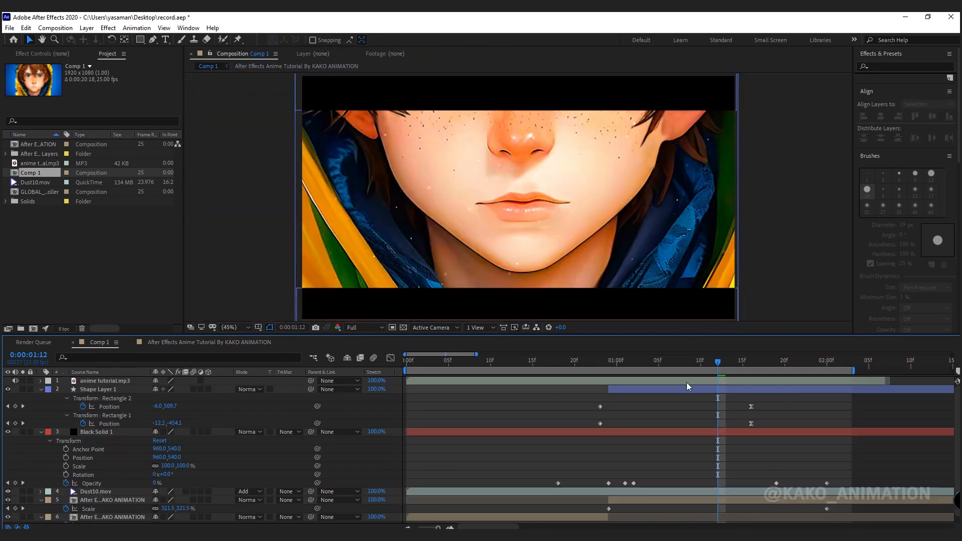
drag(712, 363, 668, 370)
drag(629, 366, 608, 381)
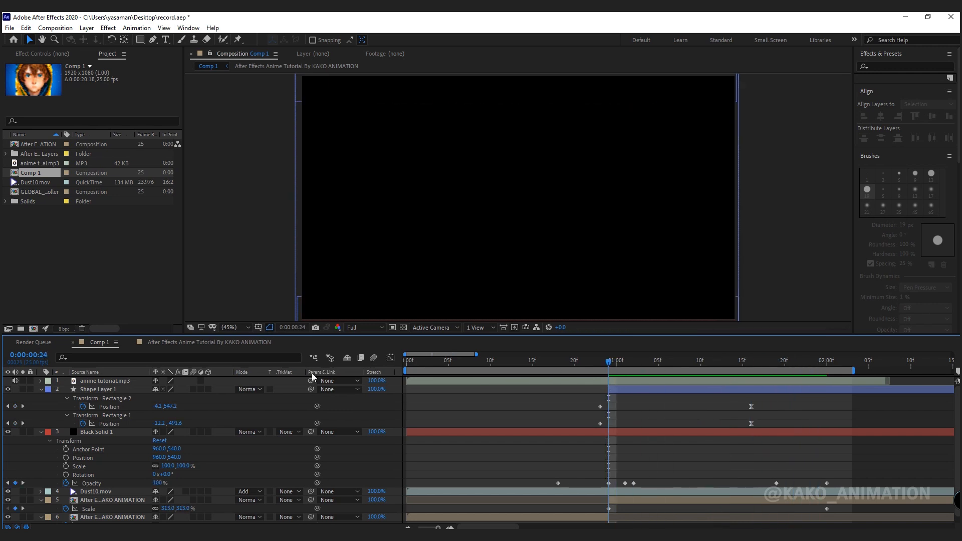
click(239, 345)
drag(738, 388, 608, 470)
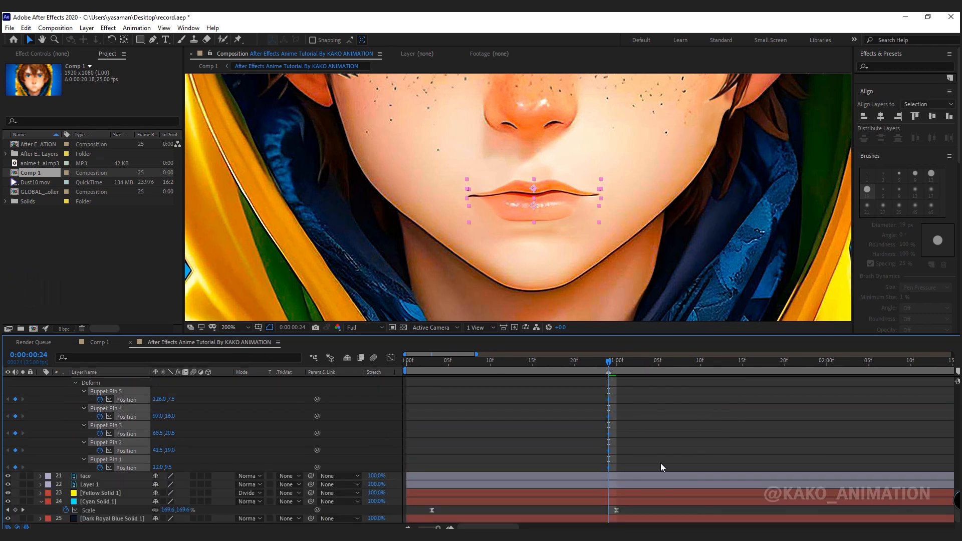
key(space)
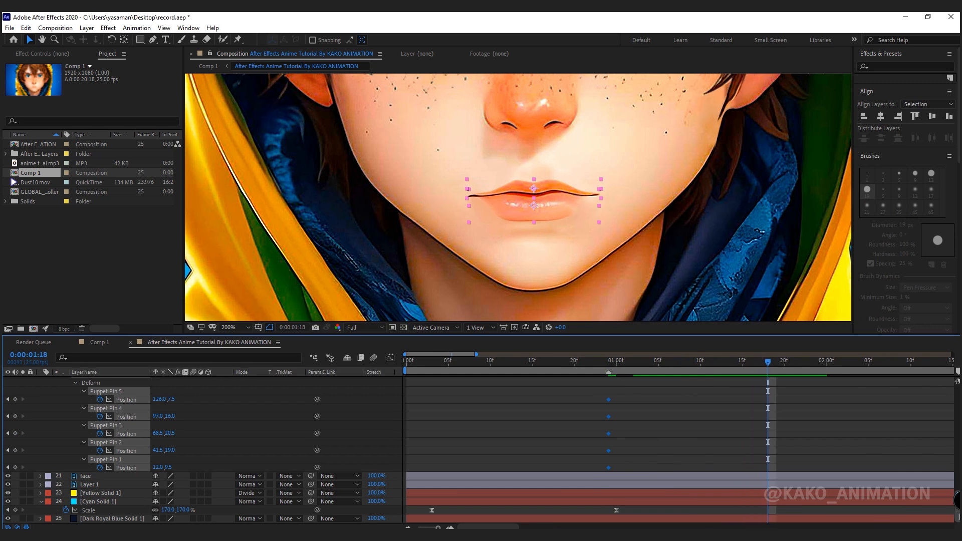
At 0:00:01:18, pull the left-corner puppet pins of both lips up and outward and adjust the neighbouring pins into a lopsided smile.
scroll(200, 468, up, 5)
click(131, 434)
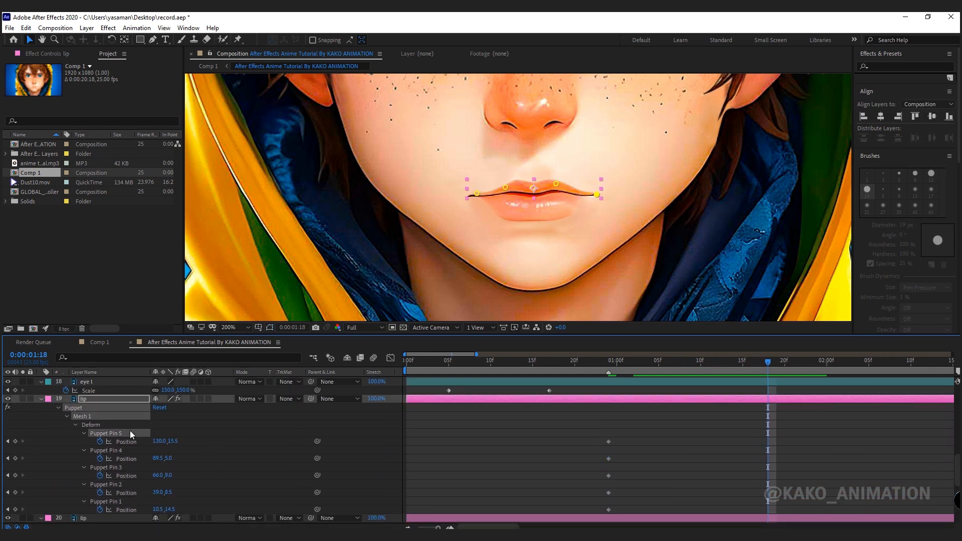
mouse_move(477, 194)
mouse_down()
mouse_move(459, 179)
mouse_move(468, 172)
mouse_move(591, 198)
mouse_move(549, 183)
mouse_move(467, 178)
mouse_up()
click(480, 198)
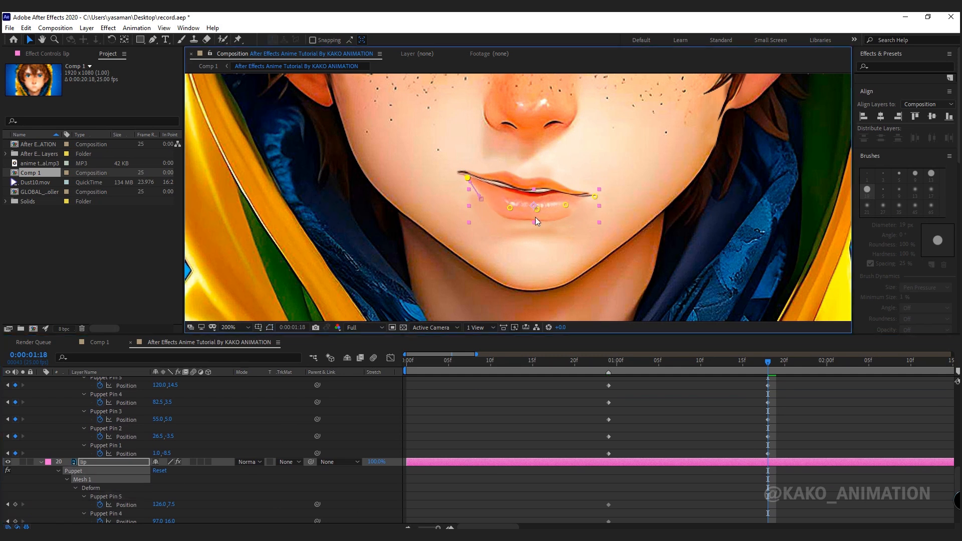
drag(536, 210, 588, 194)
drag(501, 215, 493, 220)
drag(529, 221, 565, 215)
drag(467, 178, 492, 173)
Open the mouth by shifting the upper lip's pins upward and pulling the lower lip's middle pins down.
click(107, 429)
click(107, 496)
click(108, 395)
drag(522, 184, 550, 180)
drag(492, 173, 522, 183)
click(106, 496)
drag(491, 218, 526, 233)
drag(564, 214, 565, 219)
click(521, 233)
click(115, 486)
mouse_move(489, 219)
mouse_down()
mouse_move(519, 232)
mouse_move(479, 211)
mouse_up()
Fine-tune the corner pins of both lip layers to finish the open smirk.
scroll(475, 241, down, 1)
click(492, 346)
scroll(516, 212, up, 1)
click(103, 487)
click(107, 395)
drag(418, 202, 412, 194)
click(103, 488)
click(491, 347)
scroll(531, 253, down, 1)
scroll(533, 254, up, 1)
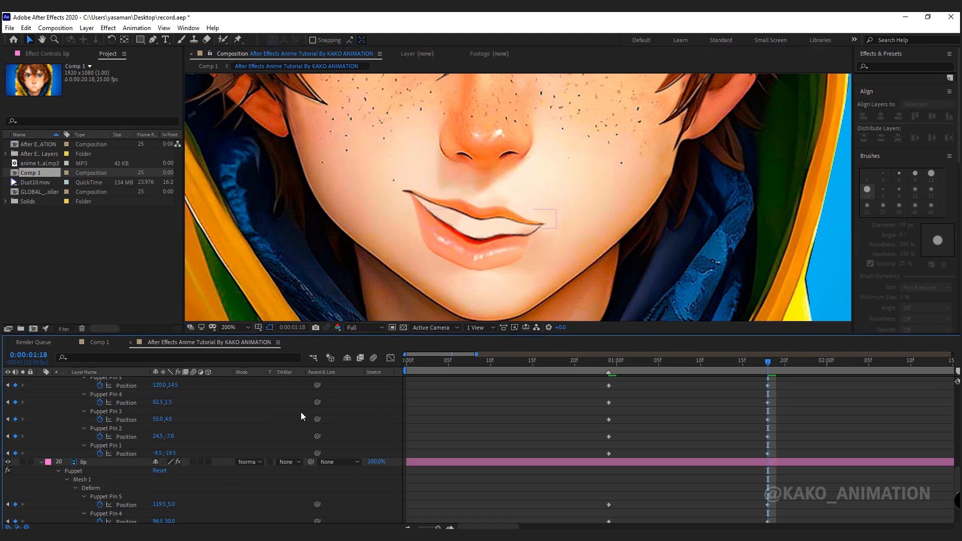
Draw a closed black shape with a 0 px stroke over the mouth opening using the Pen tool.
click(154, 40)
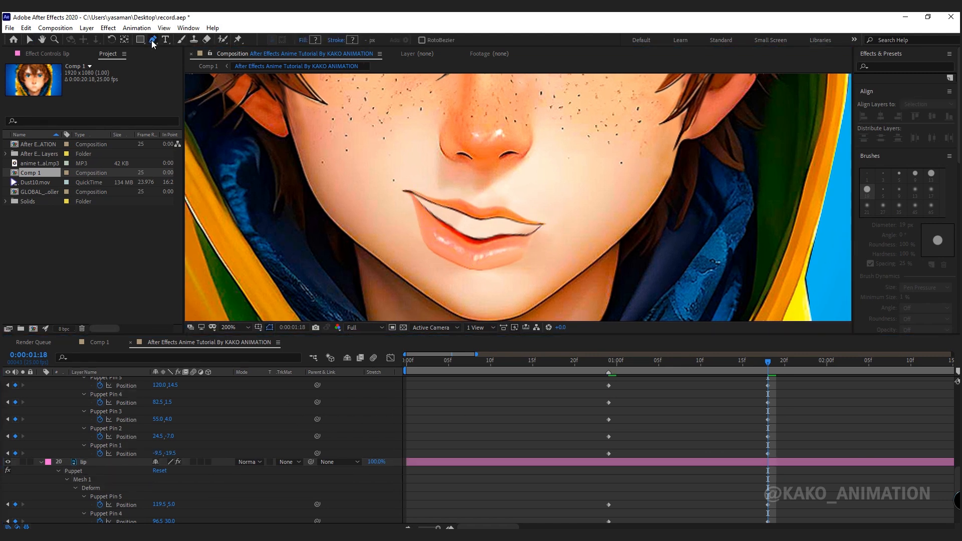
click(406, 191)
drag(441, 202, 530, 226)
click(541, 226)
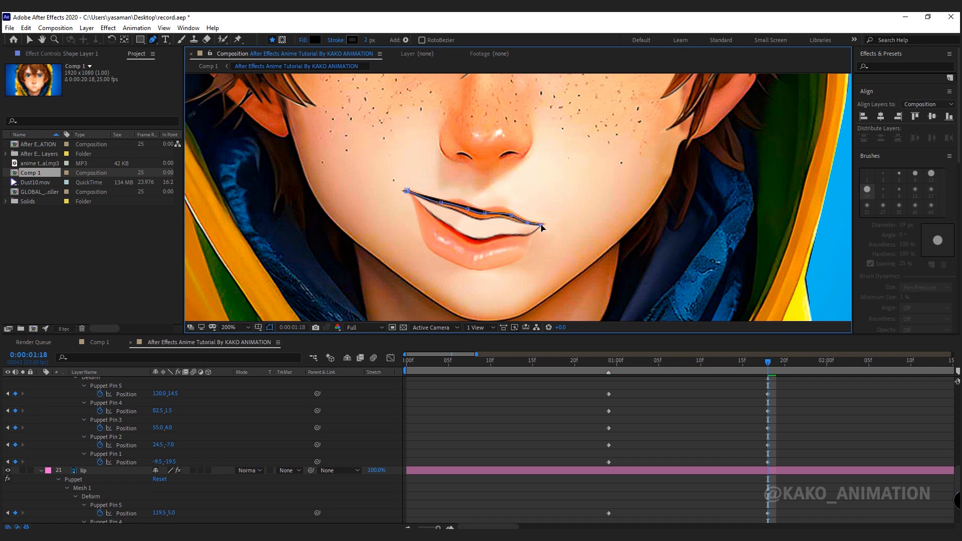
click(527, 234)
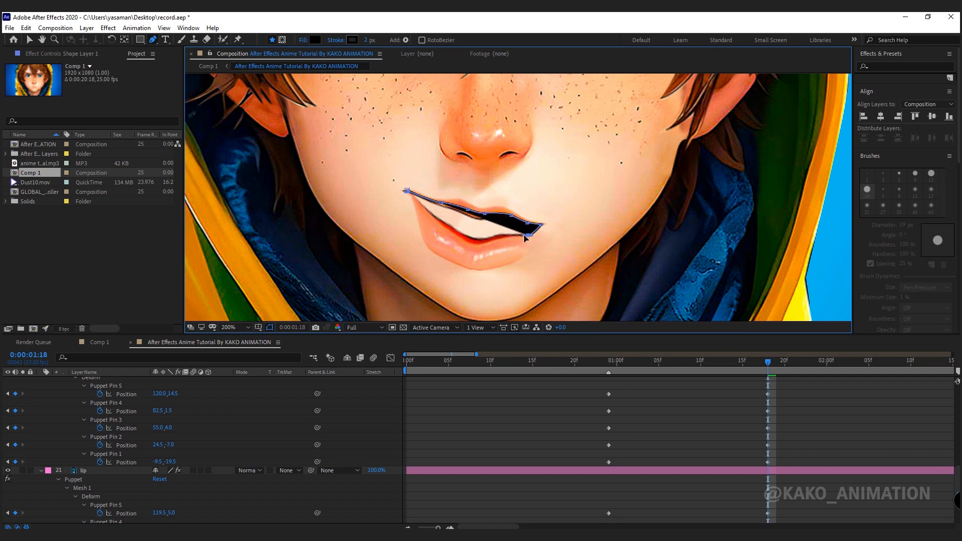
click(493, 243)
drag(449, 236, 441, 234)
click(415, 207)
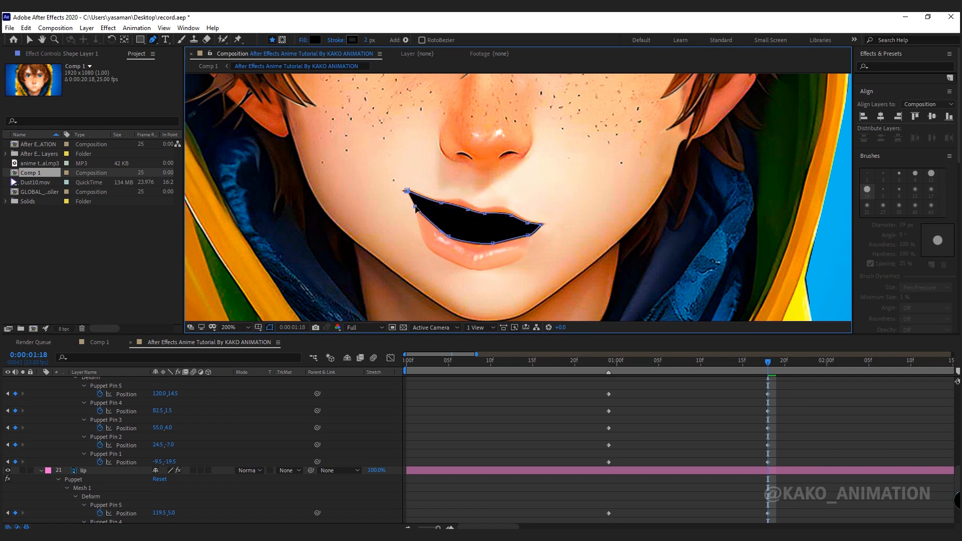
click(420, 209)
click(406, 191)
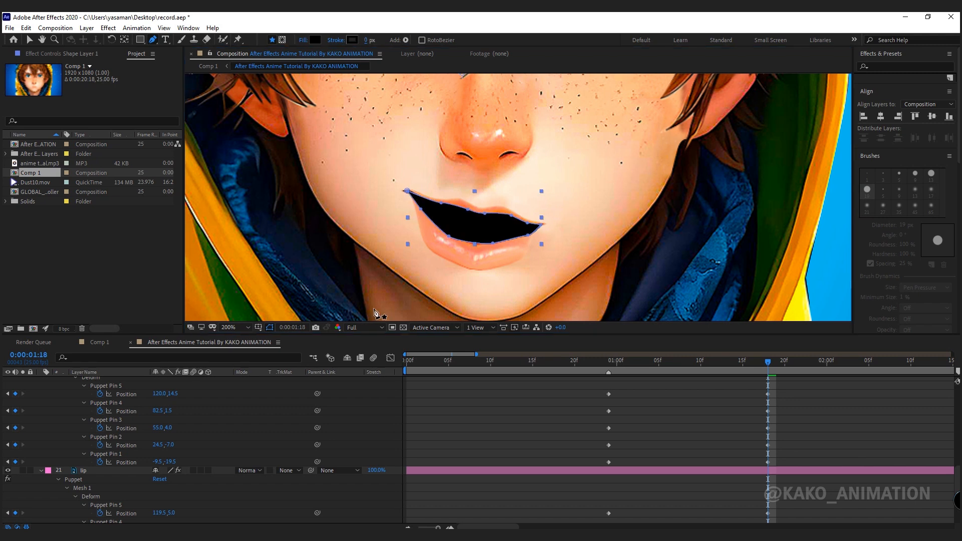
Place the black mouth shape layer beneath both lip layers, directly above the face layer, and scrub through the lip motion.
click(35, 43)
drag(958, 486, 945, 390)
drag(99, 382, 112, 478)
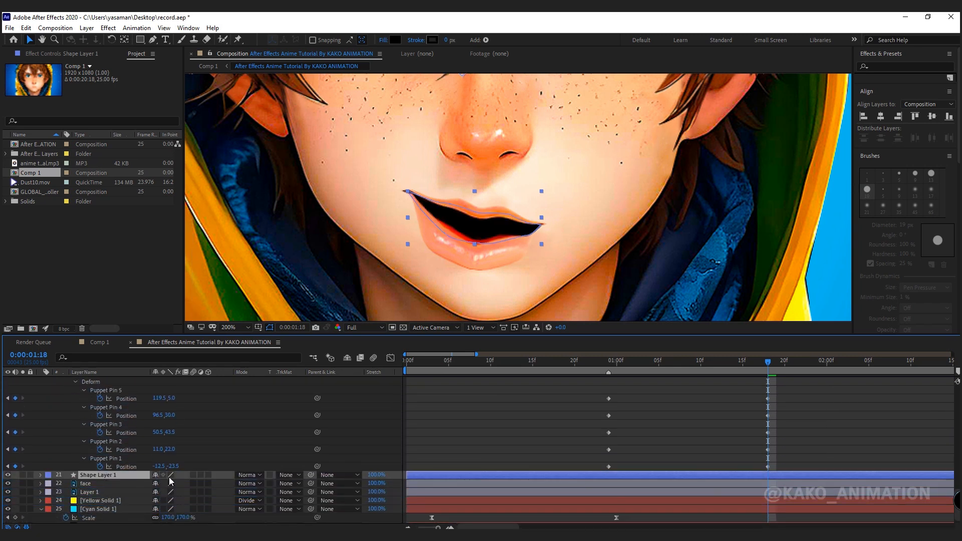
key(g)
click(407, 411)
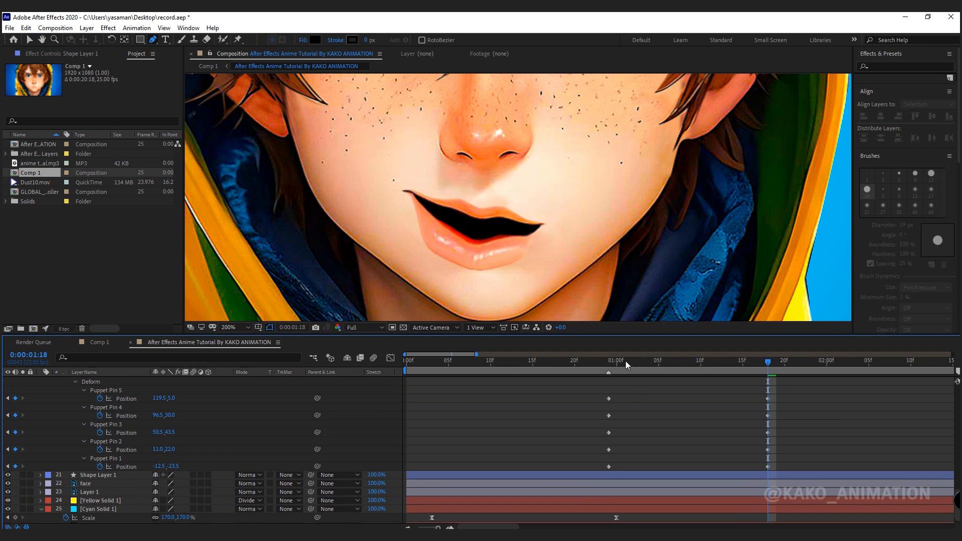
drag(609, 360, 772, 369)
Expand the contents of Shape Layer 1 and set a path keyframe for the mouth shape at 0:00:01:18.
click(46, 479)
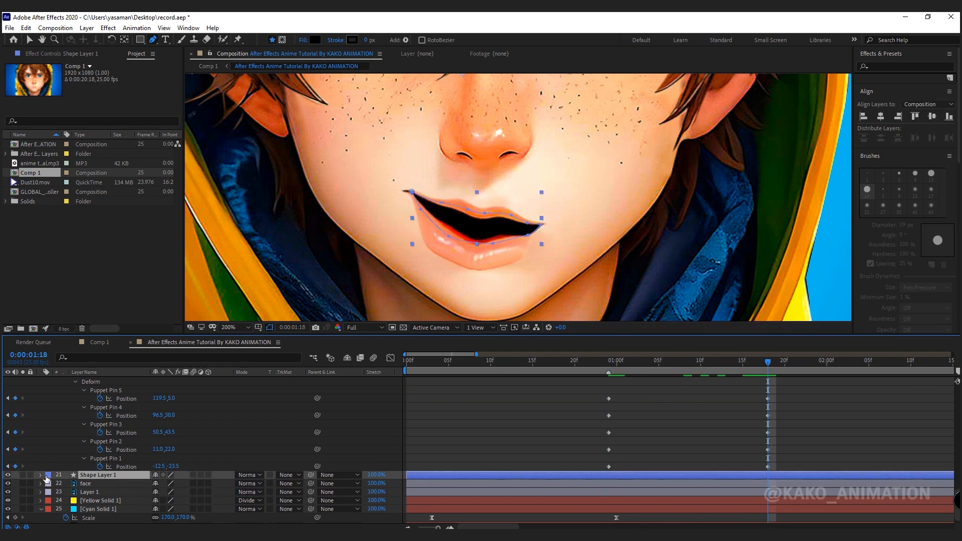
click(41, 476)
click(54, 492)
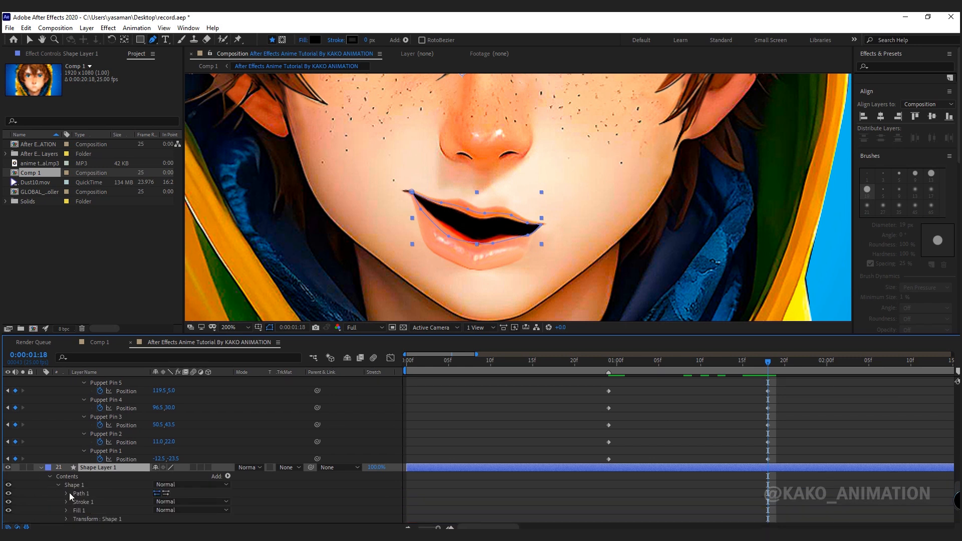
click(65, 494)
click(141, 500)
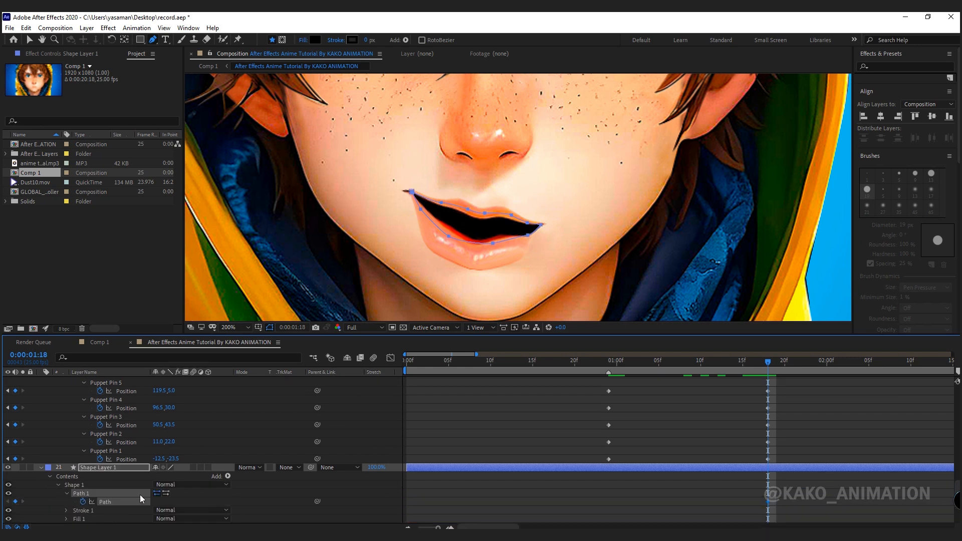
At 0:00:00:24, reshape the mouth path so it fits behind the closed lips, and return to 0:00:01:18.
drag(756, 361, 608, 385)
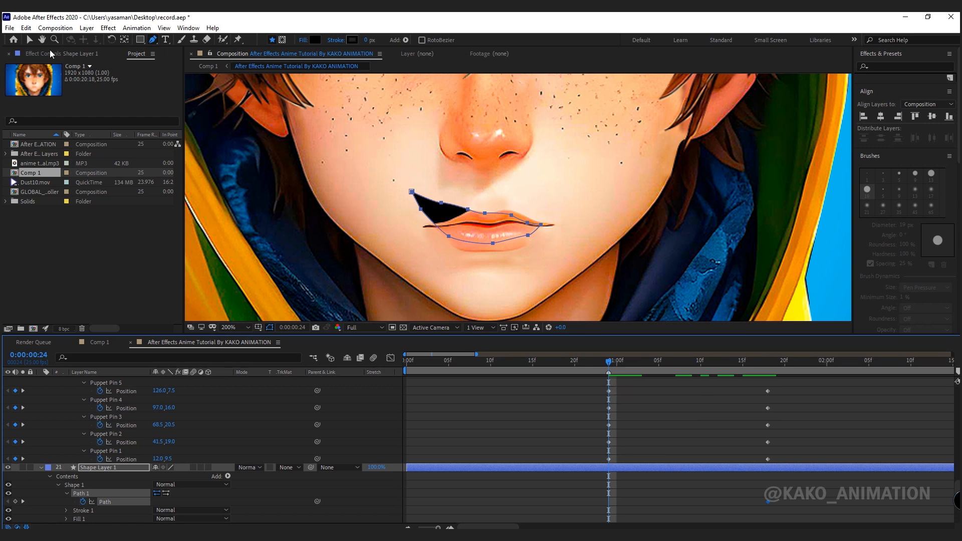
click(30, 42)
drag(484, 213, 430, 229)
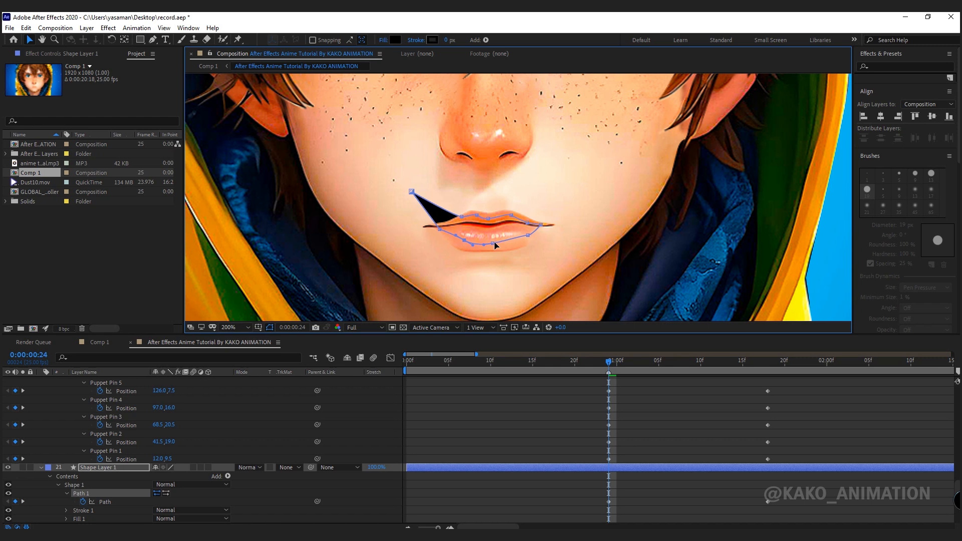
drag(412, 192, 446, 225)
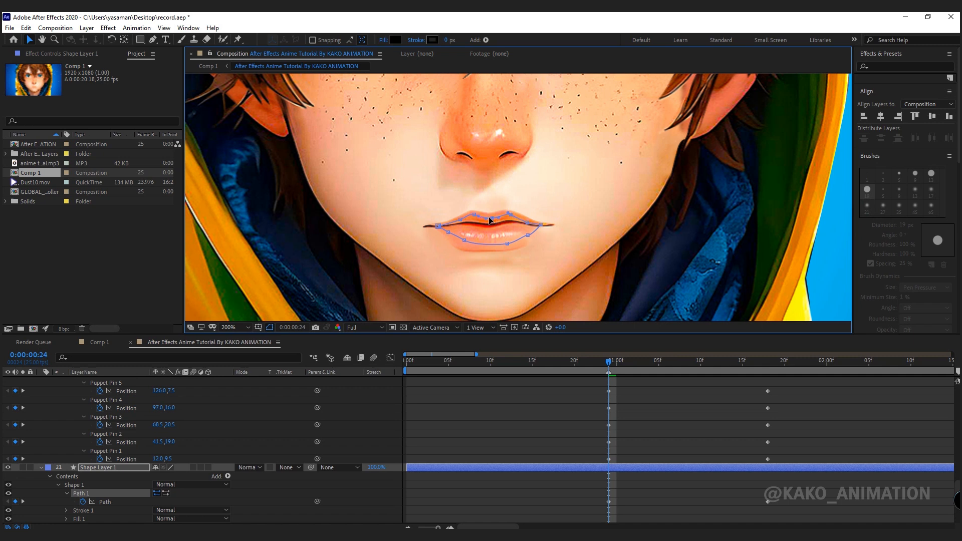
drag(508, 246, 523, 242)
mouse_move(611, 362)
mouse_down()
mouse_move(769, 366)
mouse_move(611, 377)
mouse_move(765, 379)
mouse_move(613, 383)
mouse_move(770, 389)
mouse_up()
click(249, 312)
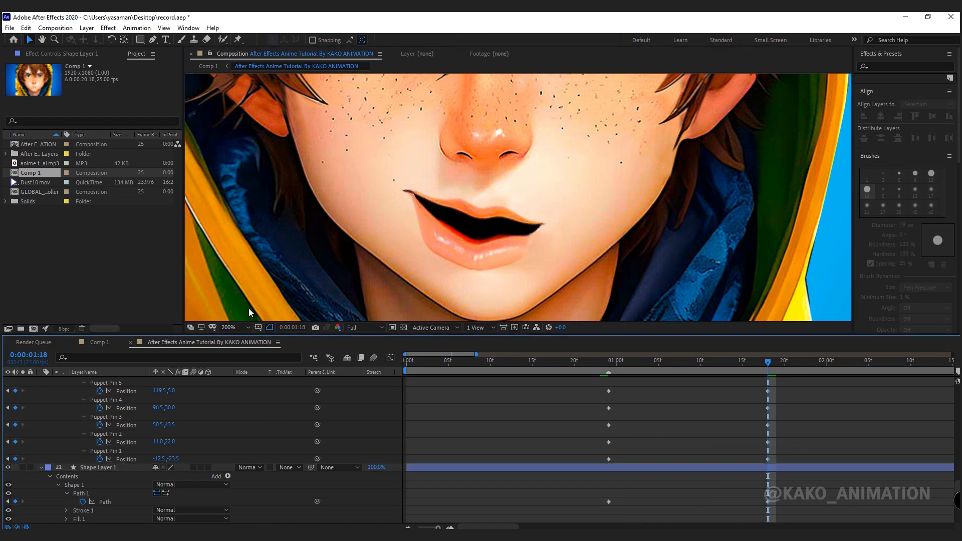
Draw an upper teeth shape with a pointed fang across the mouth using the Pen tool and fill it white.
click(153, 40)
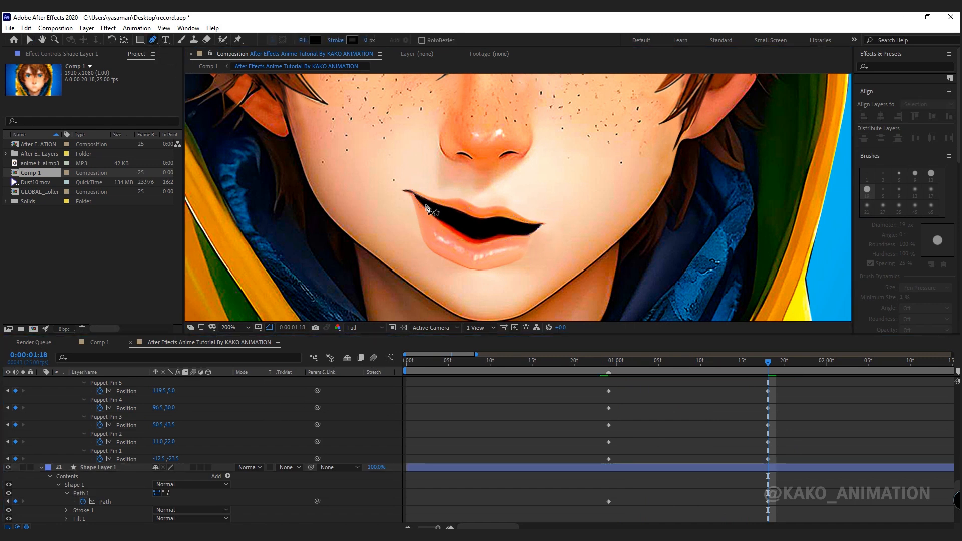
click(413, 193)
click(540, 192)
drag(479, 218, 439, 214)
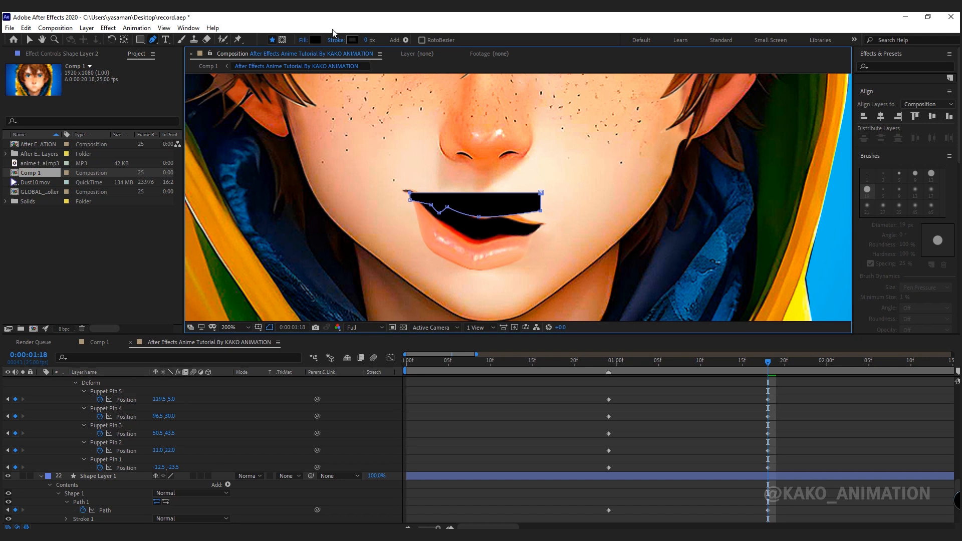
click(316, 40)
click(550, 356)
click(770, 362)
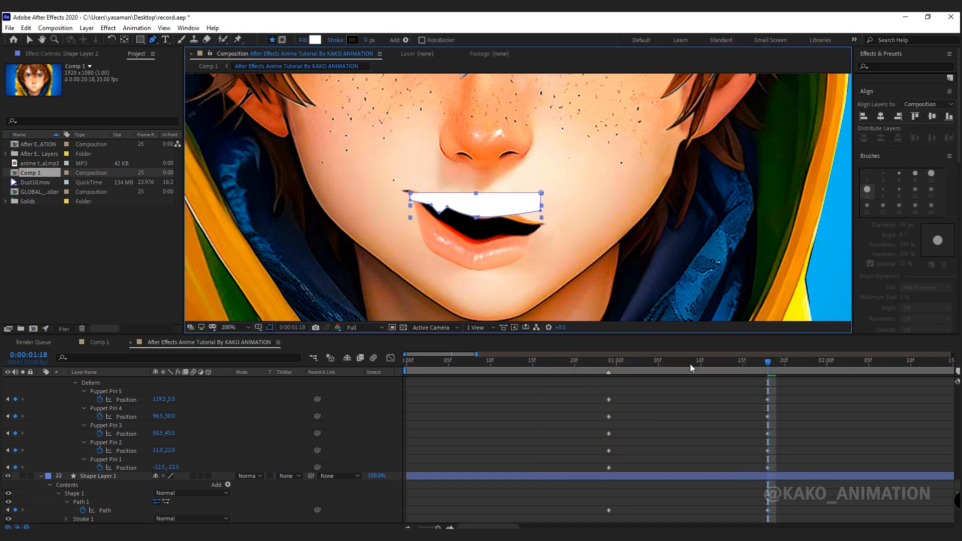
drag(958, 489, 955, 377)
click(338, 514)
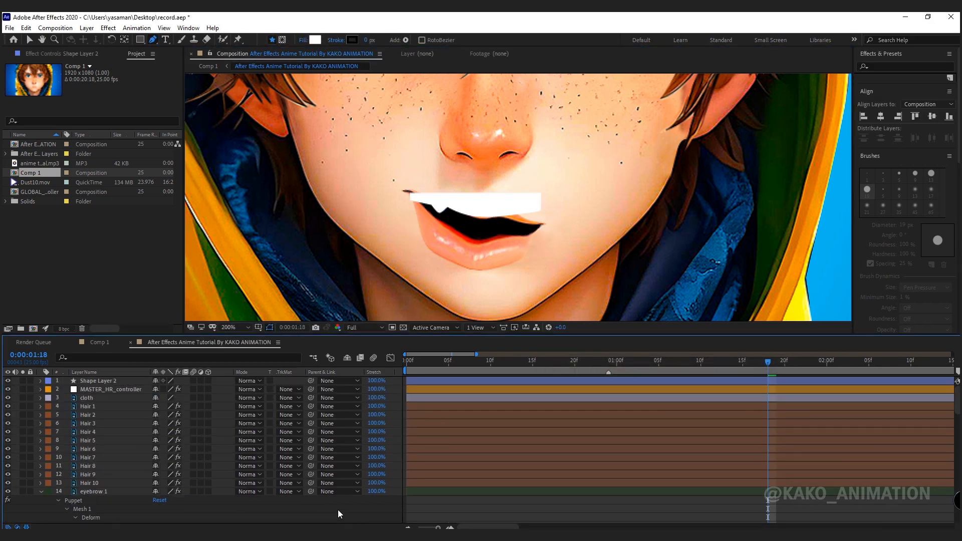
Draw a second white shape for the lower teeth, following the fanged edge of the upper teeth with a thin gap.
click(411, 203)
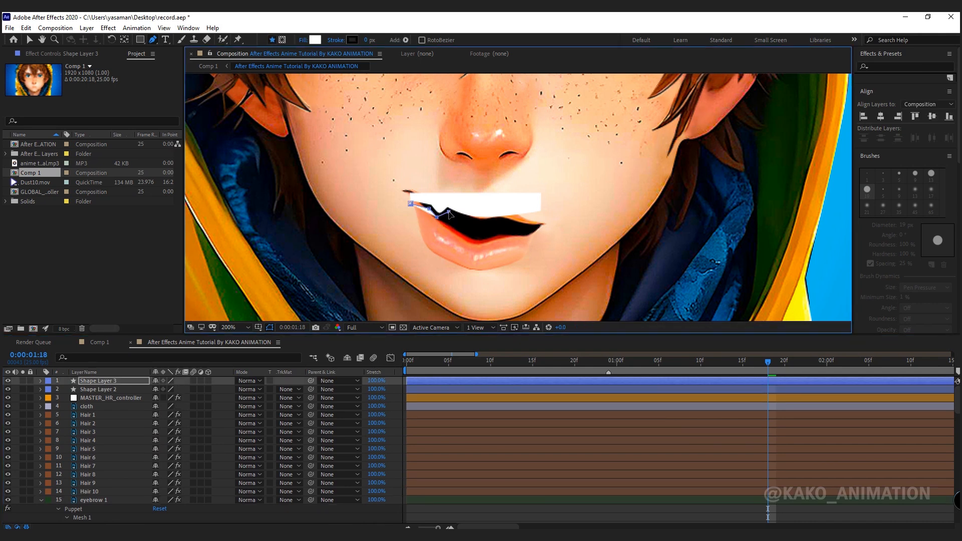
click(539, 229)
click(410, 226)
click(410, 204)
mouse_move(482, 219)
mouse_down()
mouse_move(428, 206)
mouse_move(463, 217)
mouse_up()
click(482, 216)
drag(541, 216, 542, 215)
key(v)
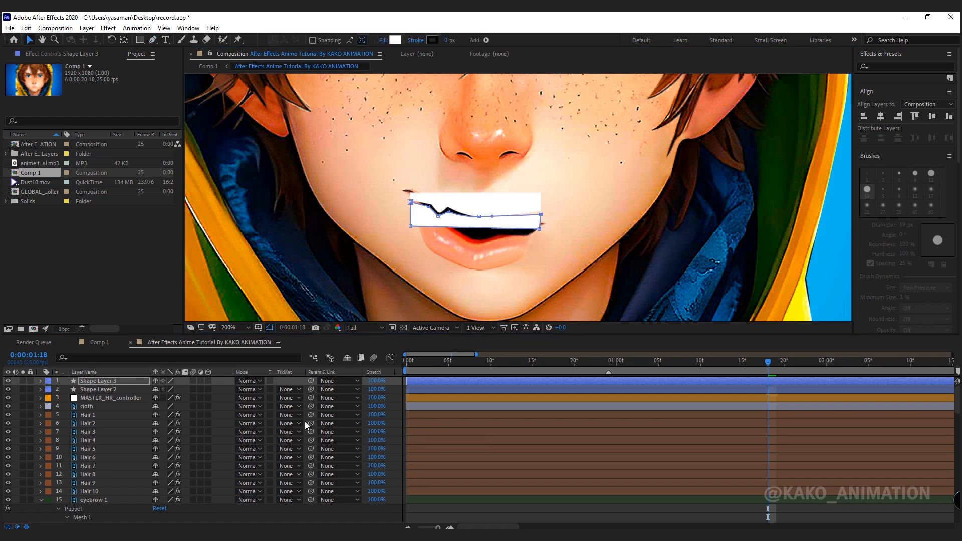
Move both teeth layers beneath the lips and above the black mouth shape, and give them a yellow label colour.
click(103, 382)
shift+click(105, 390)
drag(105, 390, 57, 482)
click(49, 481)
click(75, 326)
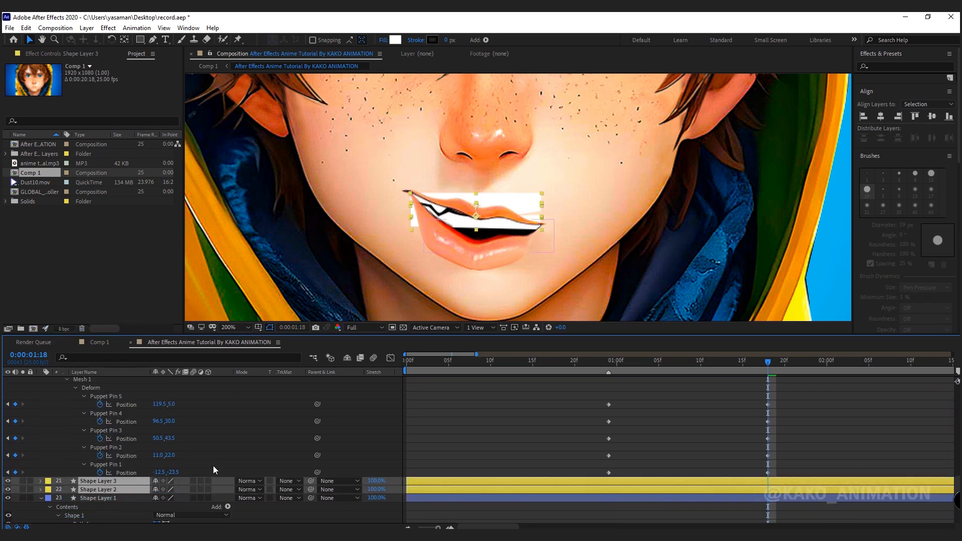
Align both teeth layers with the closed lips at 0:00:00:24 and keyframe their position and rotation.
drag(513, 208, 511, 222)
click(609, 360)
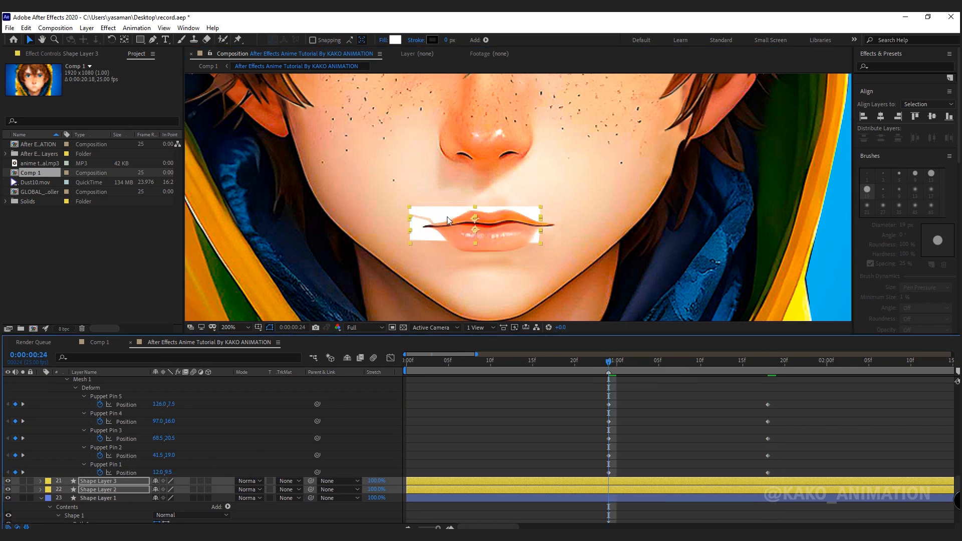
drag(439, 220, 453, 223)
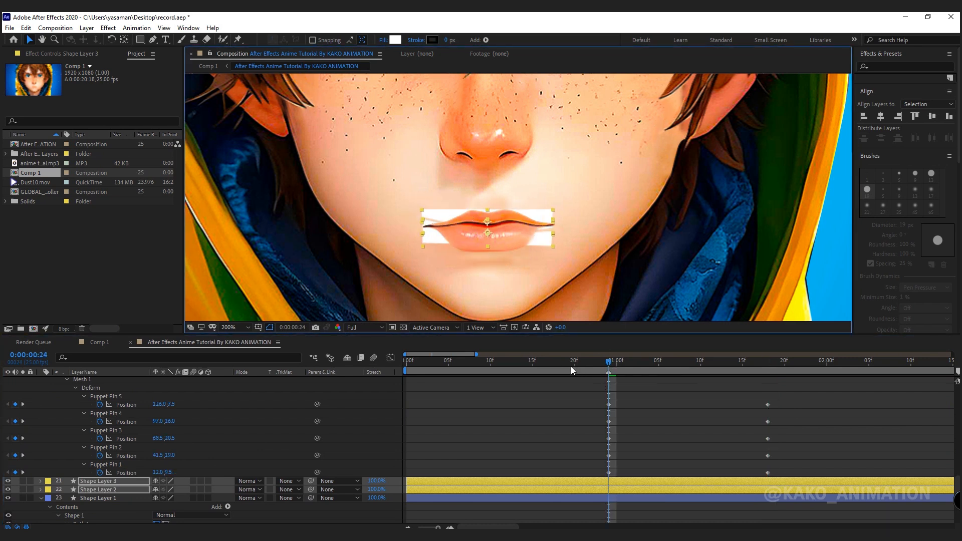
key(p)
key(shift+r)
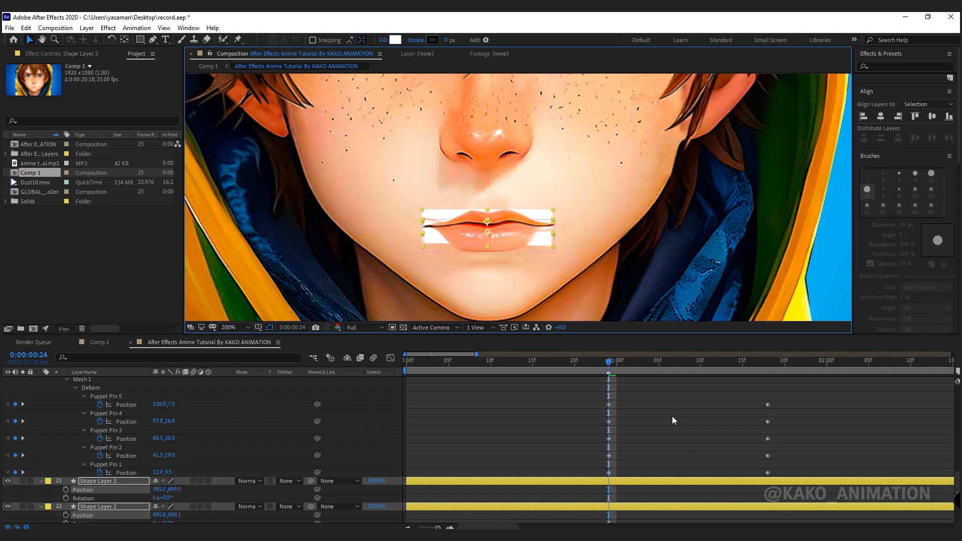
drag(674, 465, 669, 420)
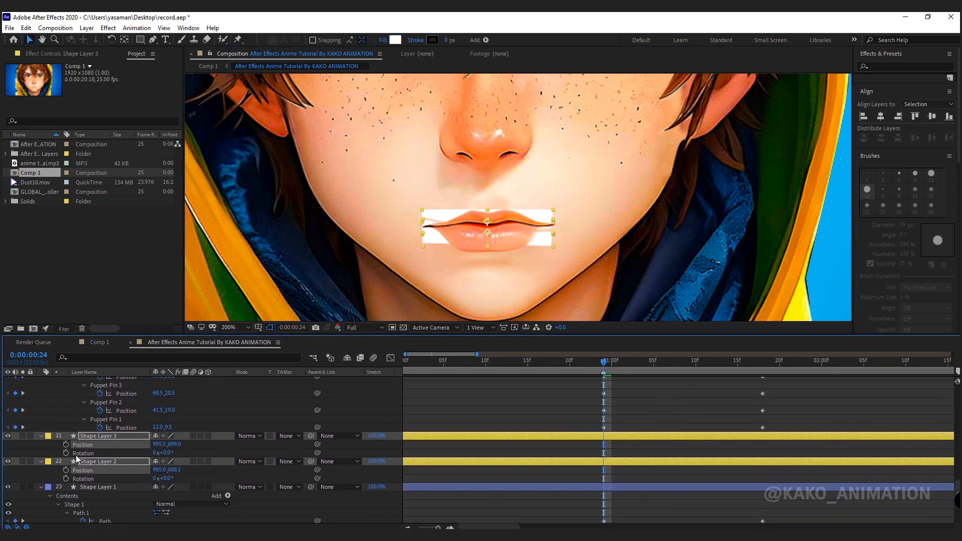
click(66, 470)
click(66, 478)
At 0:00:01:18, rotate both teeth layers to 9° and move them into the open mouth.
drag(613, 374, 764, 371)
drag(174, 455, 170, 451)
drag(508, 230, 487, 222)
click(276, 410)
Set the lower teeth layer's rotation to 11° and reposition both teeth layers to fit the mouth opening.
click(98, 436)
click(93, 453)
drag(165, 453, 169, 452)
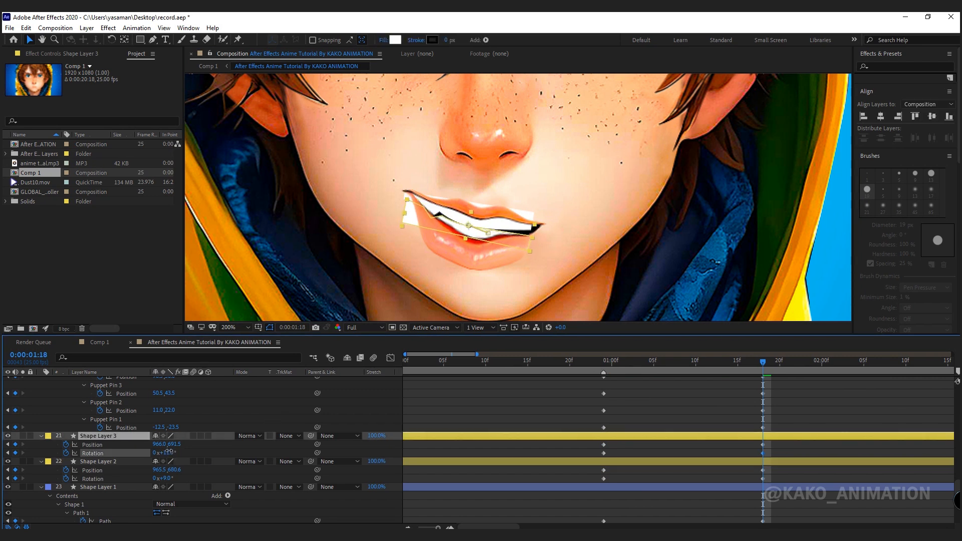
drag(494, 241, 525, 244)
click(120, 462)
click(200, 444)
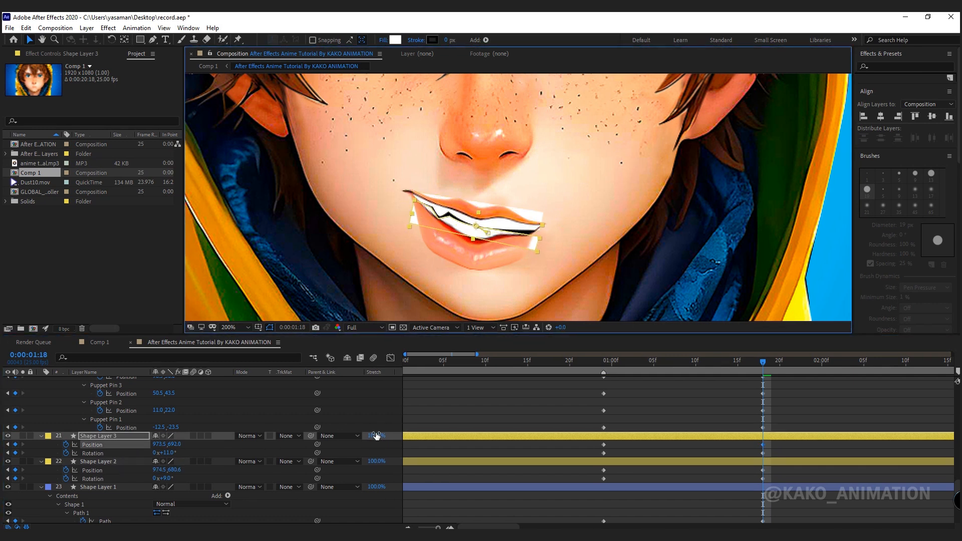
Adjust the lower teeth path's points near the fang and mouth corner with the Pen tool to refine the gap between the teeth.
click(153, 39)
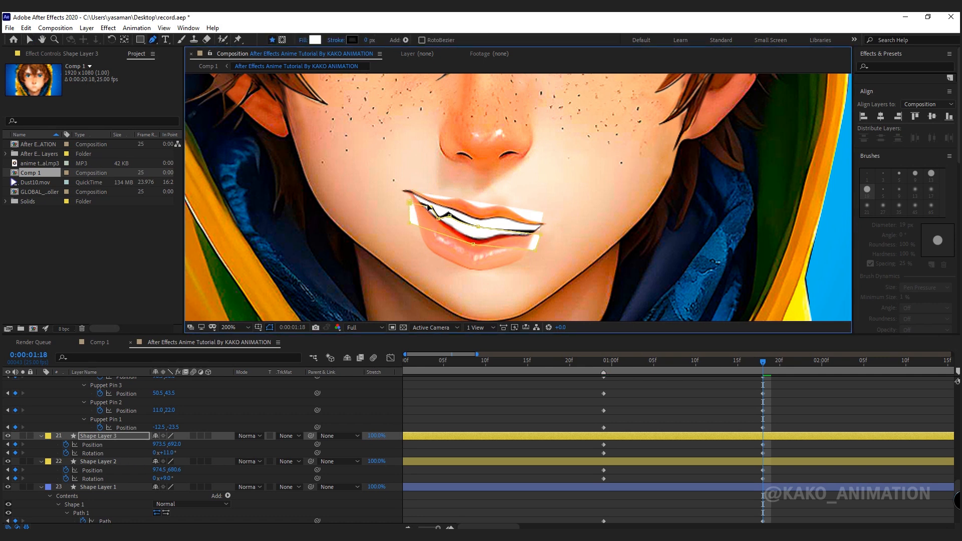
click(102, 461)
click(102, 436)
scroll(451, 237, up, 2)
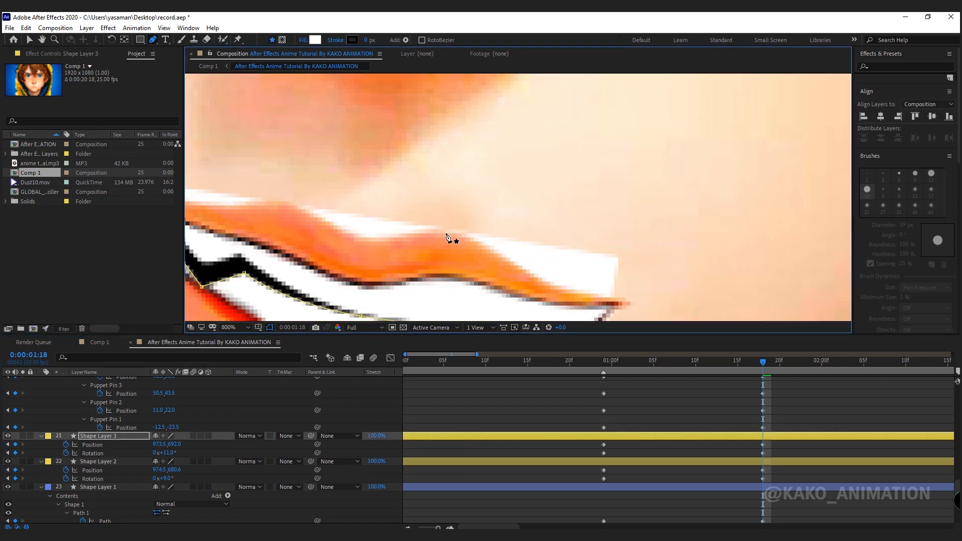
drag(451, 238, 737, 188)
drag(488, 233, 529, 219)
drag(454, 194, 459, 191)
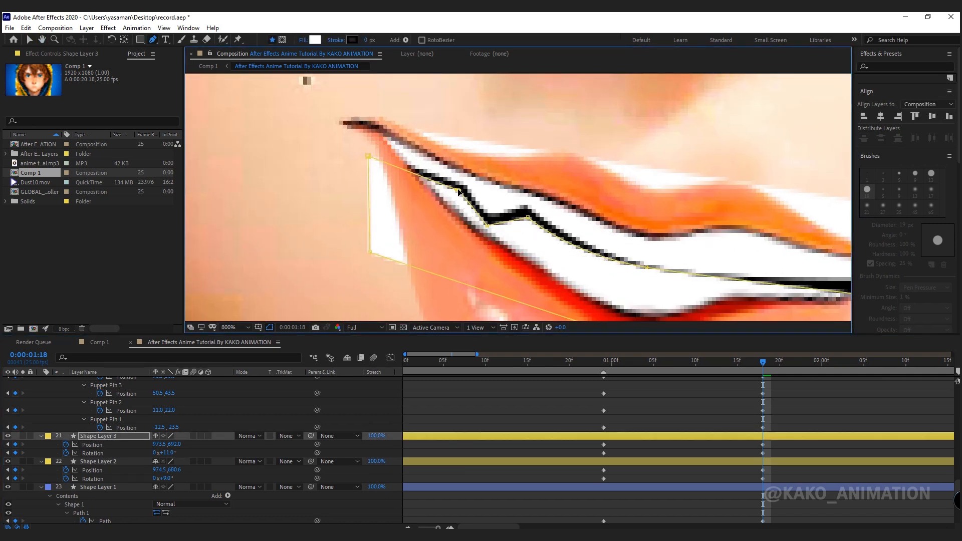
mouse_move(370, 157)
mouse_down()
mouse_move(365, 170)
mouse_move(383, 144)
mouse_move(369, 150)
mouse_up()
click(136, 461)
click(119, 435)
scroll(519, 197, down, 2)
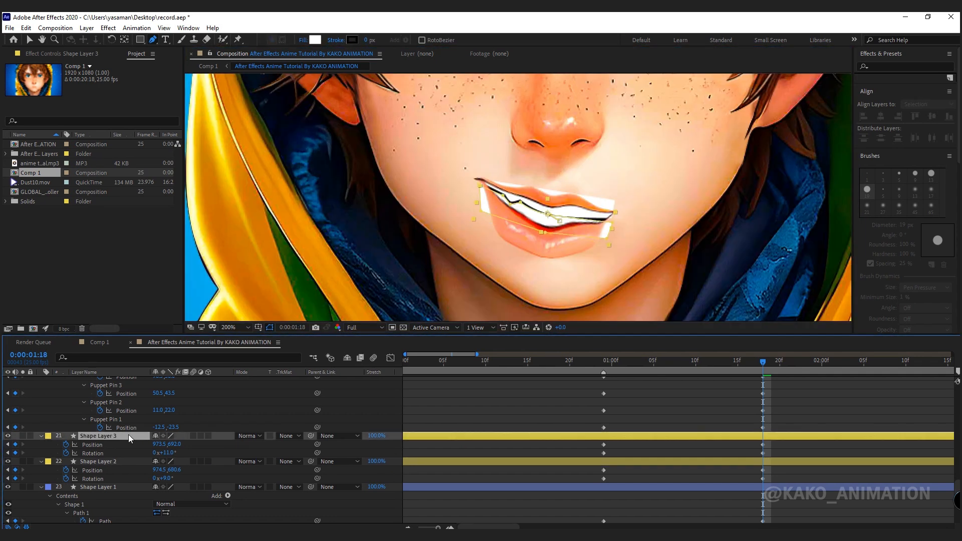
Scrub through the mouth animation and collapse the properties of the black mouth shape layer.
click(261, 408)
key(v)
drag(763, 362, 774, 399)
click(106, 498)
click(41, 486)
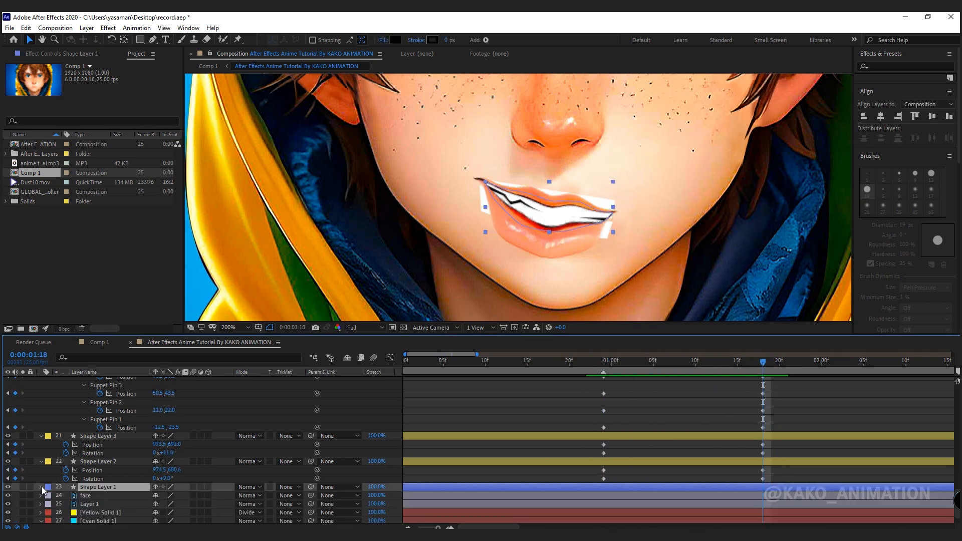
Duplicate the black mouth shape layer, name the copy mask and give it the Cyan label colour.
key(ctrl+d)
right_click(103, 486)
click(130, 467)
text(mask)
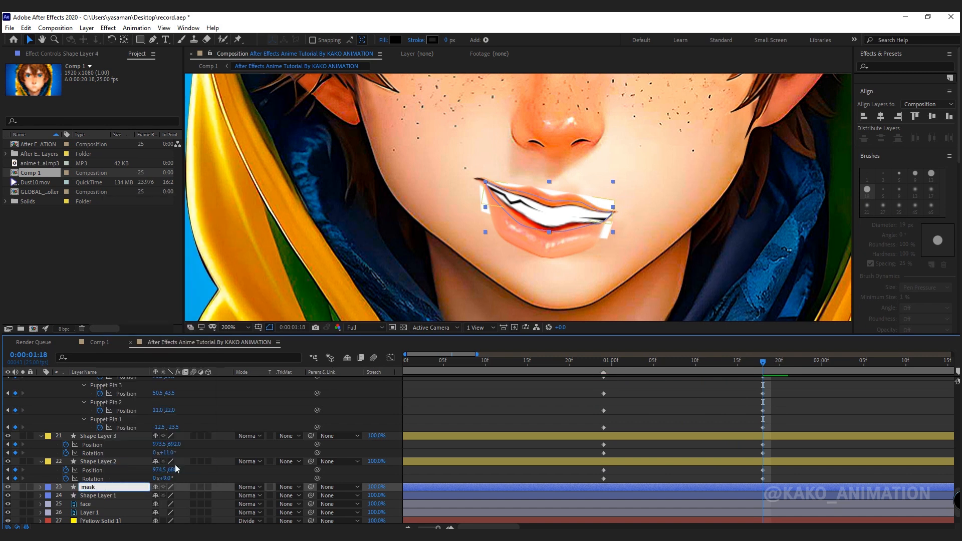
key(Return)
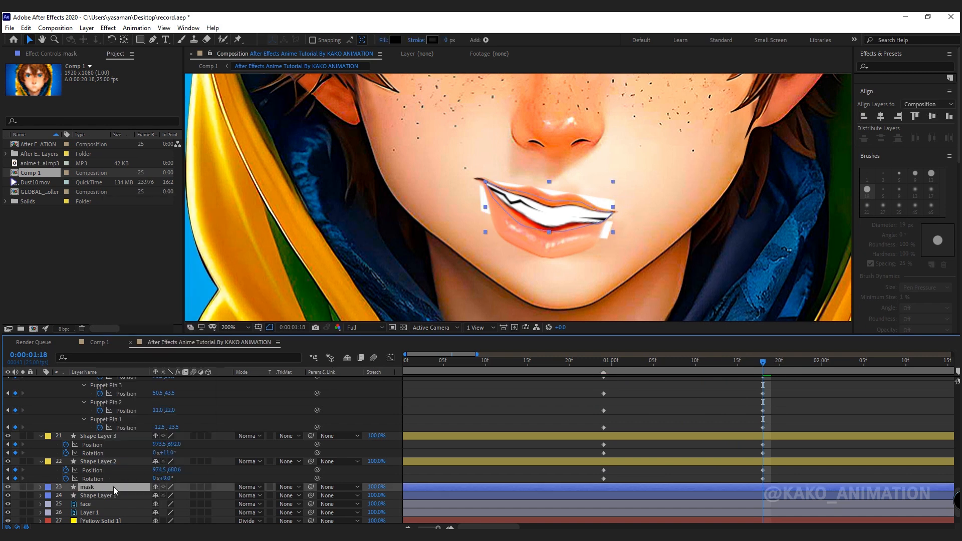
click(49, 487)
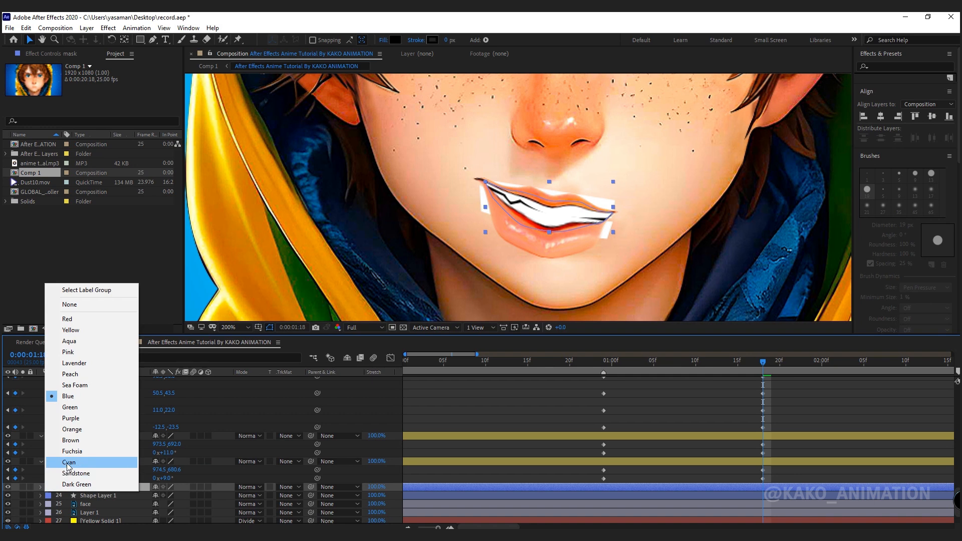
click(81, 462)
Place a copy of the mask layer above each teeth layer and apply an Alpha Matte to both teeth layers.
drag(94, 470, 94, 435)
key(ctrl+d)
click(99, 478)
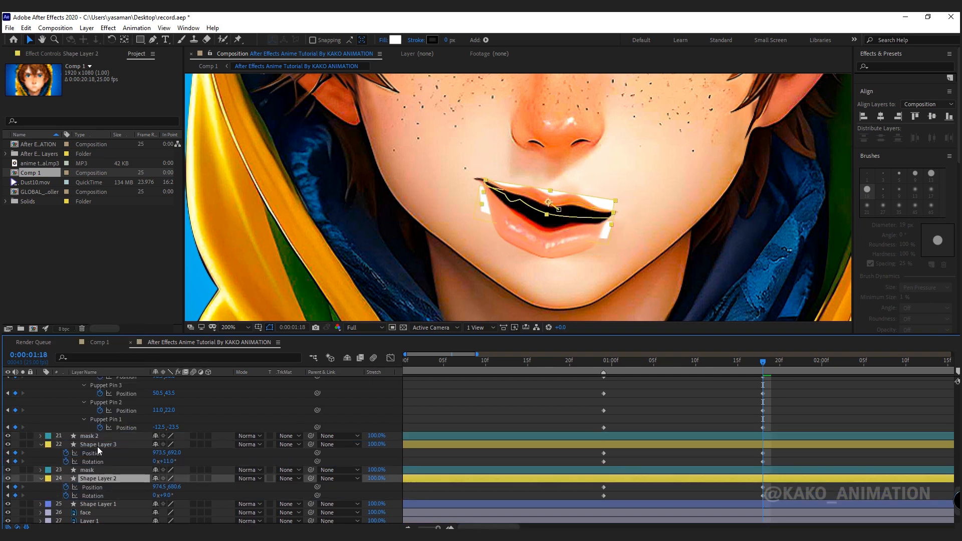
ctrl+click(98, 445)
click(286, 444)
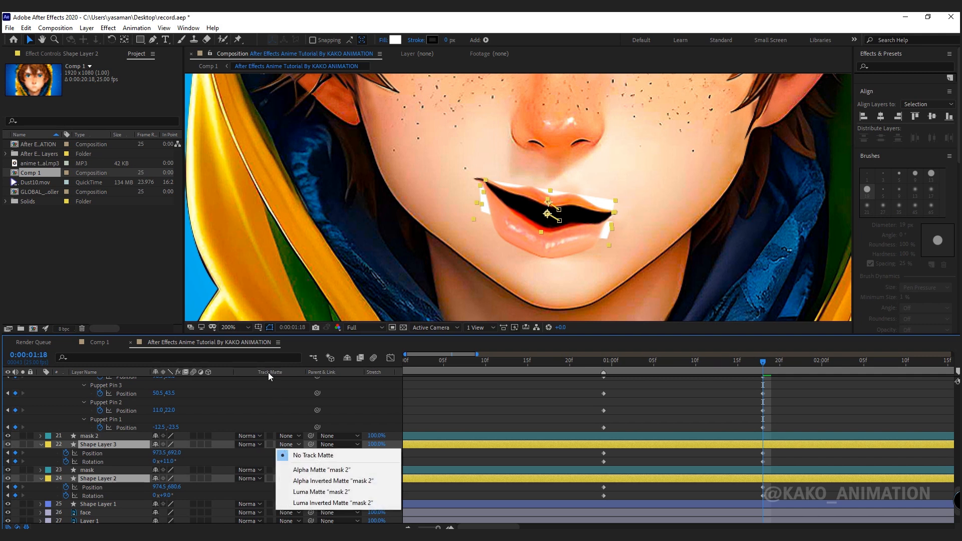
click(305, 472)
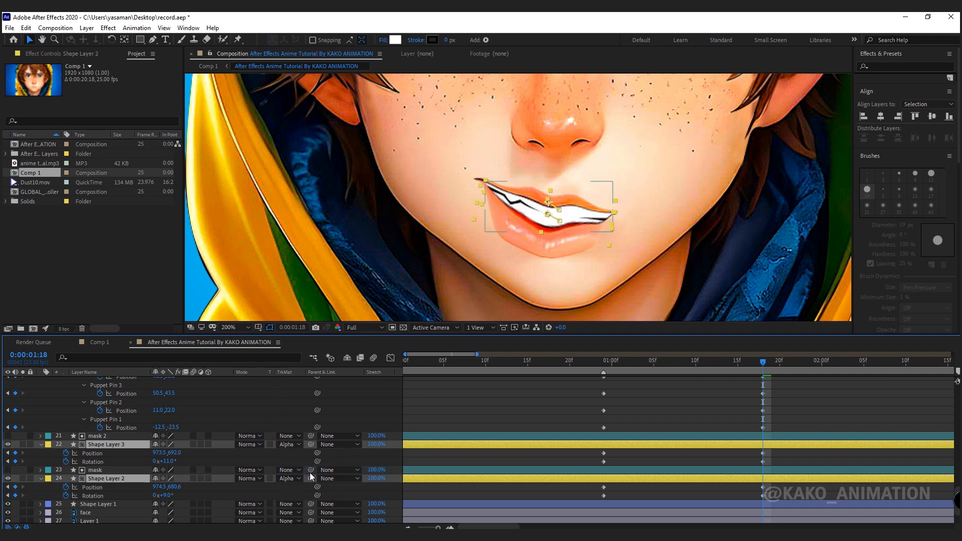
Apply Easy Ease to the keyframes of the mouth animation across all layers.
click(278, 414)
key(ctrl+a)
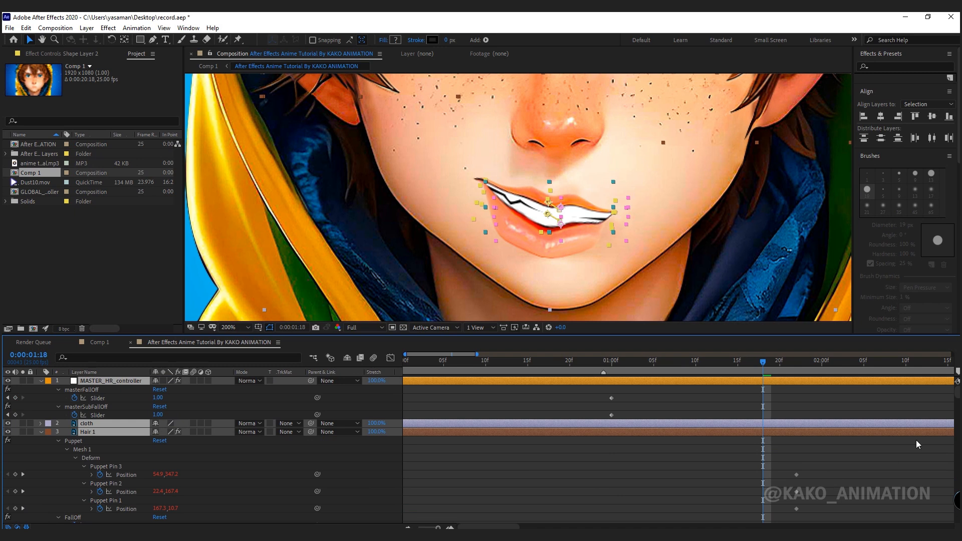
scroll(918, 444, down, 10)
drag(811, 426, 596, 469)
key(F9)
click(541, 425)
At 100% view, draw a small white star with the Star tool over the character's open mouth corner.
click(241, 328)
click(246, 338)
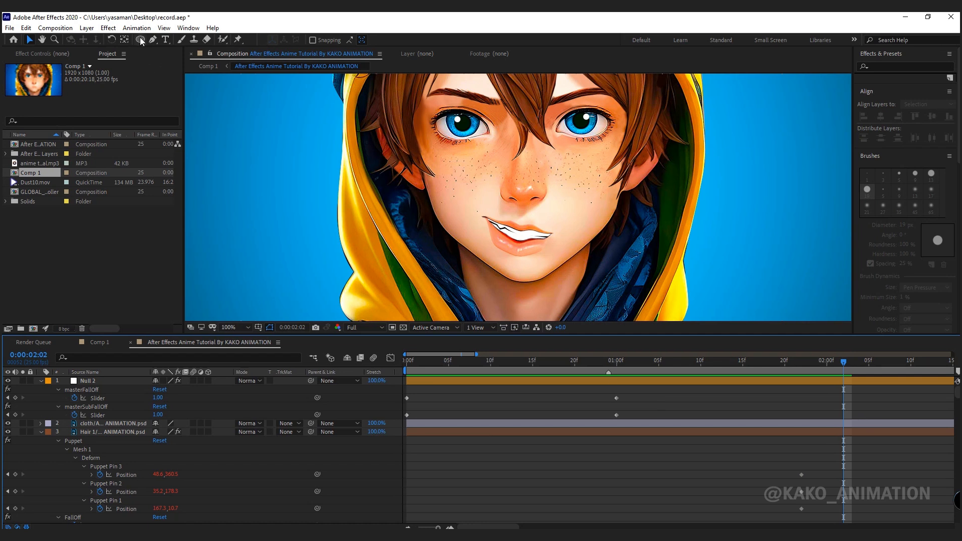
drag(141, 41, 173, 86)
mouse_move(470, 210)
mouse_down()
mouse_move(478, 220)
mouse_move(468, 193)
mouse_move(491, 224)
mouse_up()
click(30, 44)
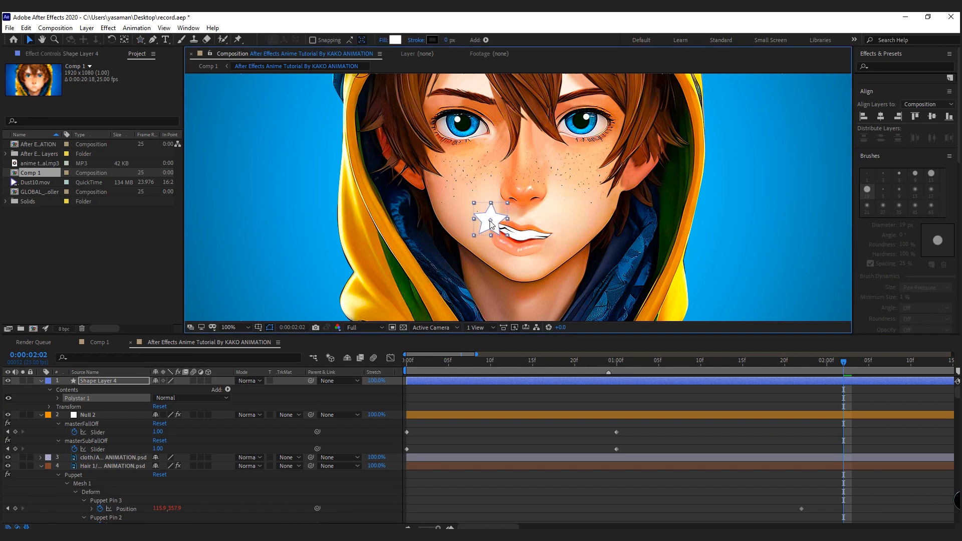
In the star's polystar path, set Points to 4 and Inner Radius to 11.
click(58, 398)
click(66, 407)
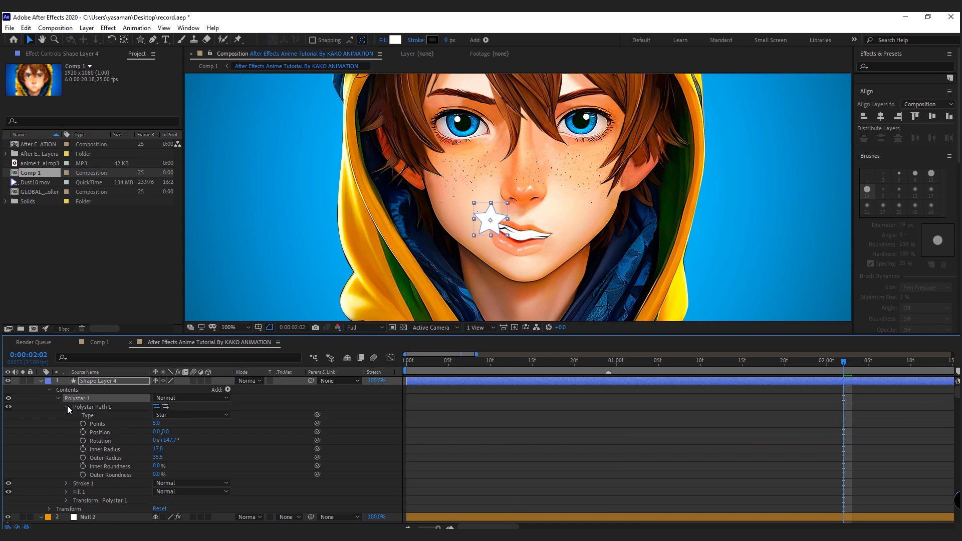
click(158, 424)
text(4)
key(Return)
click(158, 449)
text(11)
key(Return)
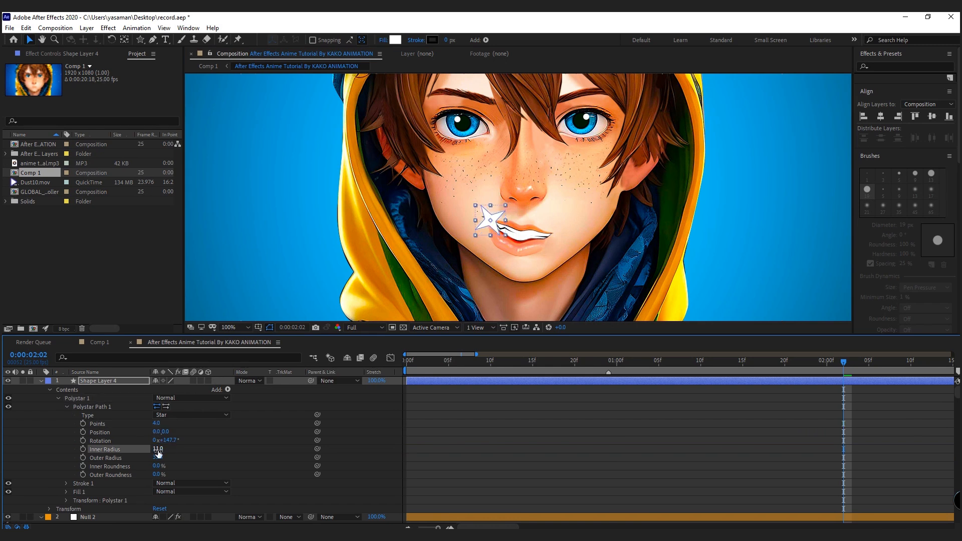
Set the star's Outer Radius to 42, Inner Roundness to 72% and Outer Roundness to 10%.
click(158, 457)
text(40)
key(Return)
click(159, 466)
text(72)
key(Return)
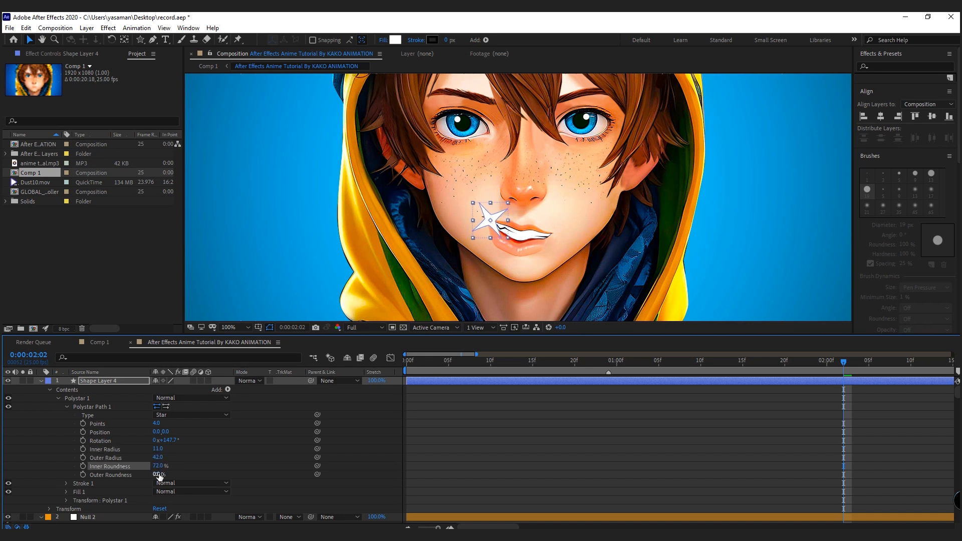
click(159, 474)
key(Return)
Keyframe the star's position at 0:00:01:05, placing it over the mouth corner at 927, 685.
click(612, 366)
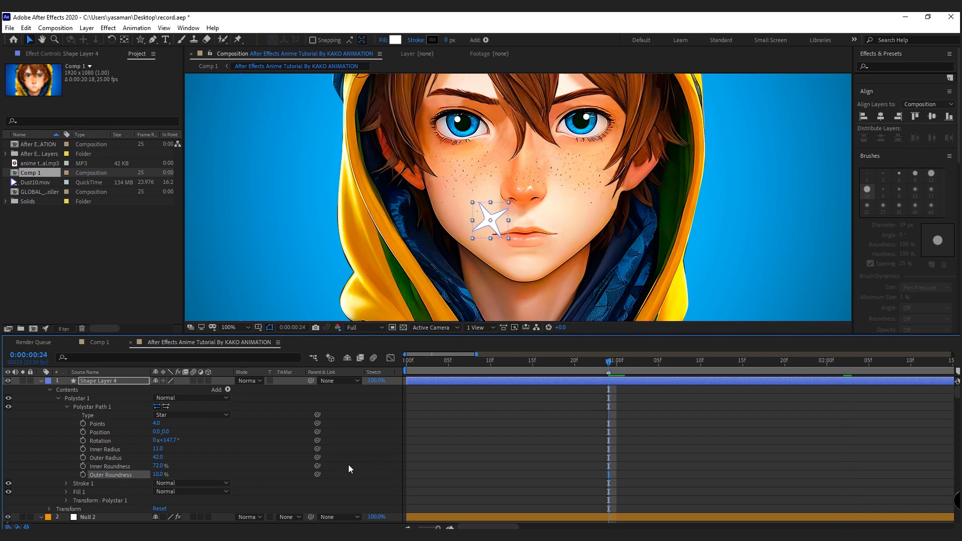
click(48, 510)
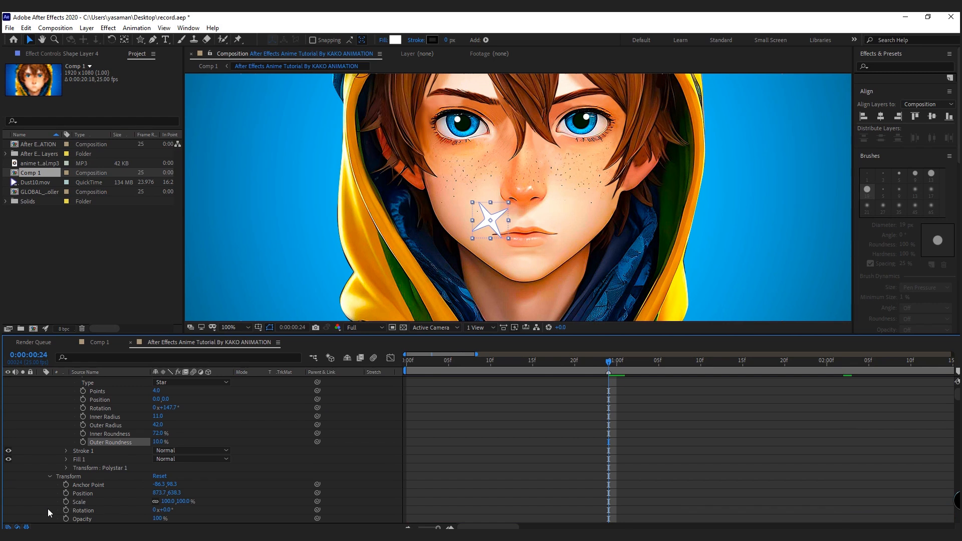
click(66, 494)
key(Page_Down)
key(Page_Down)
key(Page_Down)
key(Page_Down)
key(Page_Down)
key(Page_Down)
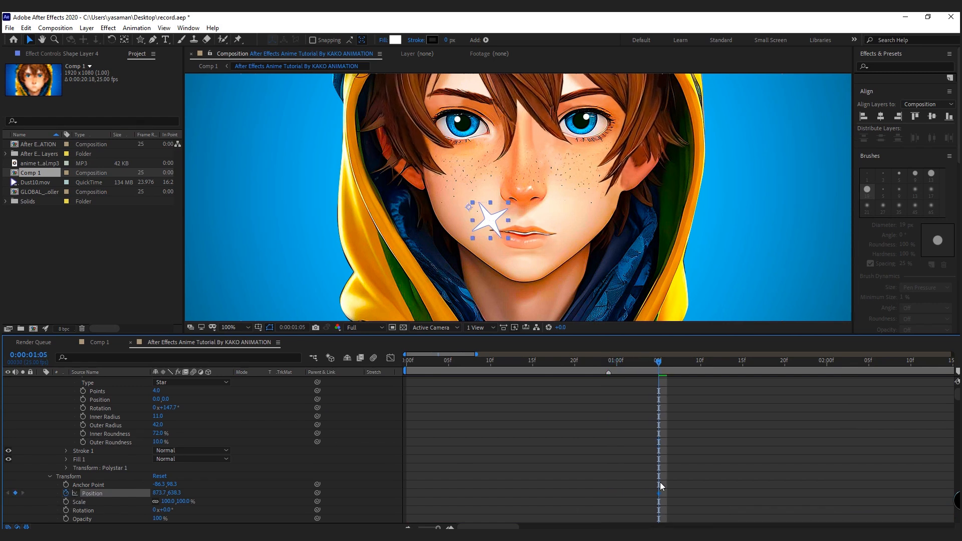
drag(492, 226, 498, 233)
At 0:00:01:14, move the star to about 918, 669 so it follows the opening mouth corner.
key(space)
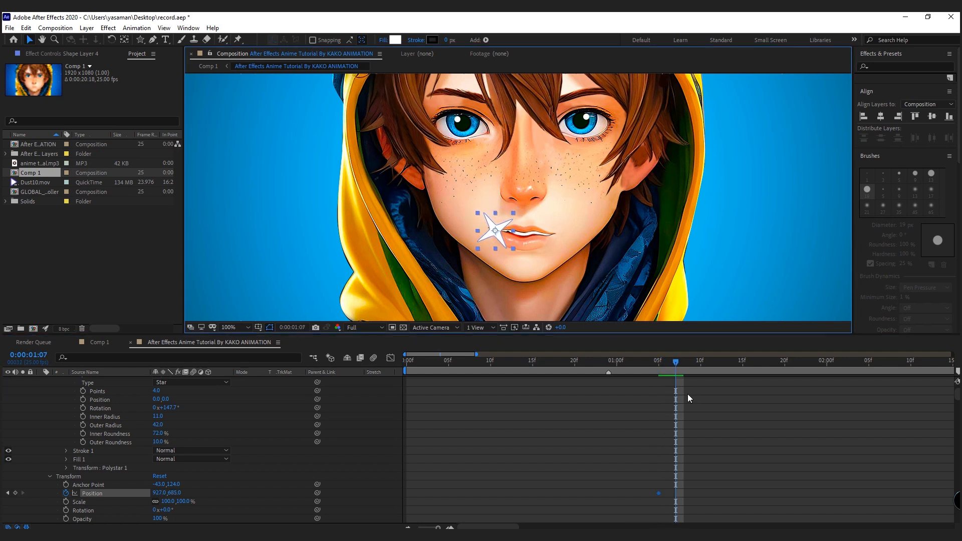
key(space)
drag(498, 235, 494, 227)
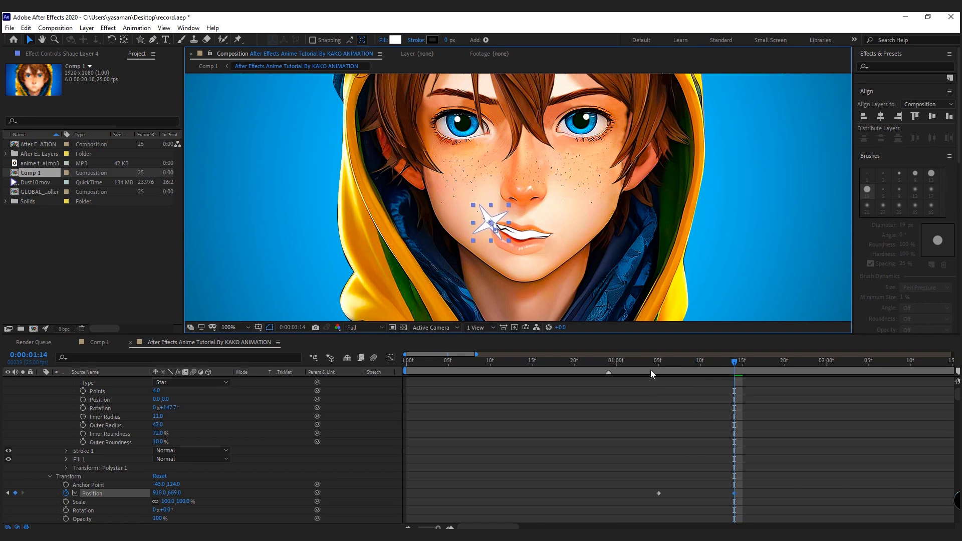
Keyframe the star's rotation at -72° on 0:00:01:05 and 26° on 0:00:01:23.
drag(673, 370, 660, 369)
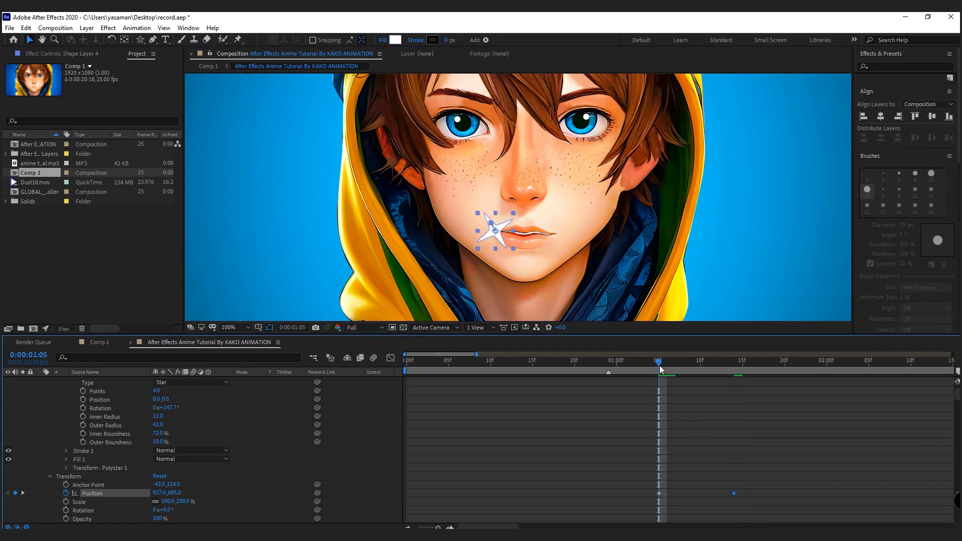
click(66, 510)
click(173, 510)
key(Return)
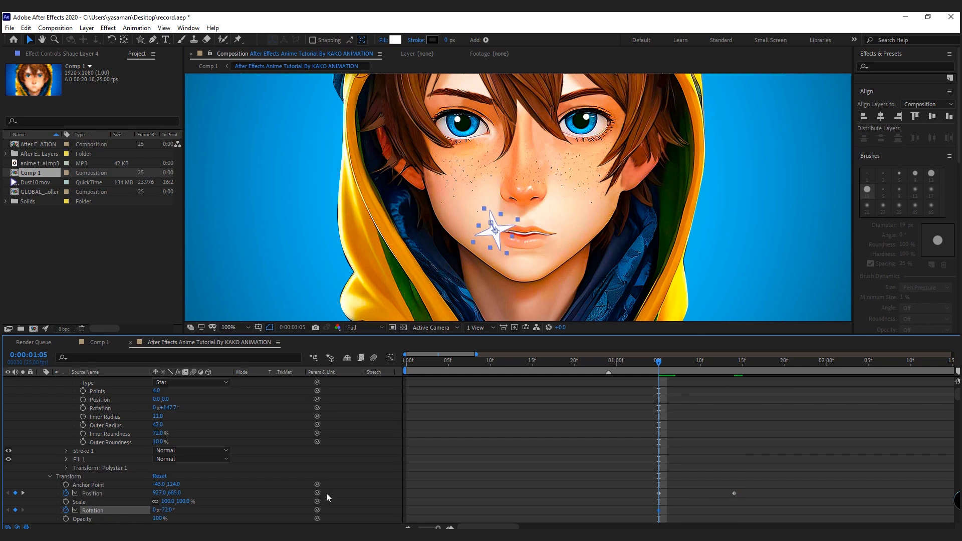
drag(728, 363, 734, 363)
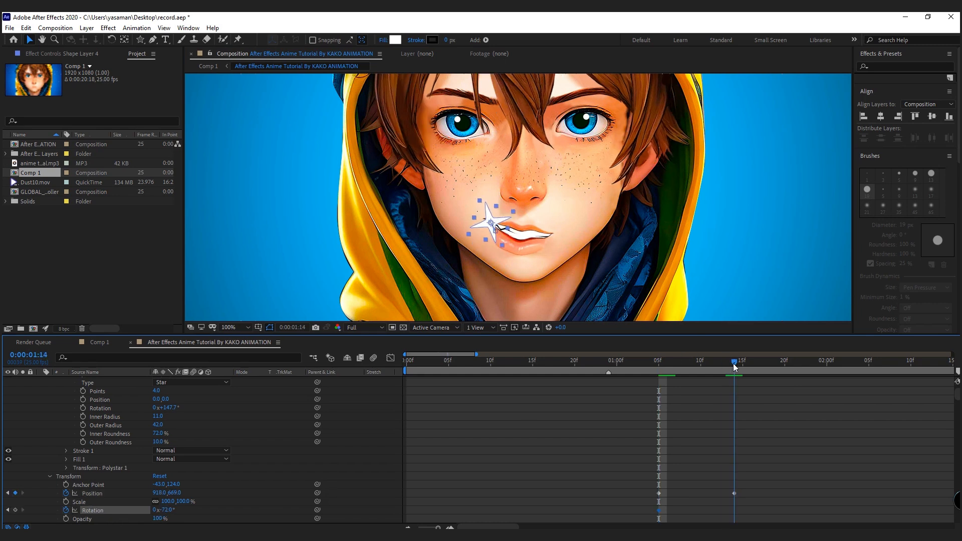
key(space)
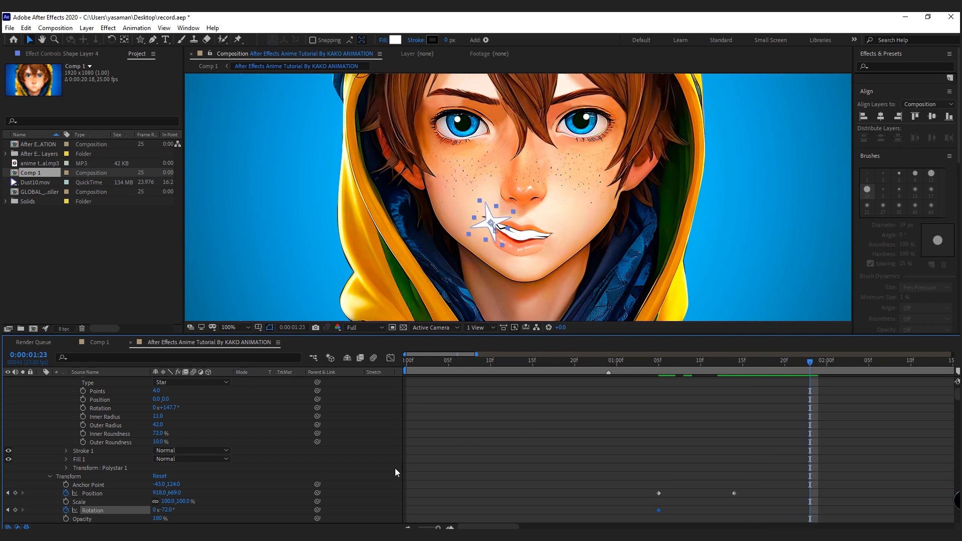
click(171, 510)
text(26)
key(Return)
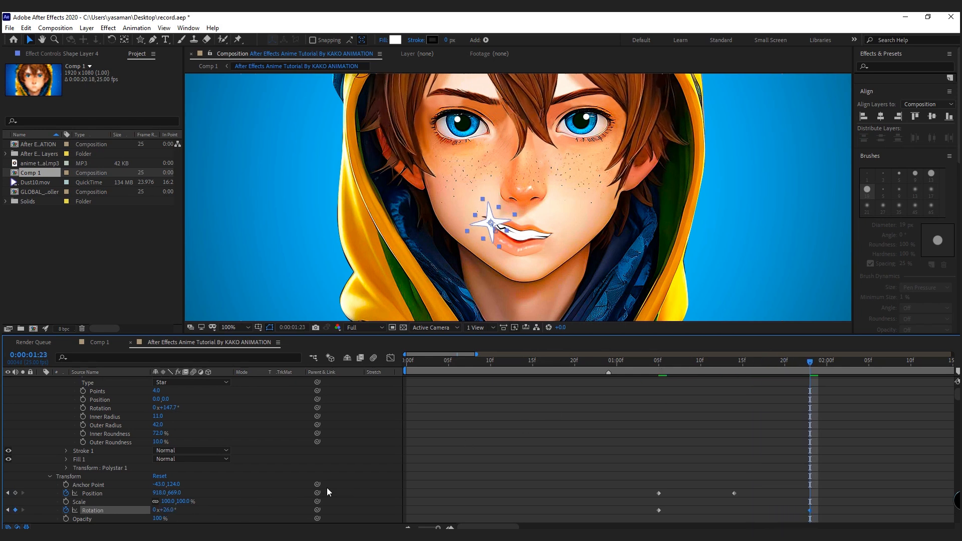
Keyframe the star's scale at 0% on 0:00:01:05 and 72% on 0:00:01:12.
click(659, 366)
click(67, 501)
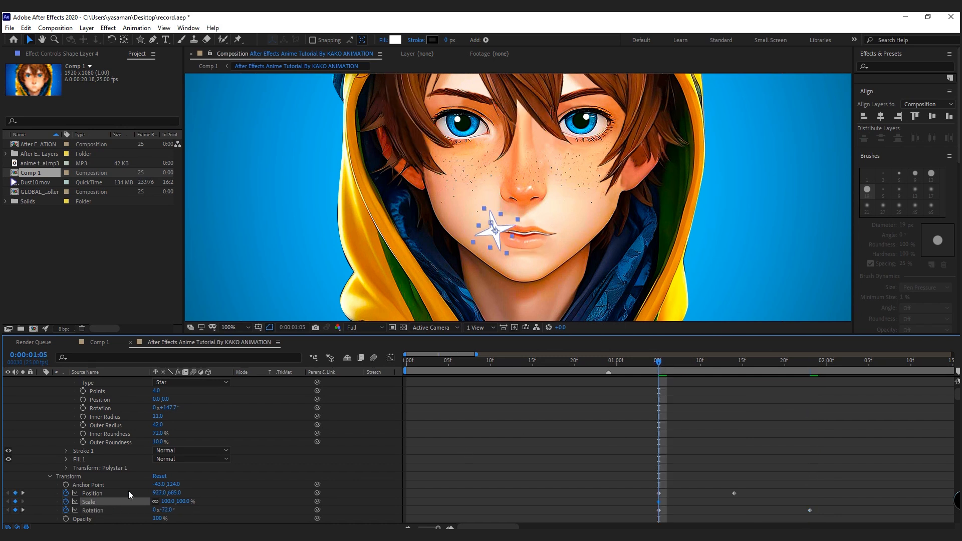
click(167, 502)
key(Return)
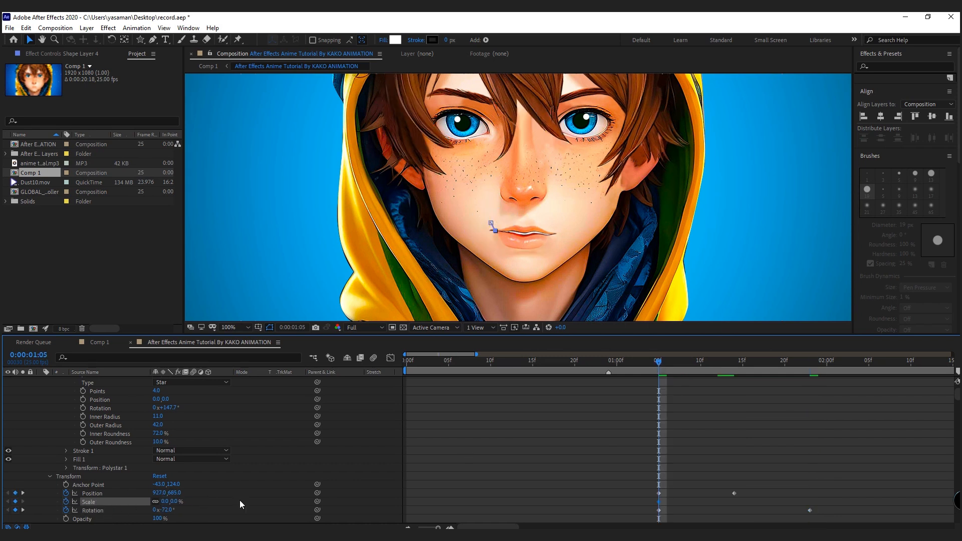
key(space)
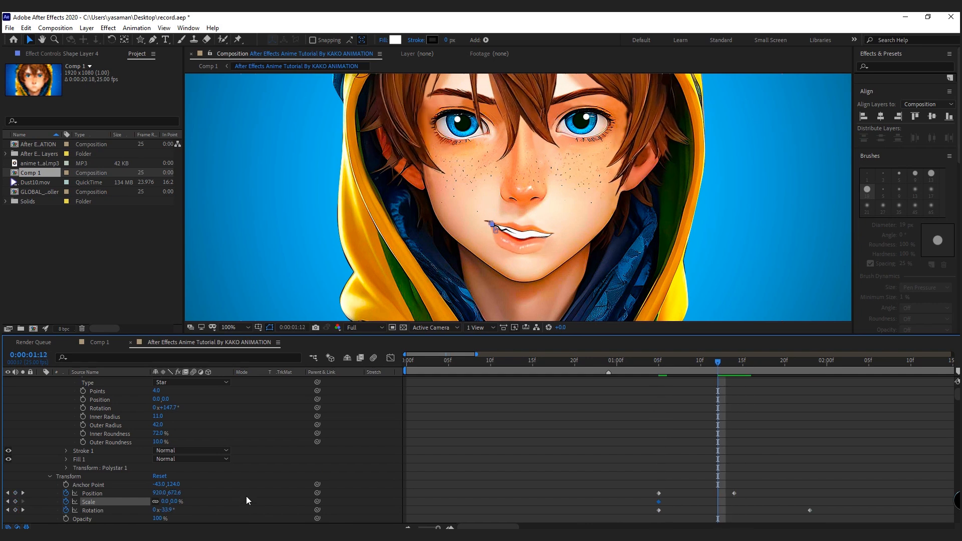
click(164, 502)
key(Return)
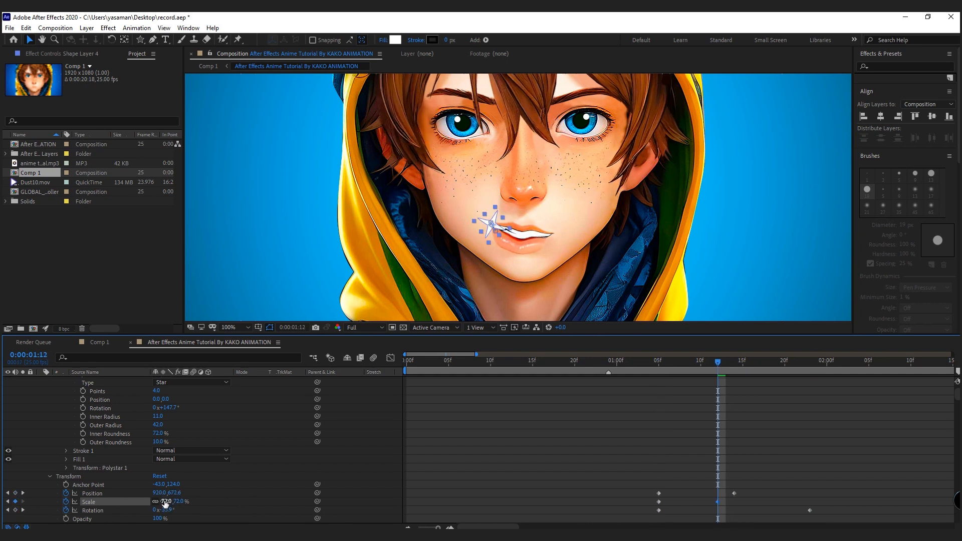
Hold the star's scale with a 72% keyframe at 0:00:01:16, and set it to 0% at 0:00:01:23.
drag(723, 362, 810, 371)
click(165, 502)
text(0)
key(Return)
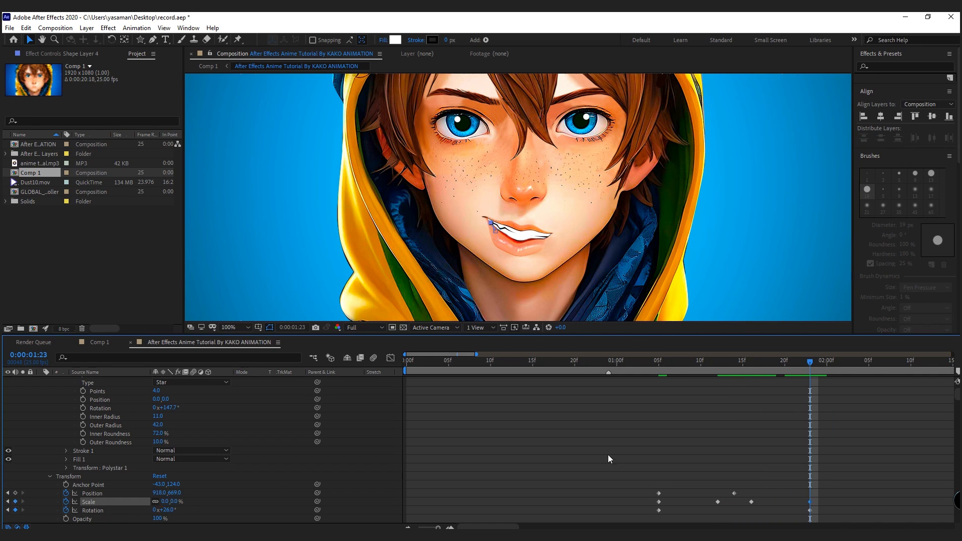
Keyframe the star's Outer Radius at 0 on 0:00:01:05 and enlarge it at 0:00:01:14, previewing the result.
click(658, 361)
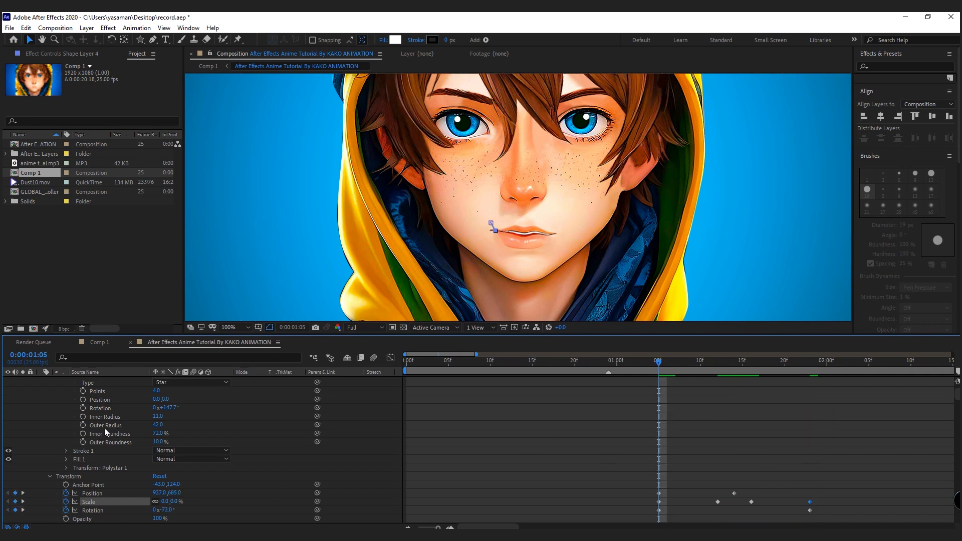
click(83, 425)
click(157, 425)
key(Return)
mouse_move(724, 368)
mouse_down()
mouse_move(720, 378)
mouse_move(732, 380)
mouse_up()
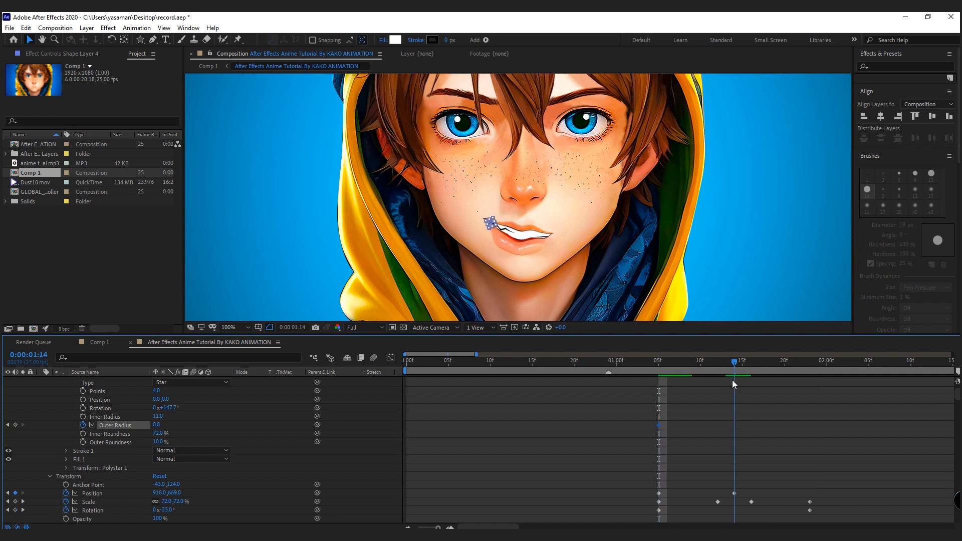
click(161, 426)
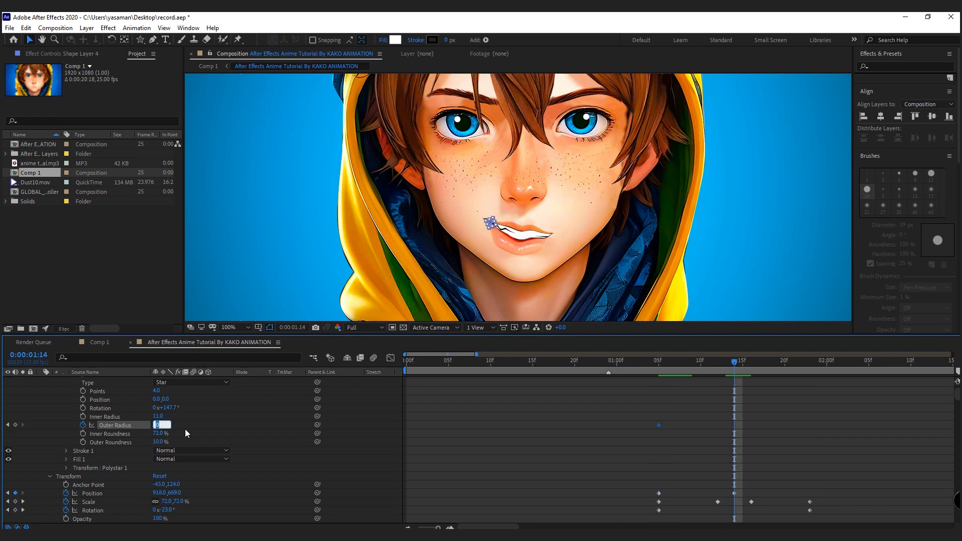
key(Return)
key(space)
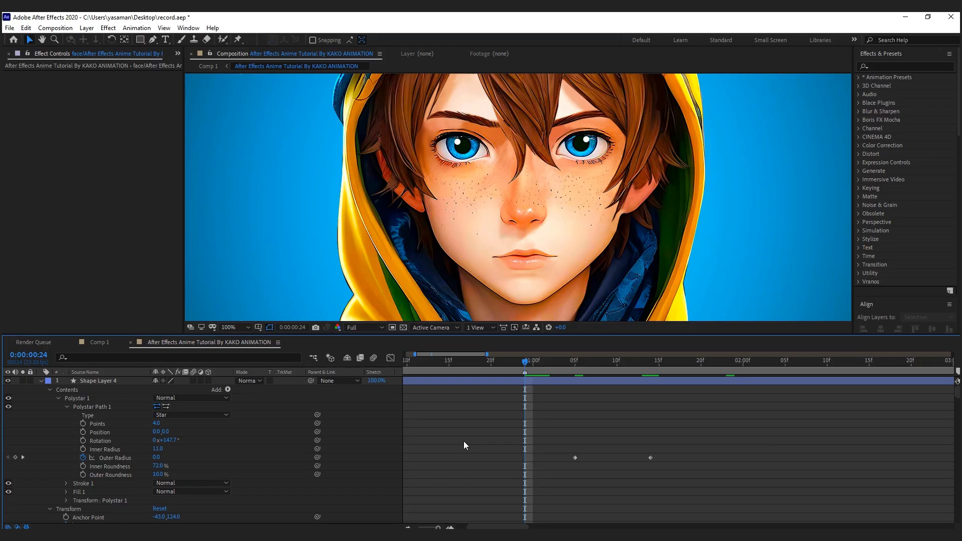
At 0:00:00:24, add puppet pins to the face layer on the eyes, cheeks, jaw, chin and around the mouth.
drag(955, 390, 954, 521)
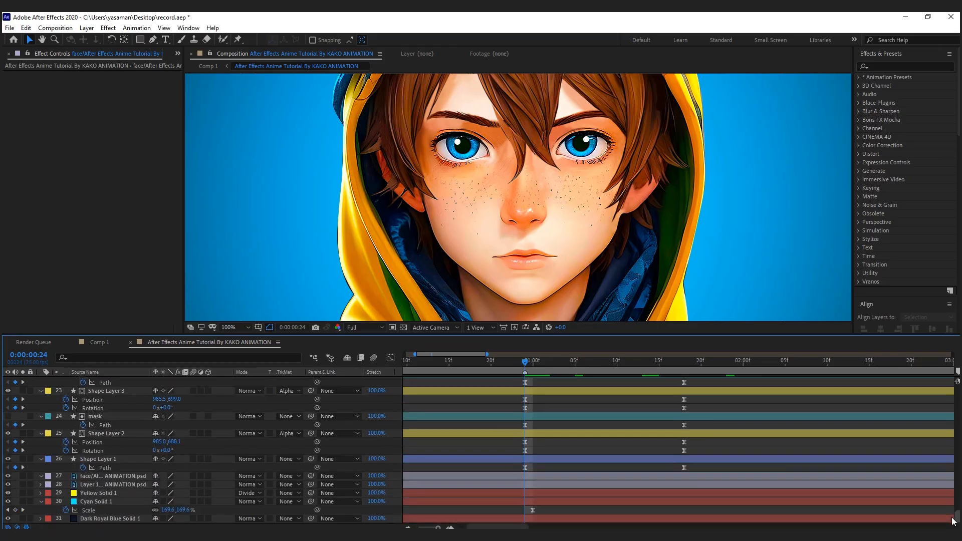
click(88, 476)
click(238, 39)
click(582, 142)
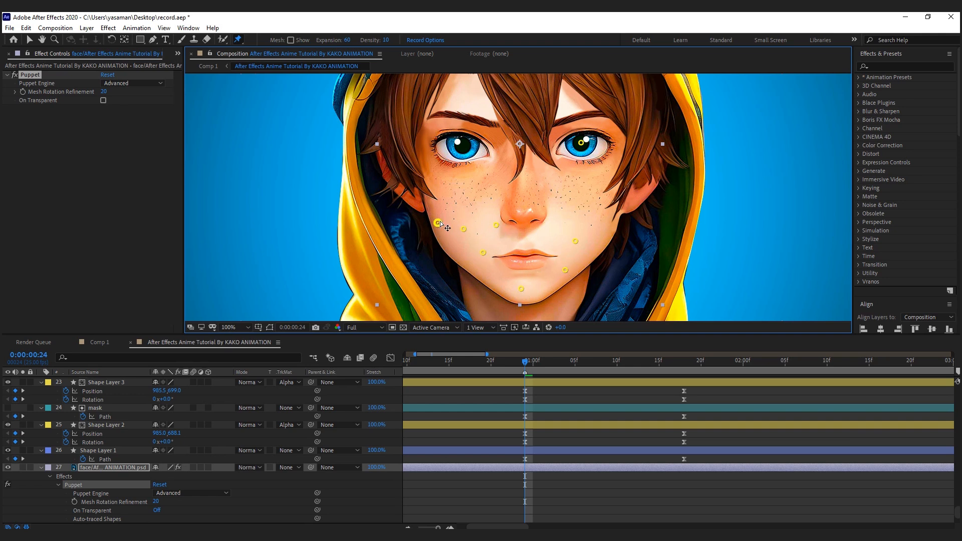
click(462, 146)
click(29, 40)
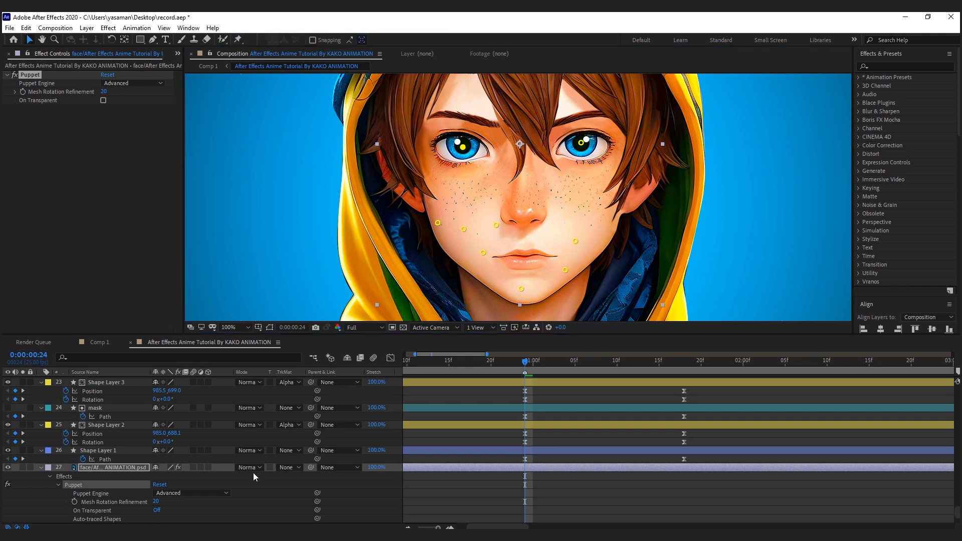
Reveal the face layer's puppet pin keyframes and shift them to 0:00:01:01.
click(121, 466)
key(u)
drag(570, 495, 508, 477)
At 0:00:01:16, nudge the cheek pins upward and the mouth-corner and chin pins slightly outward and down, and preview the animation.
drag(561, 366, 669, 360)
click(261, 440)
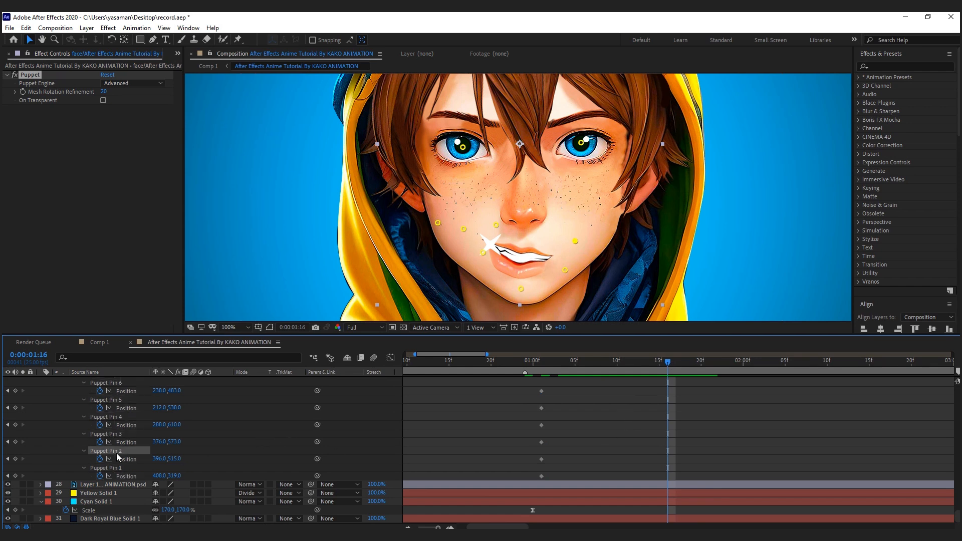
drag(464, 230, 463, 223)
drag(496, 225, 496, 222)
drag(484, 253, 480, 255)
drag(522, 289, 520, 290)
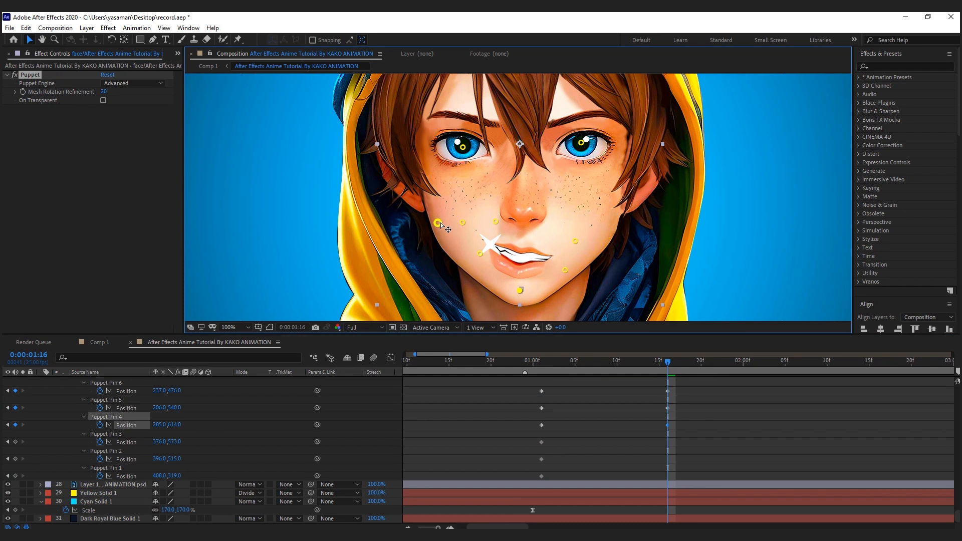
click(479, 253)
drag(667, 365, 419, 370)
click(769, 404)
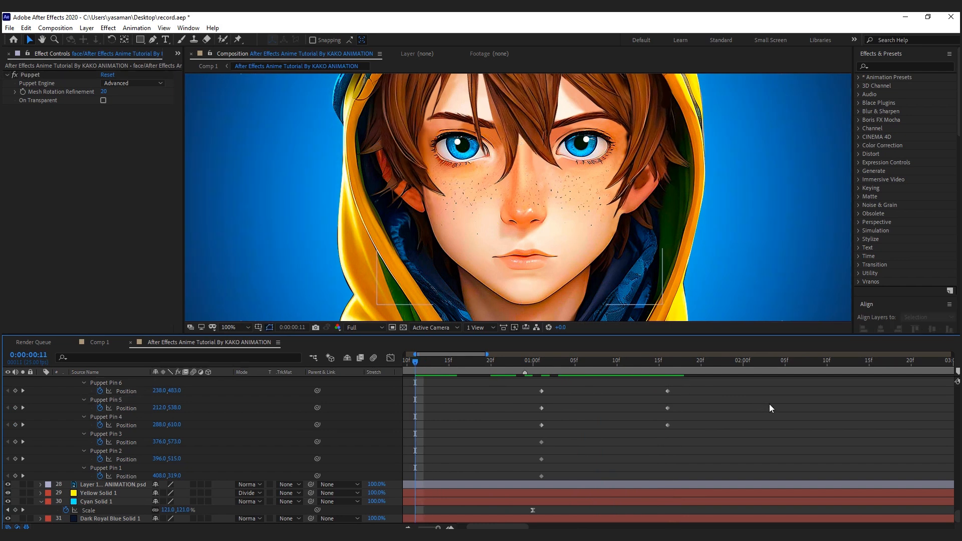
key(space)
Apply the Wave Warp effect to the cloth layer, set its Wave Height to 5 and adjust its Wave Width.
drag(957, 514, 946, 404)
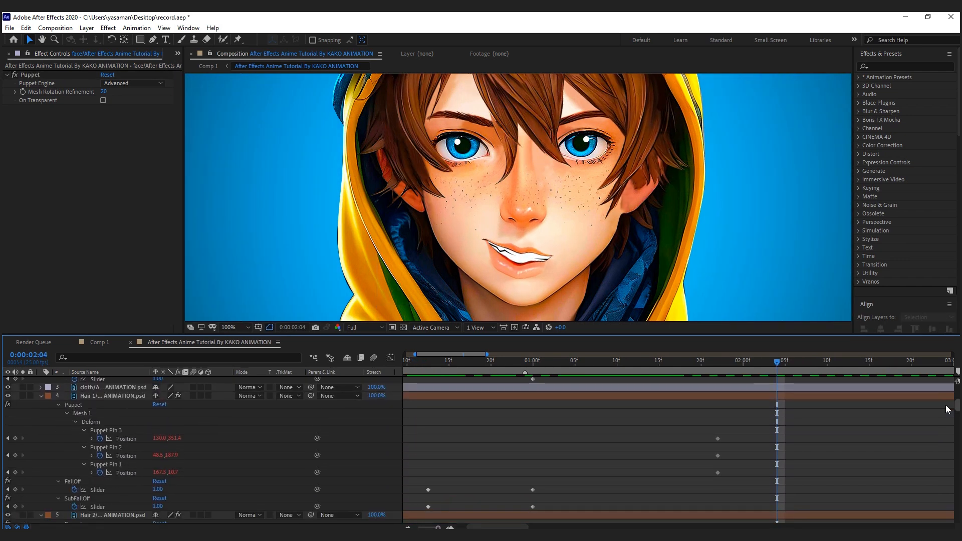
click(86, 389)
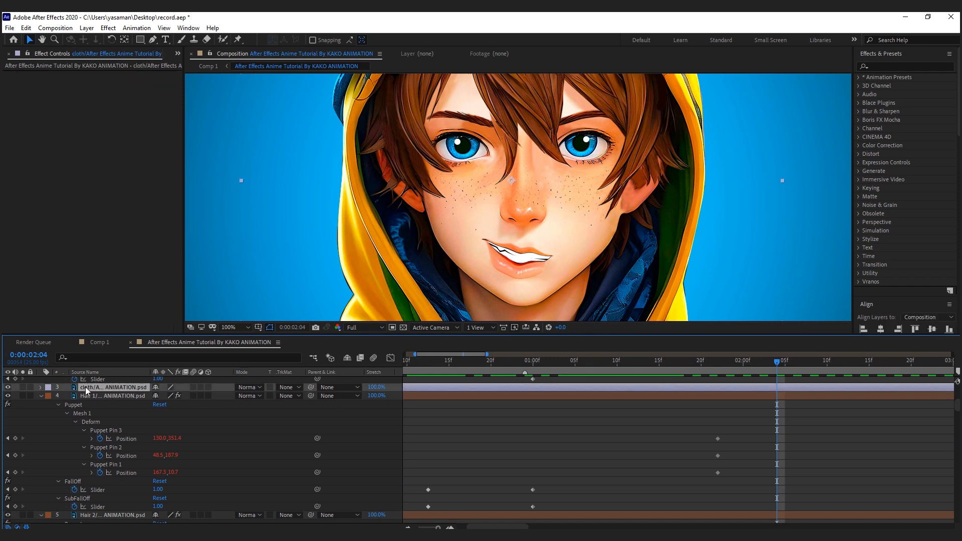
click(886, 66)
text(wave)
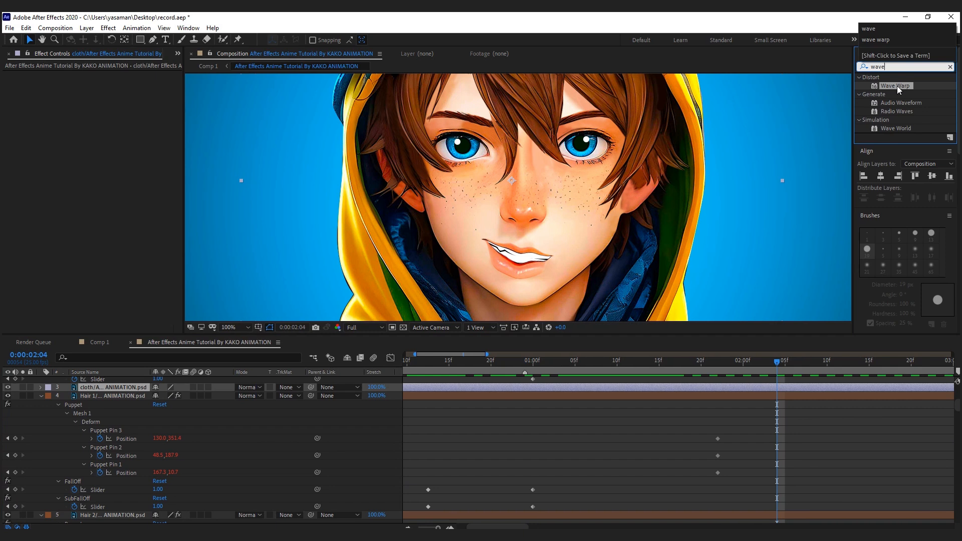
double_click(893, 83)
click(104, 91)
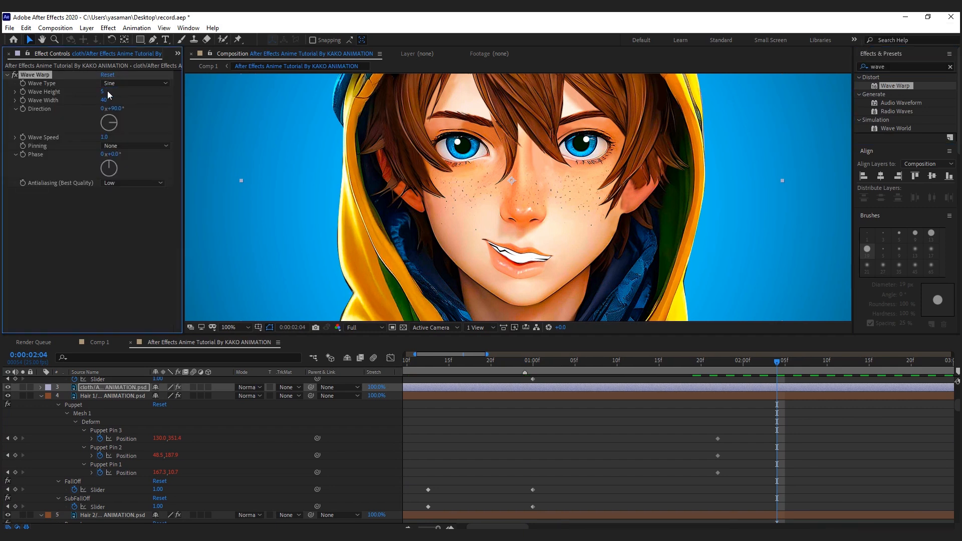
click(103, 98)
key(Return)
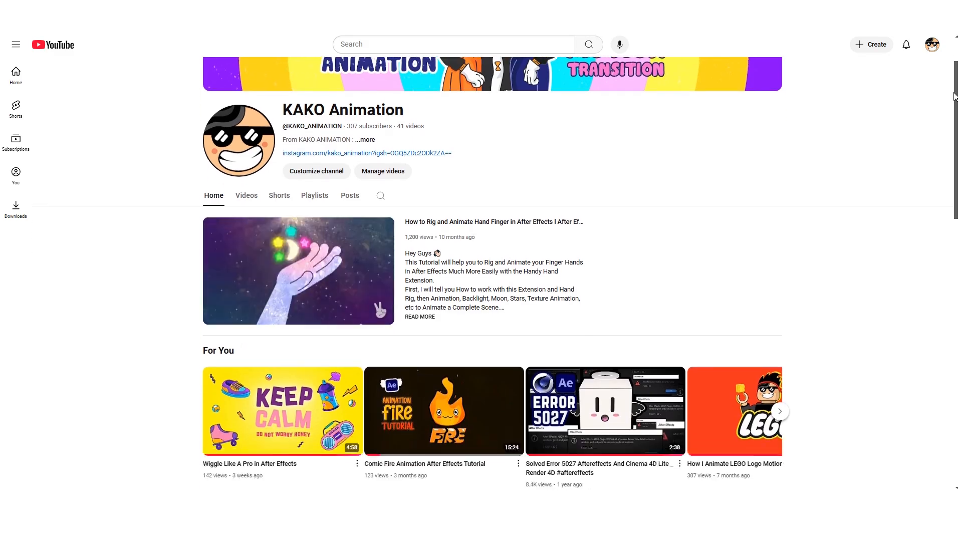
scroll(937, 277, down, 10)
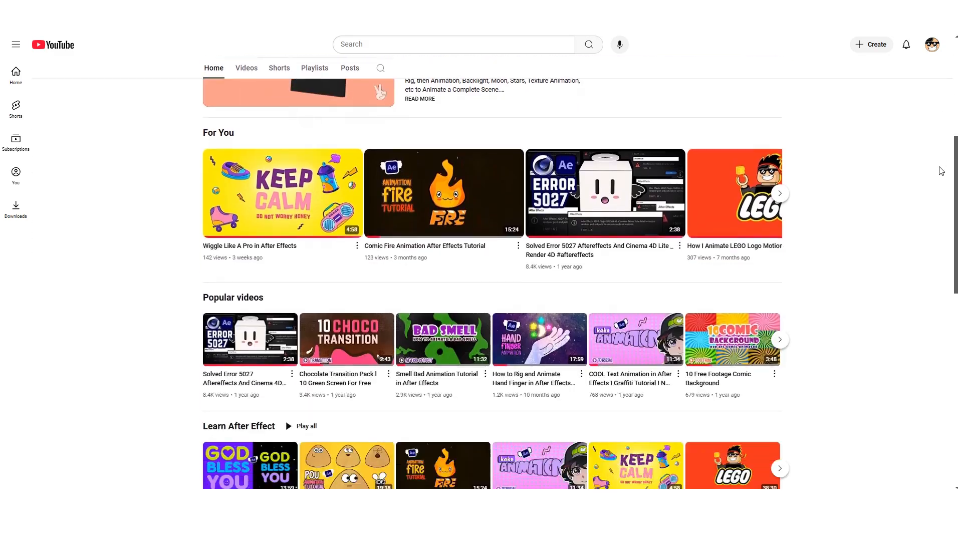
scroll(937, 277, down, 5)
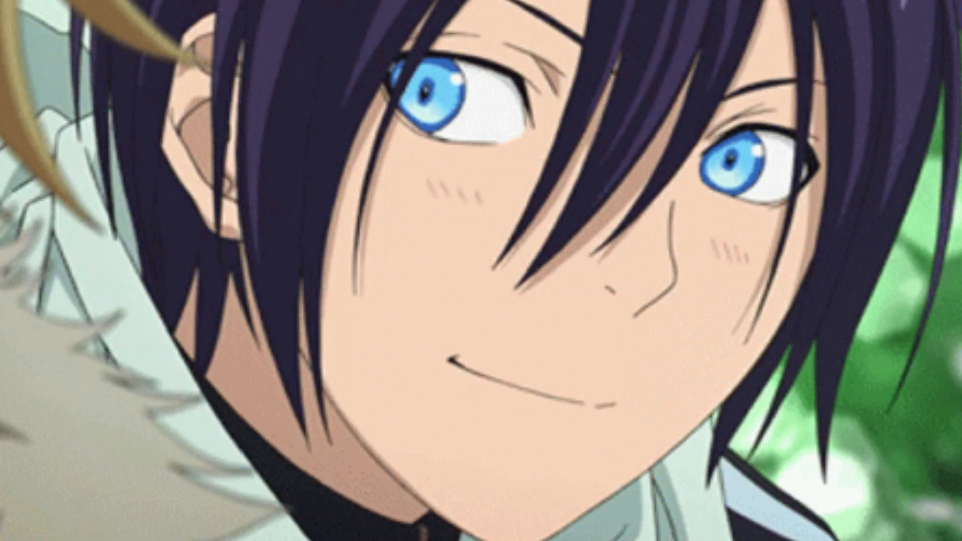